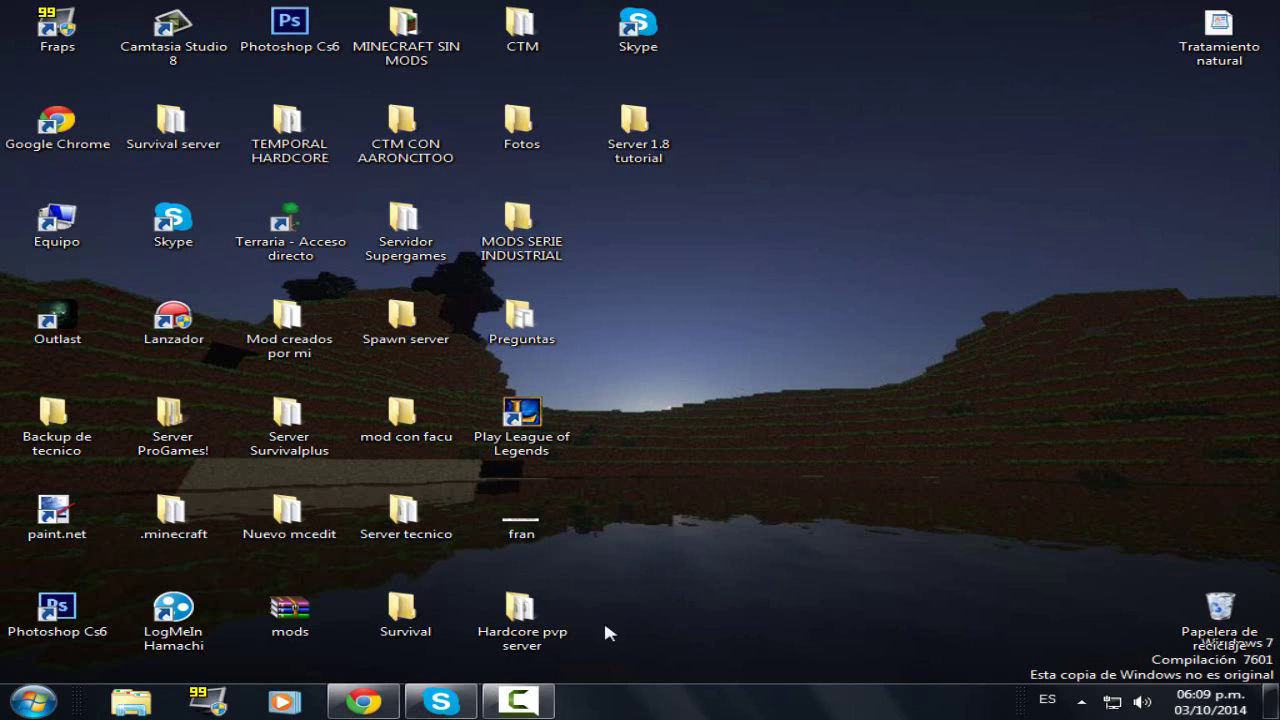
- Arrange the desktop windows and check the Server 1.8 tutorial folder, then close it
drag(780, 424, 857, 614)
drag(961, 313, 860, 276)
drag(797, 97, 748, 380)
mouse_move(876, 361)
mouse_down()
mouse_move(926, 262)
mouse_move(809, 528)
mouse_move(958, 175)
mouse_move(834, 420)
mouse_move(876, 368)
mouse_up()
drag(897, 415, 823, 512)
drag(812, 304, 1003, 428)
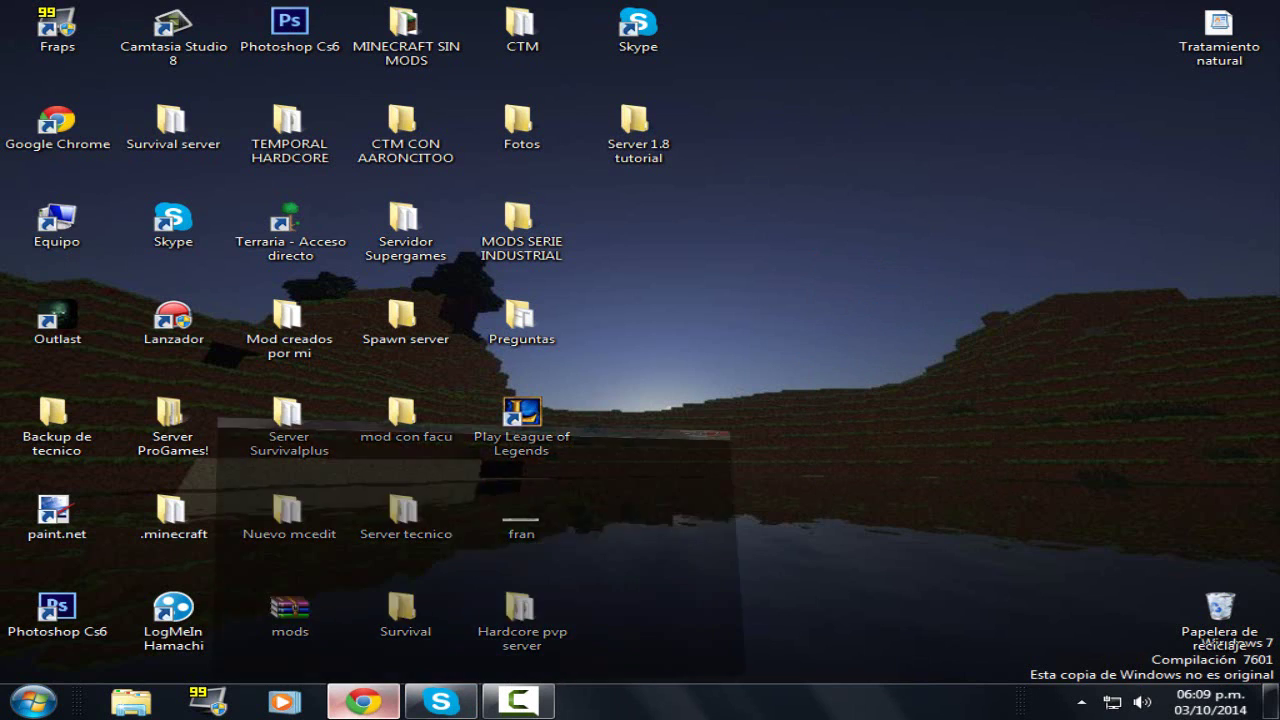
click(363, 700)
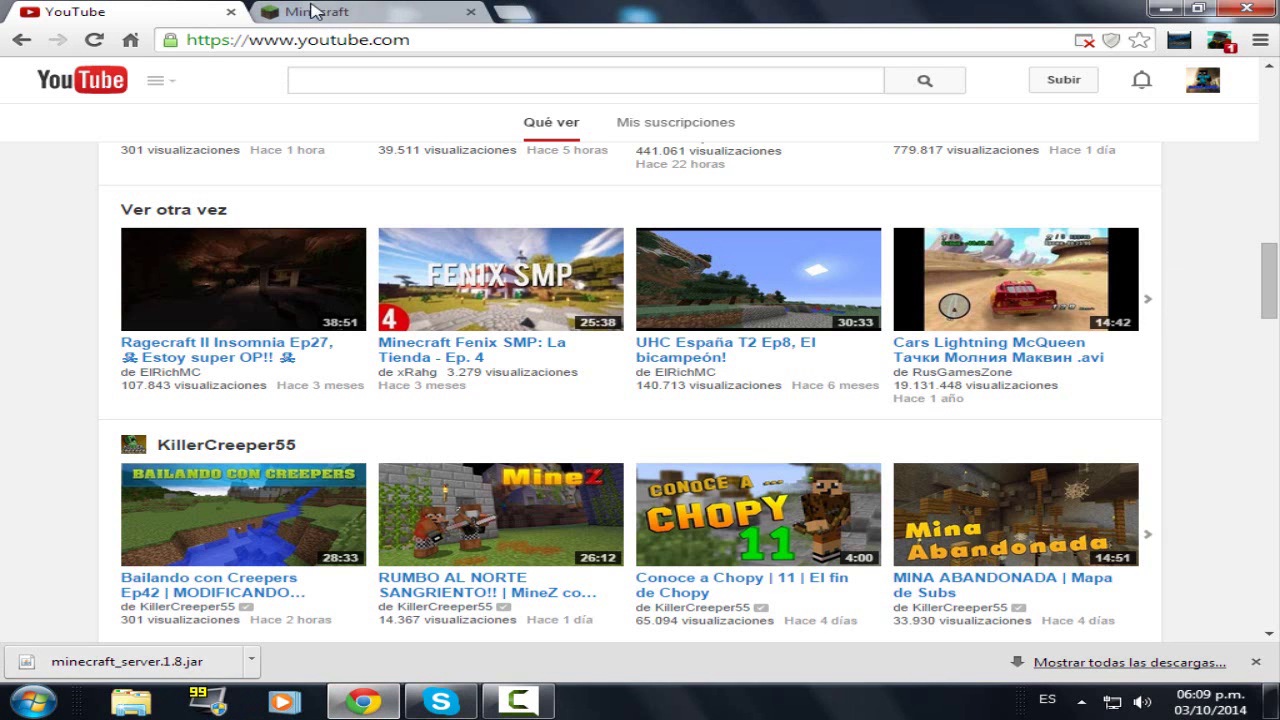
click(363, 700)
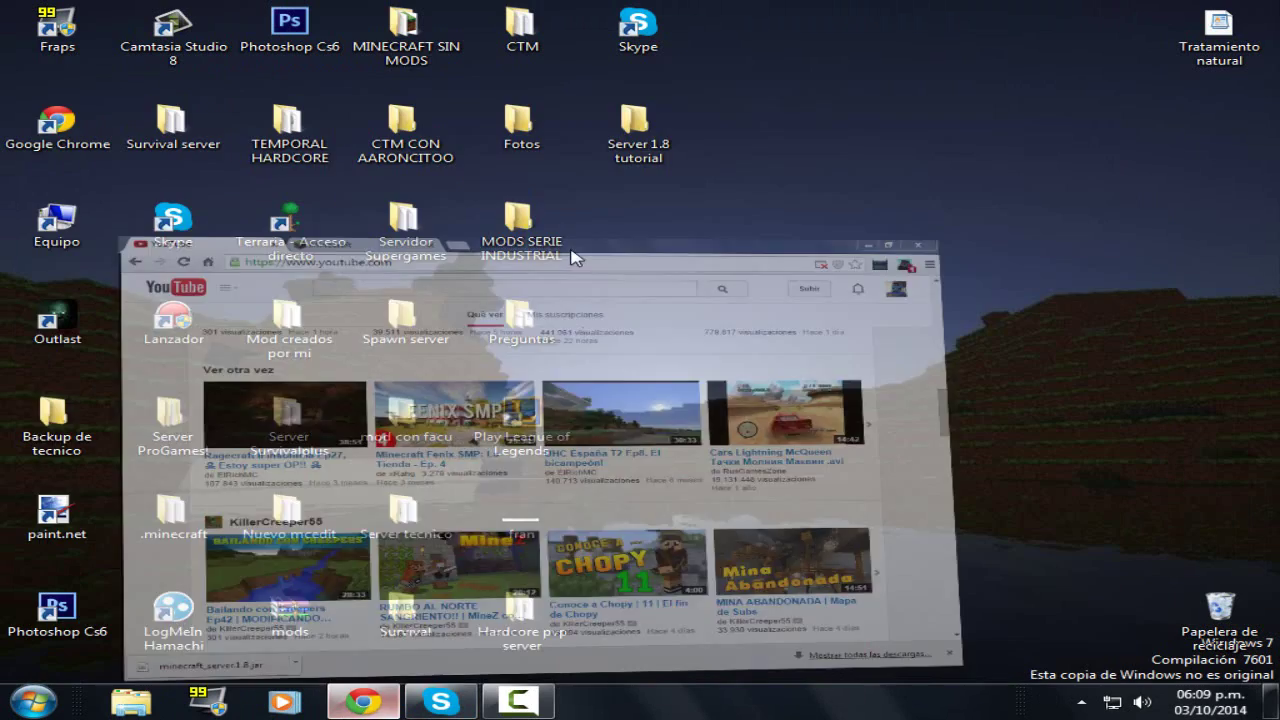
double_click(636, 128)
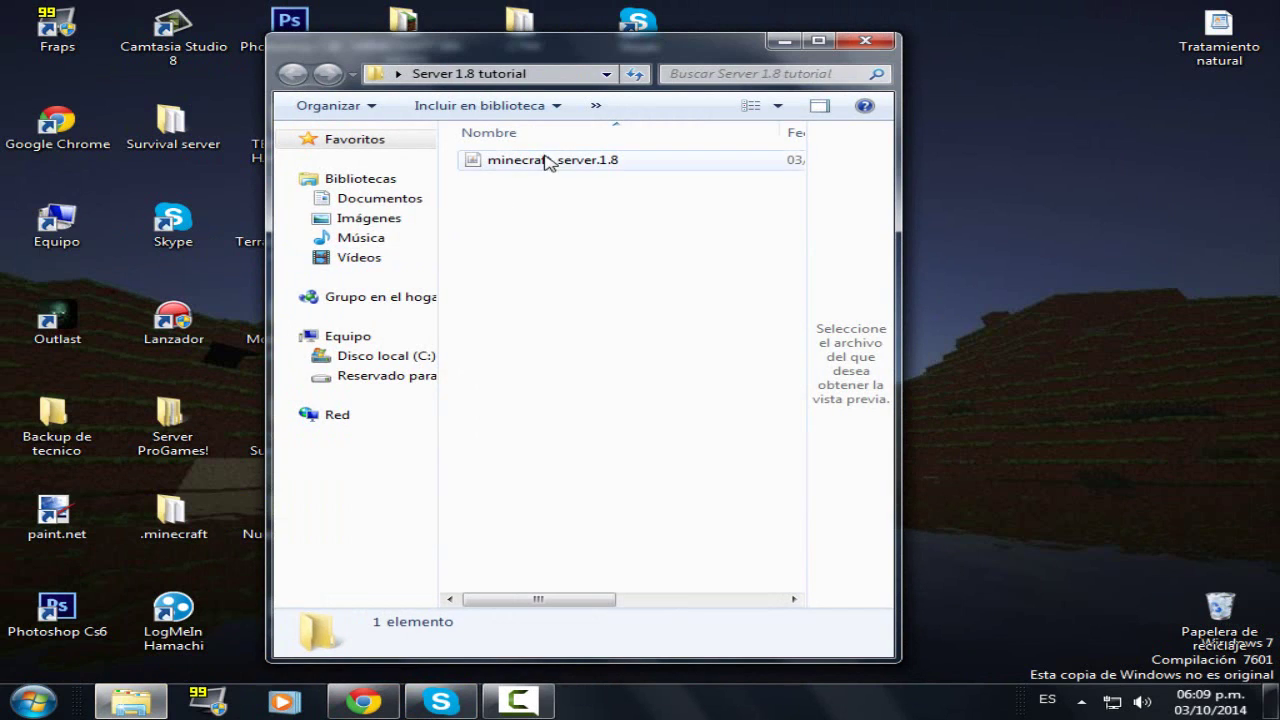
click(863, 41)
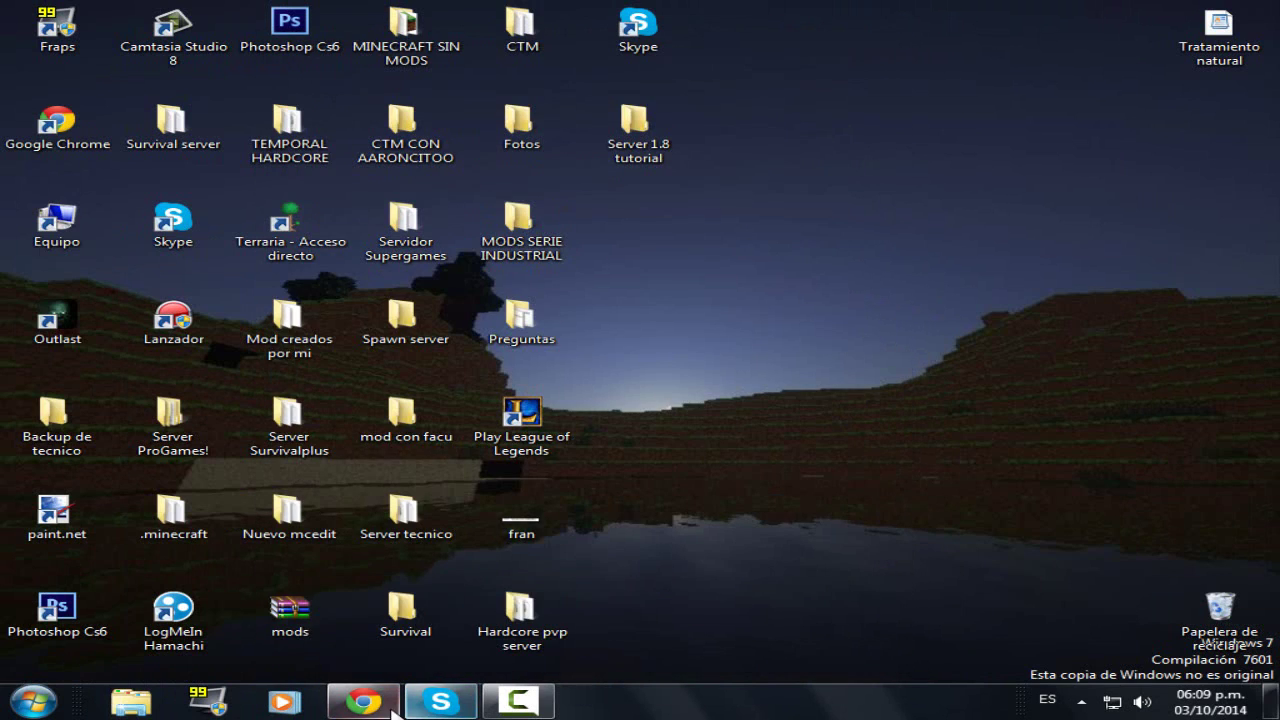
- Show Chrome's minecraft.net download page listing minecraft_server.1.8.exe, then minimize Chrome
click(363, 700)
click(293, 11)
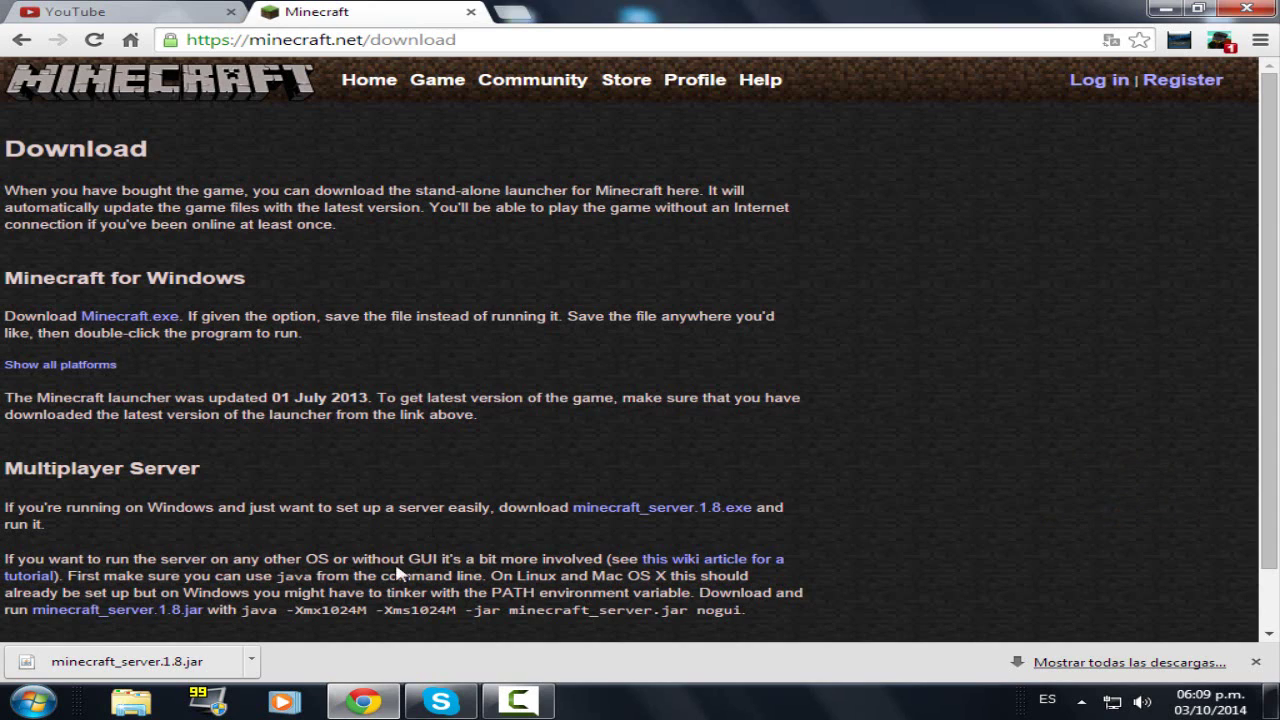
click(1256, 662)
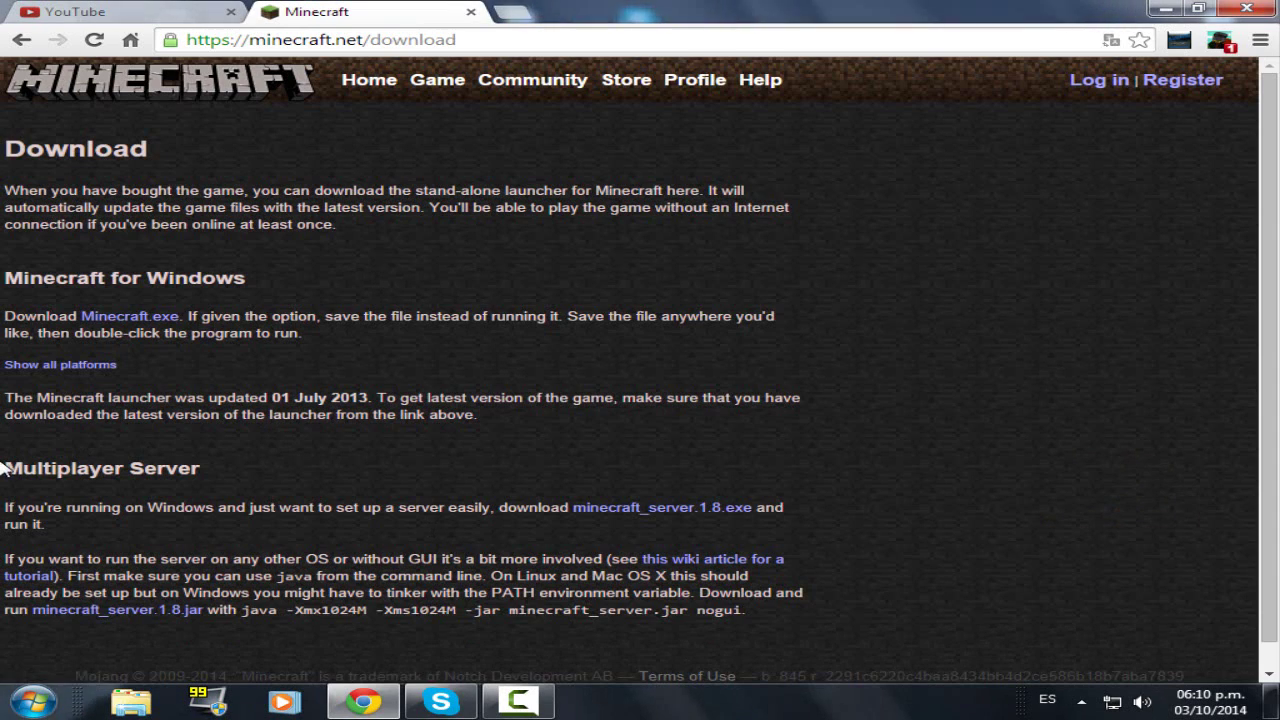
click(324, 44)
click(345, 250)
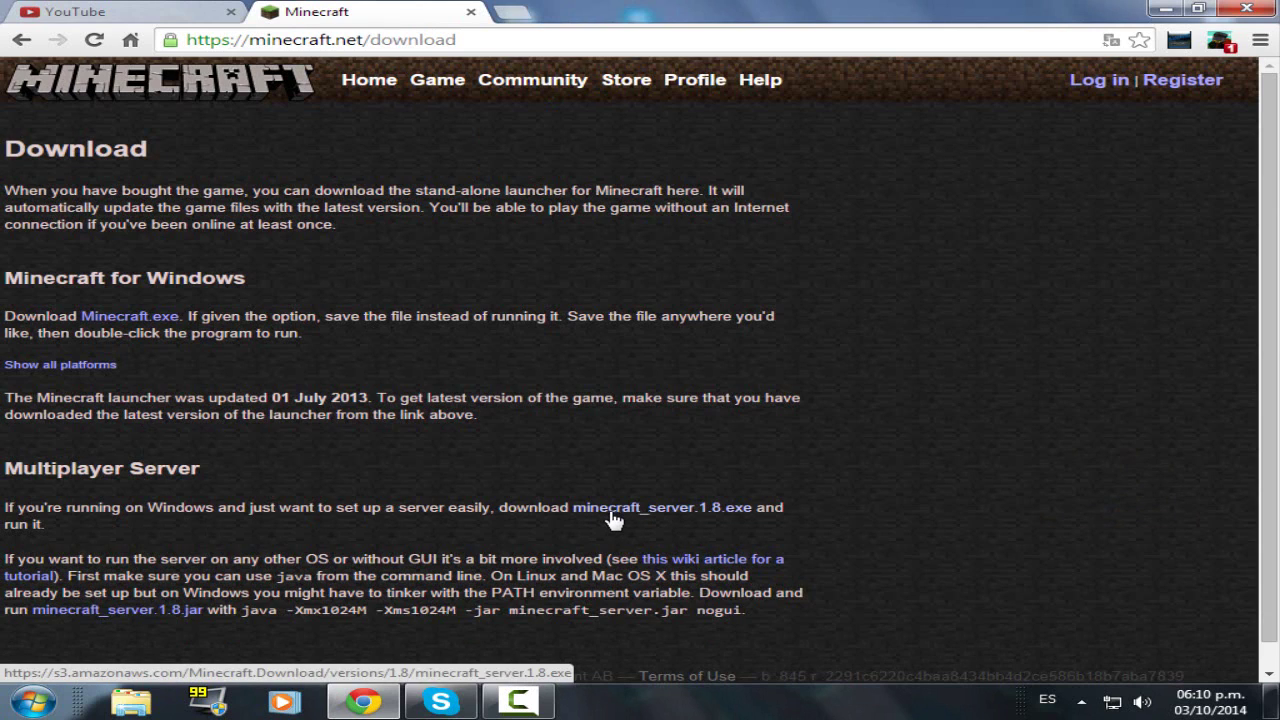
scroll(612, 518, down, 1)
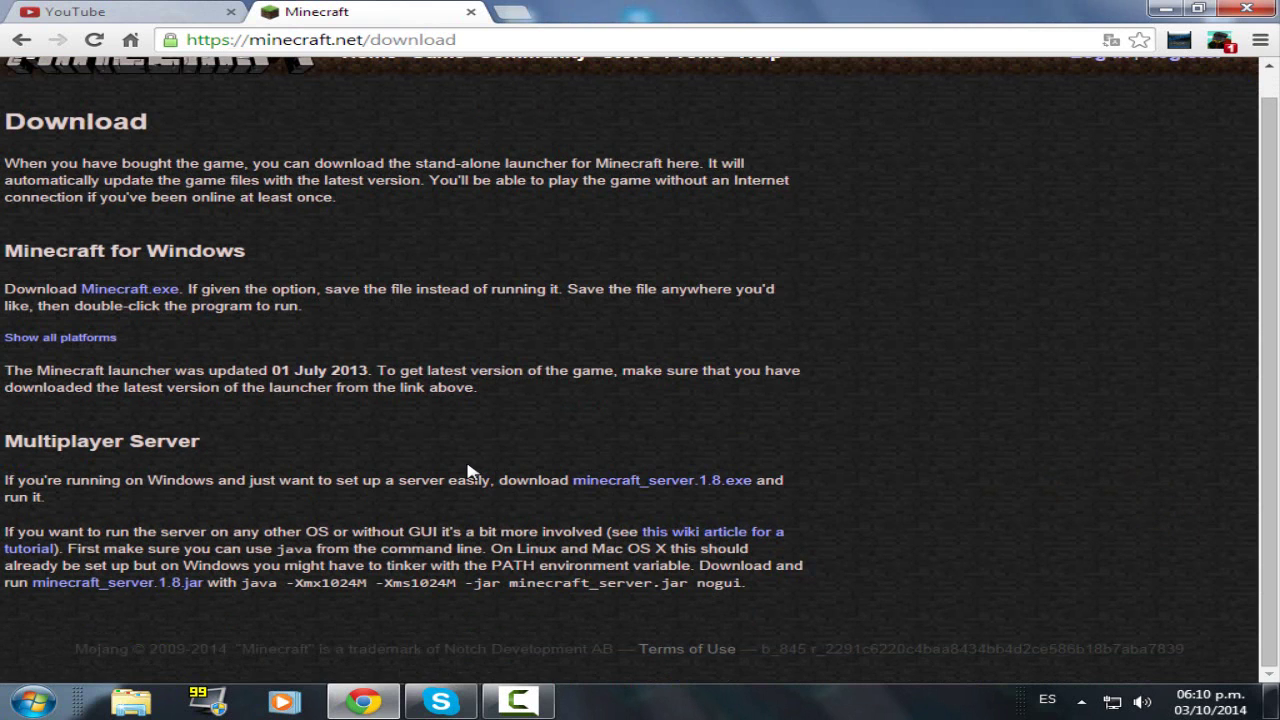
scroll(512, 492, up, 1)
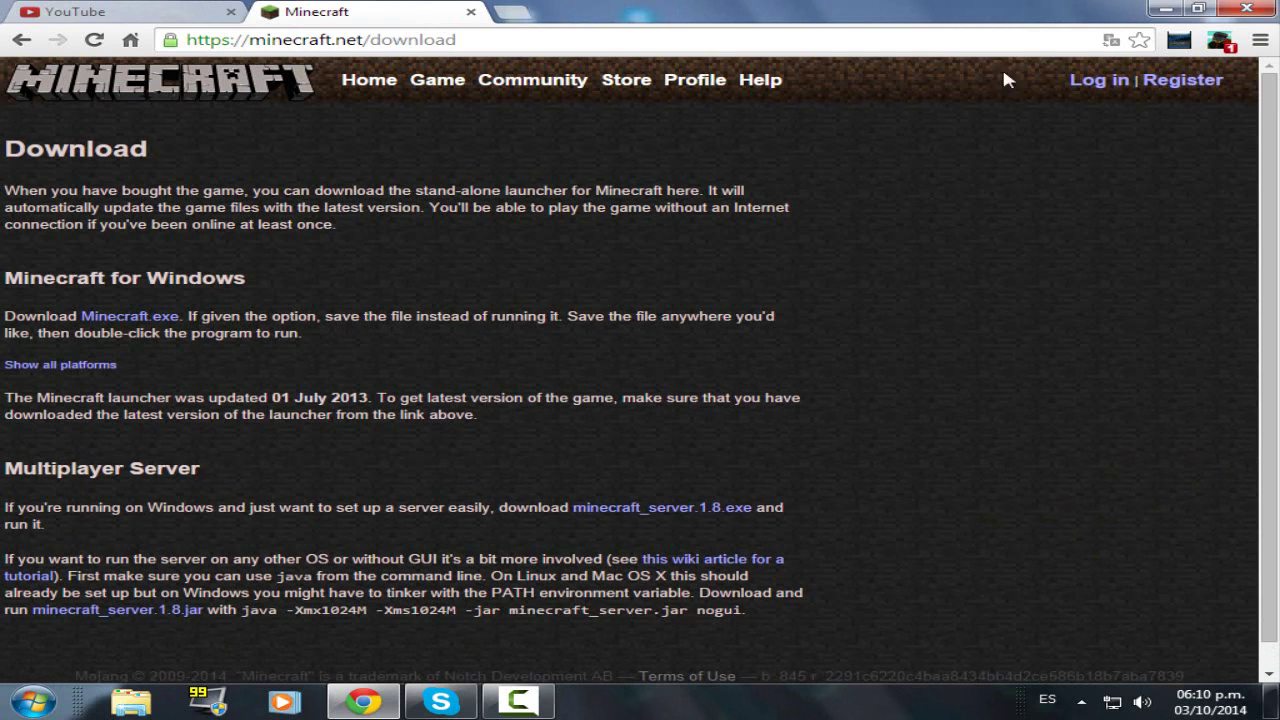
click(1165, 9)
- Open the Server 1.8 tutorial folder and launch minecraft_server.1.8 to generate its eula and server files
right_click(857, 369)
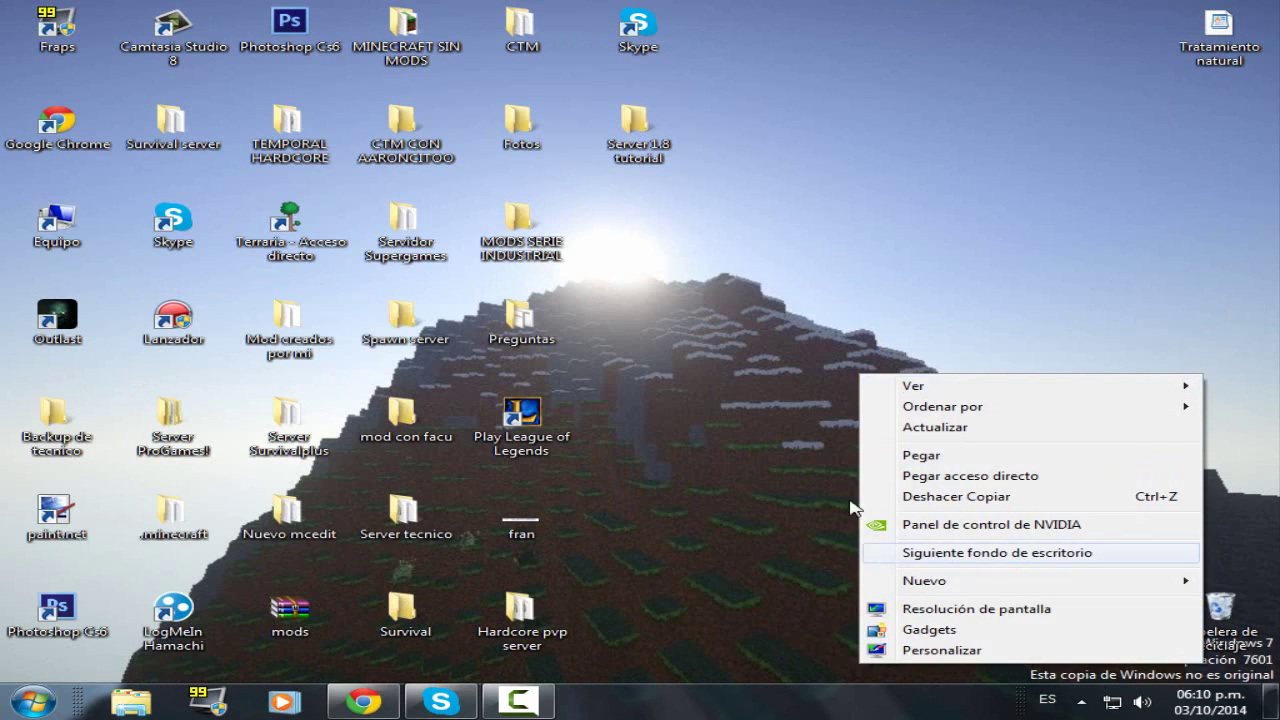
key(Escape)
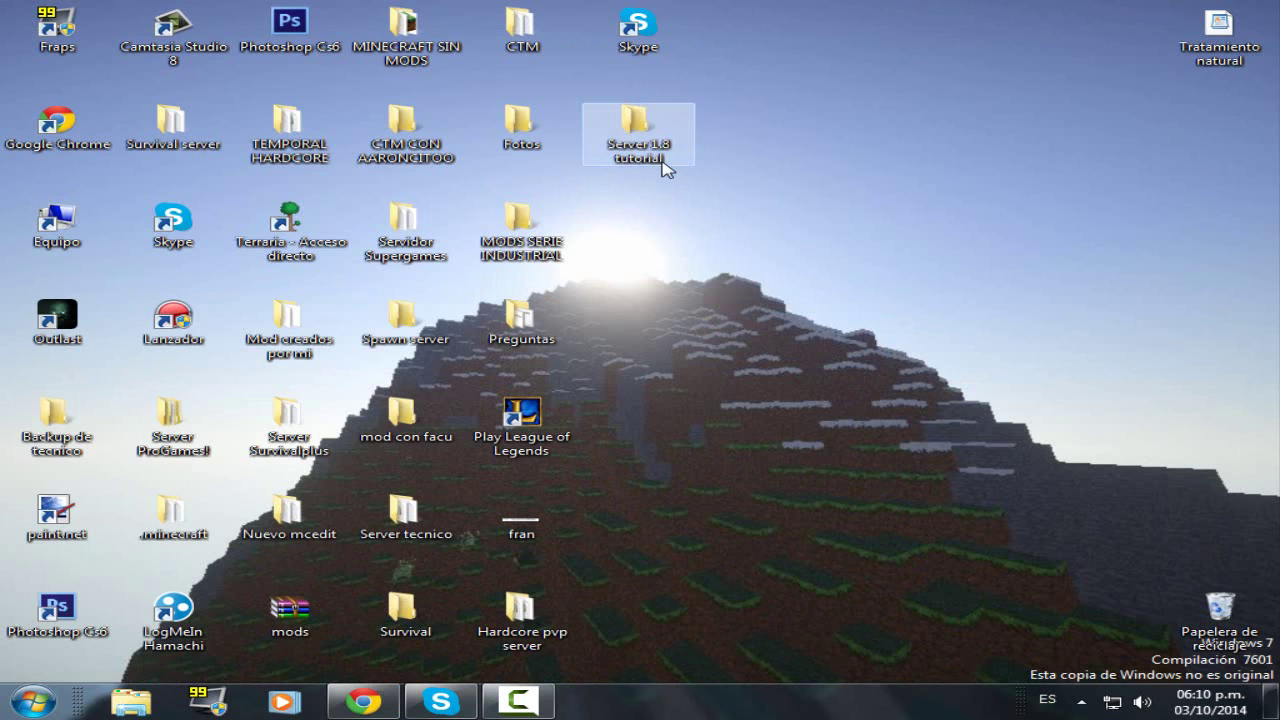
double_click(665, 160)
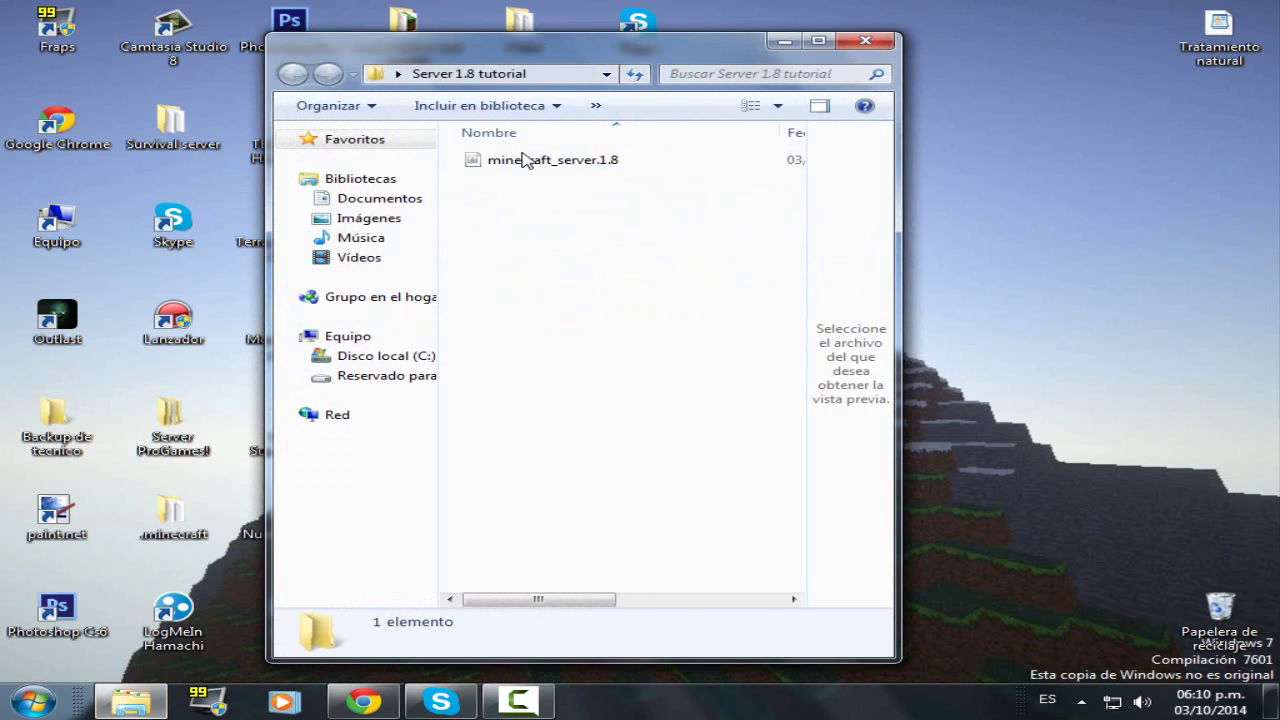
double_click(535, 161)
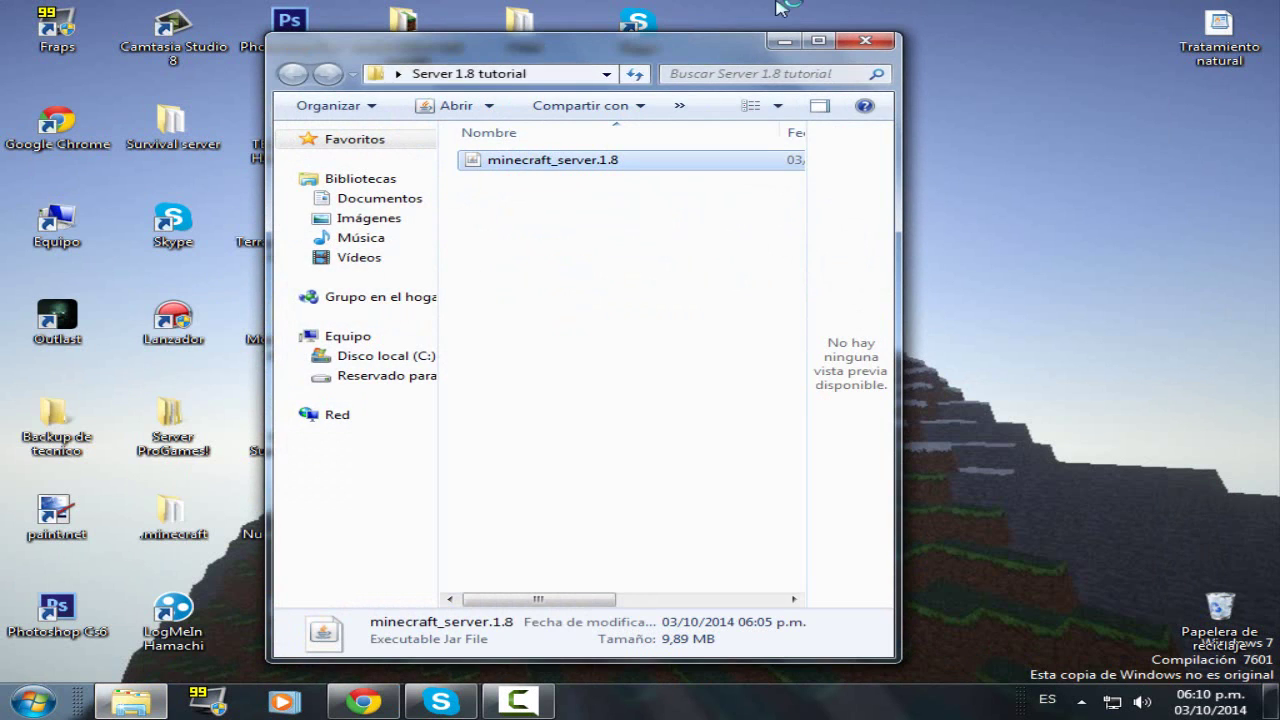
click(560, 315)
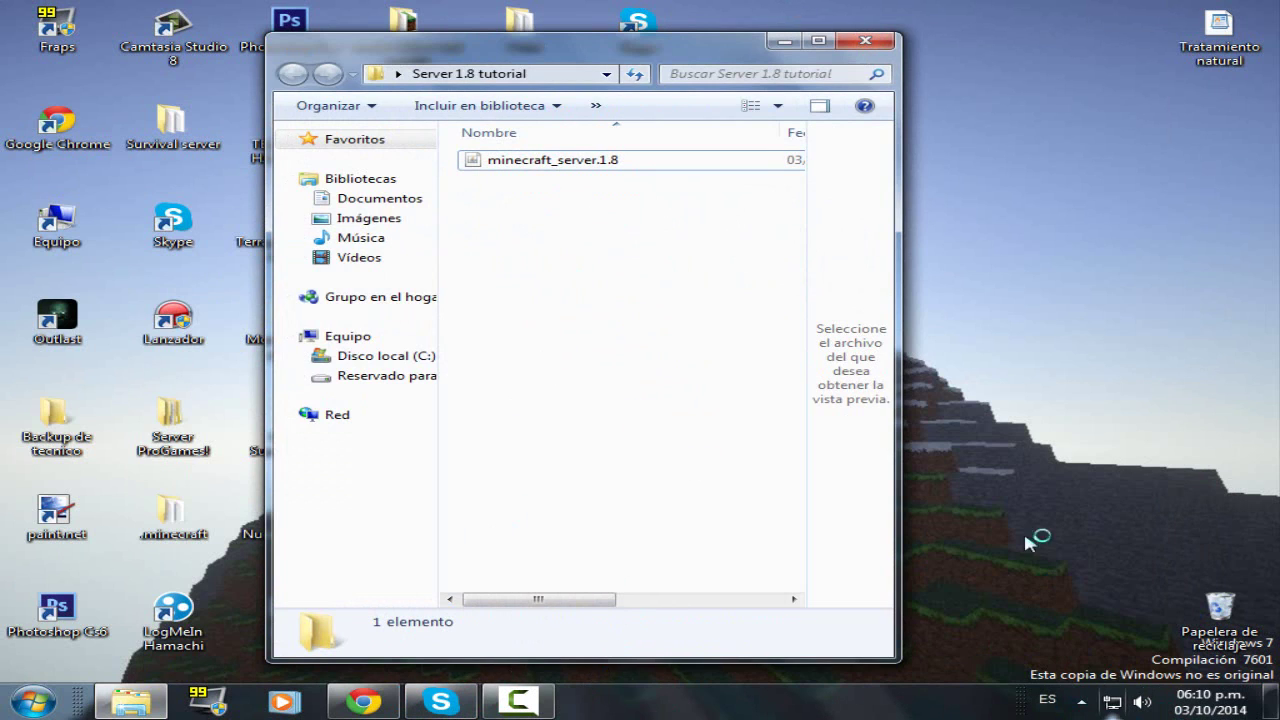
drag(984, 420, 1075, 385)
drag(1082, 304, 1086, 77)
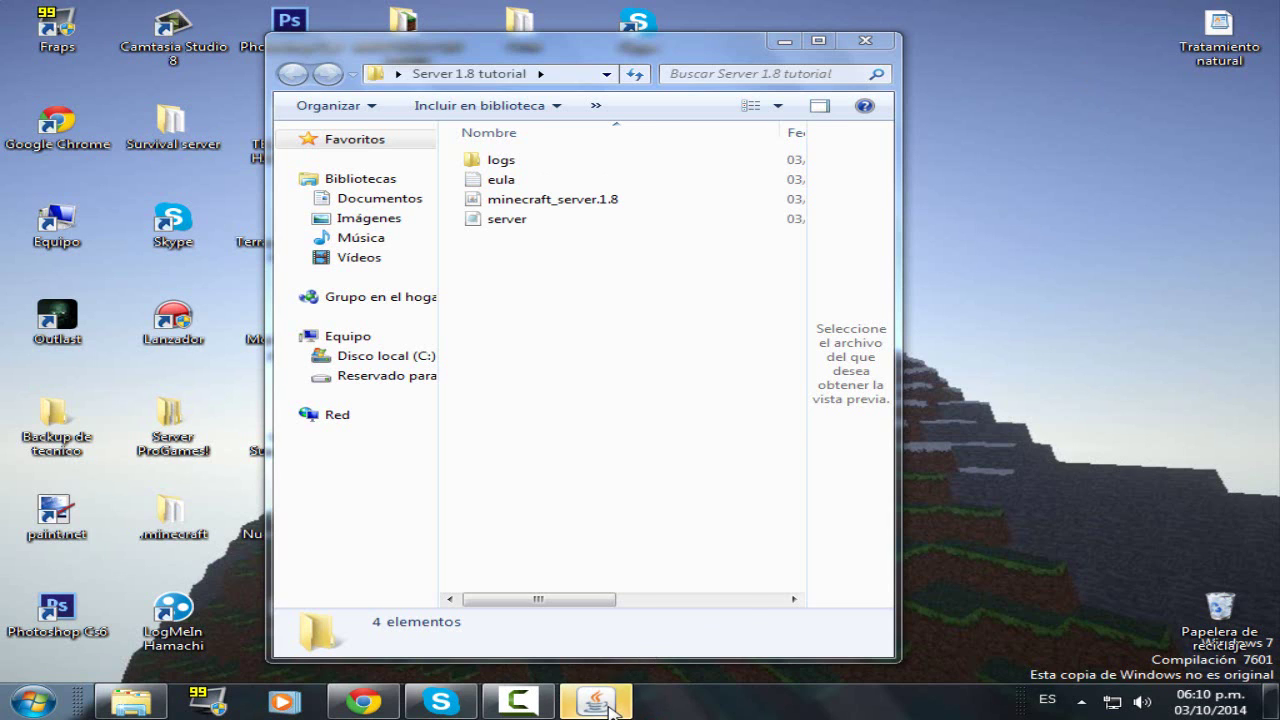
- Watch the Minecraft server log while it prepares the spawn area for level "world", then hide the window
mouse_move(612, 712)
click(595, 595)
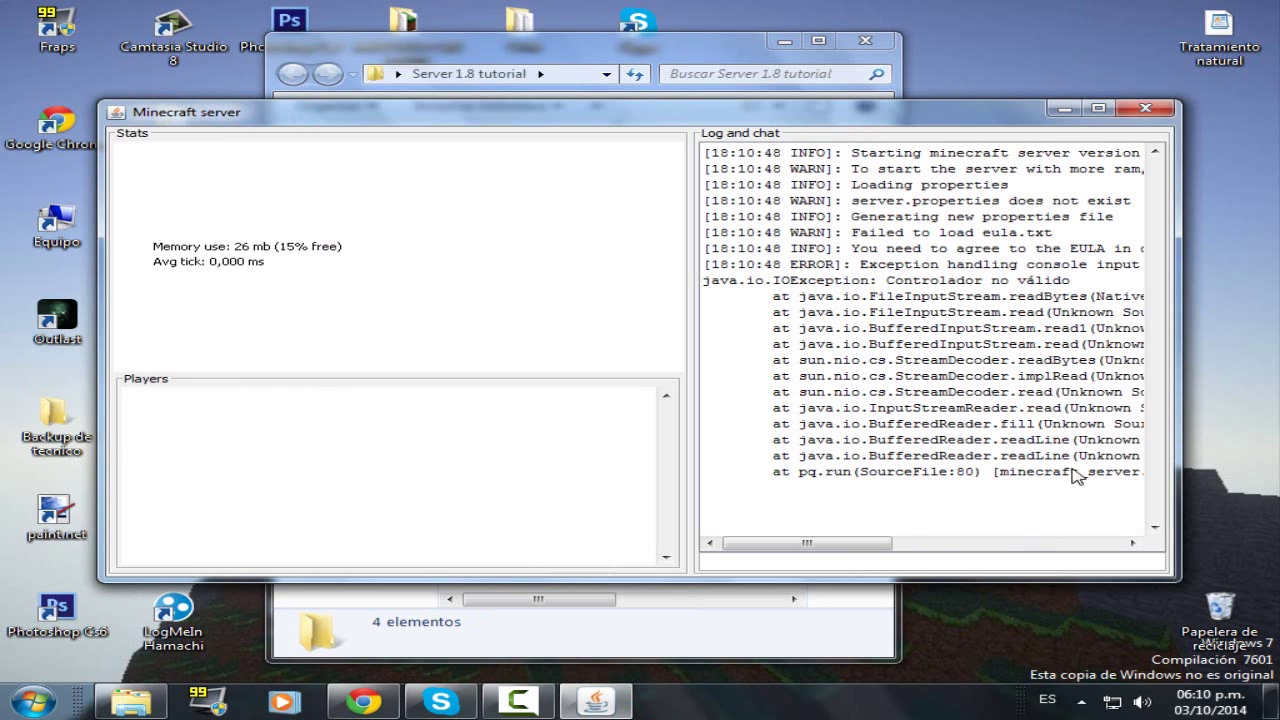
drag(842, 545, 809, 545)
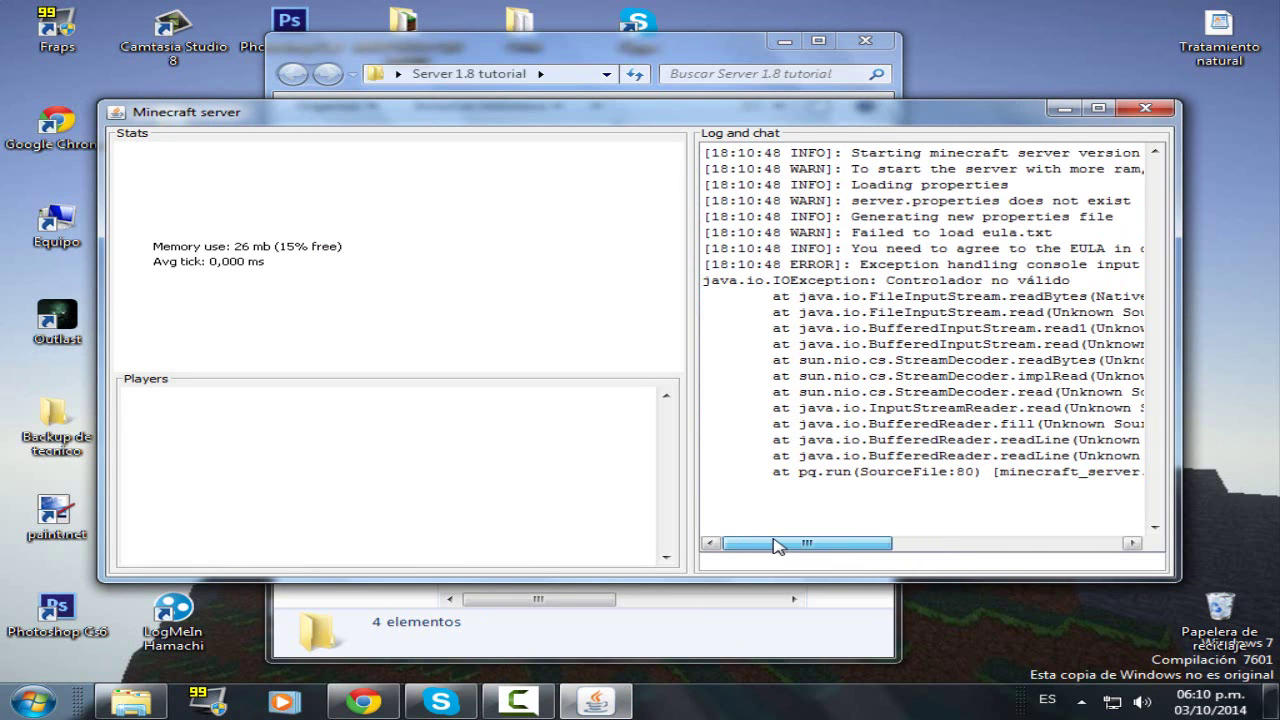
click(597, 702)
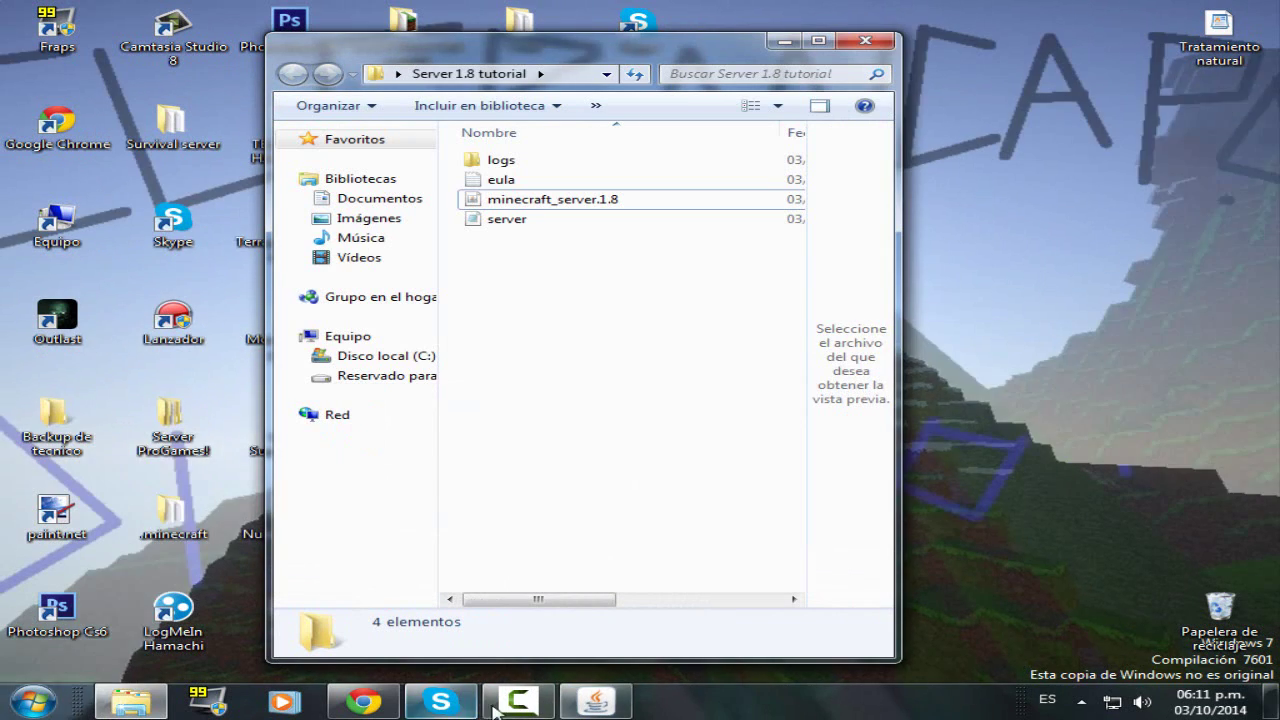
click(507, 706)
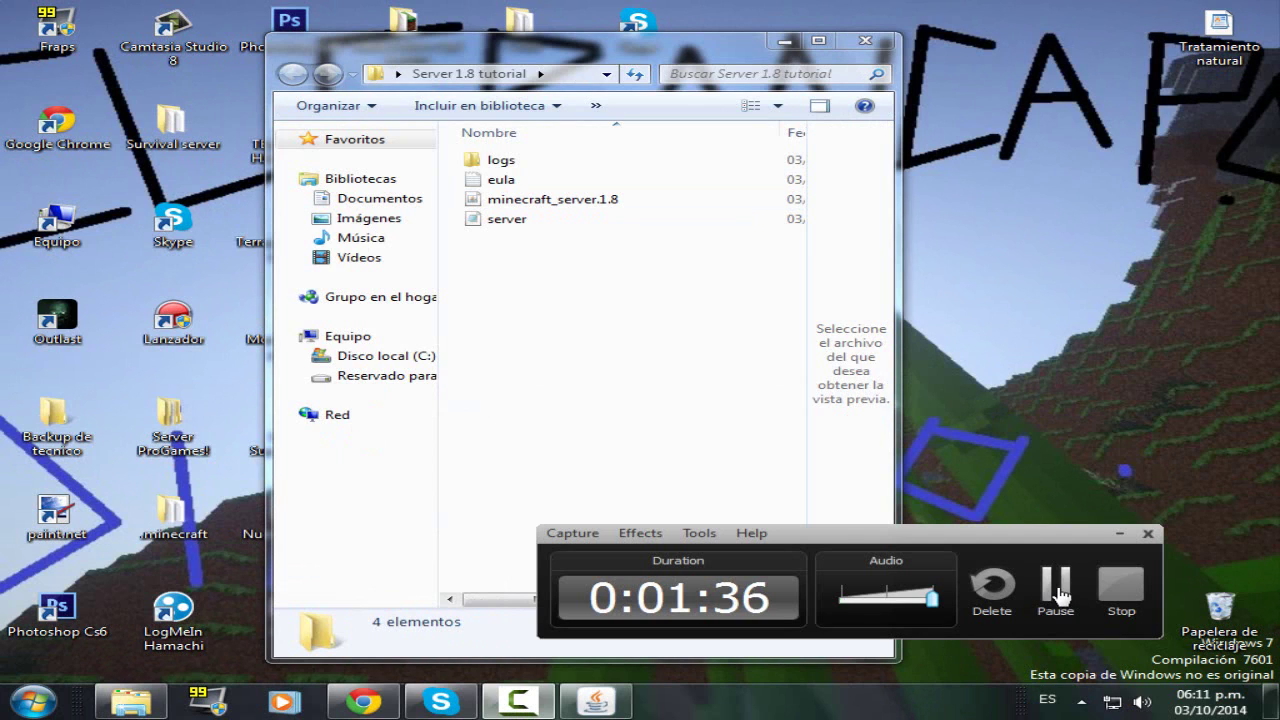
click(1056, 591)
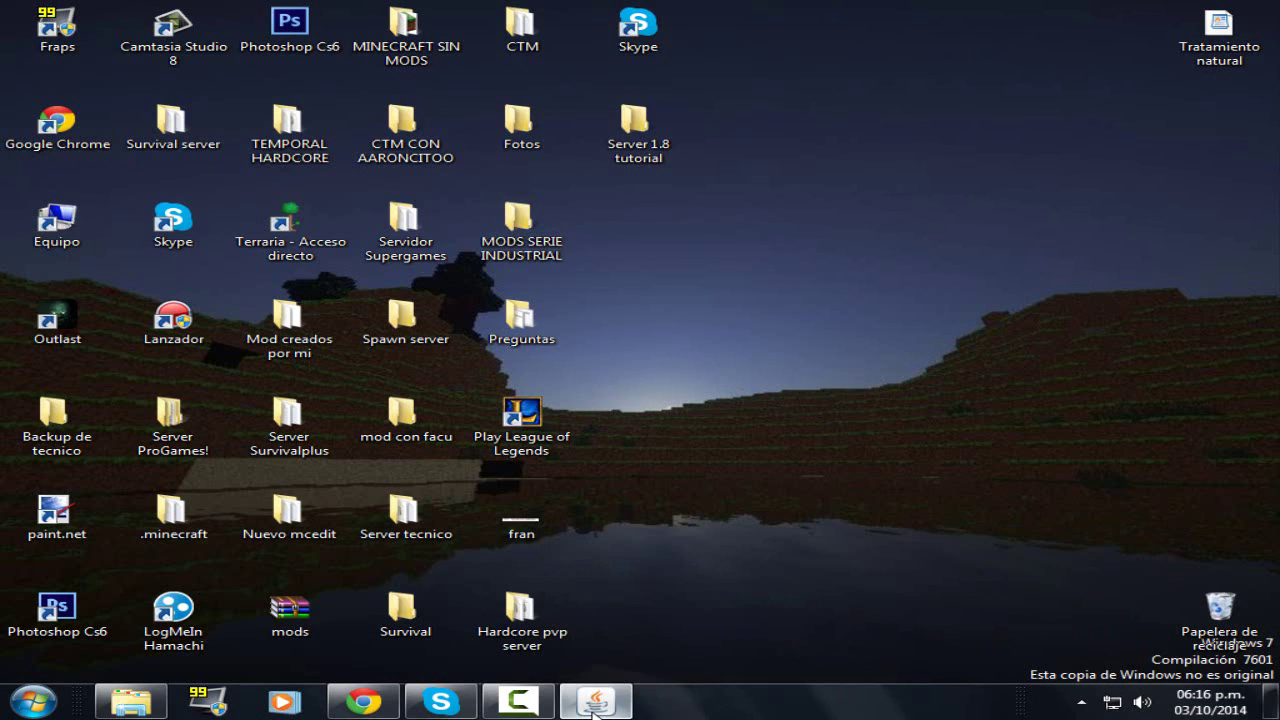
click(597, 702)
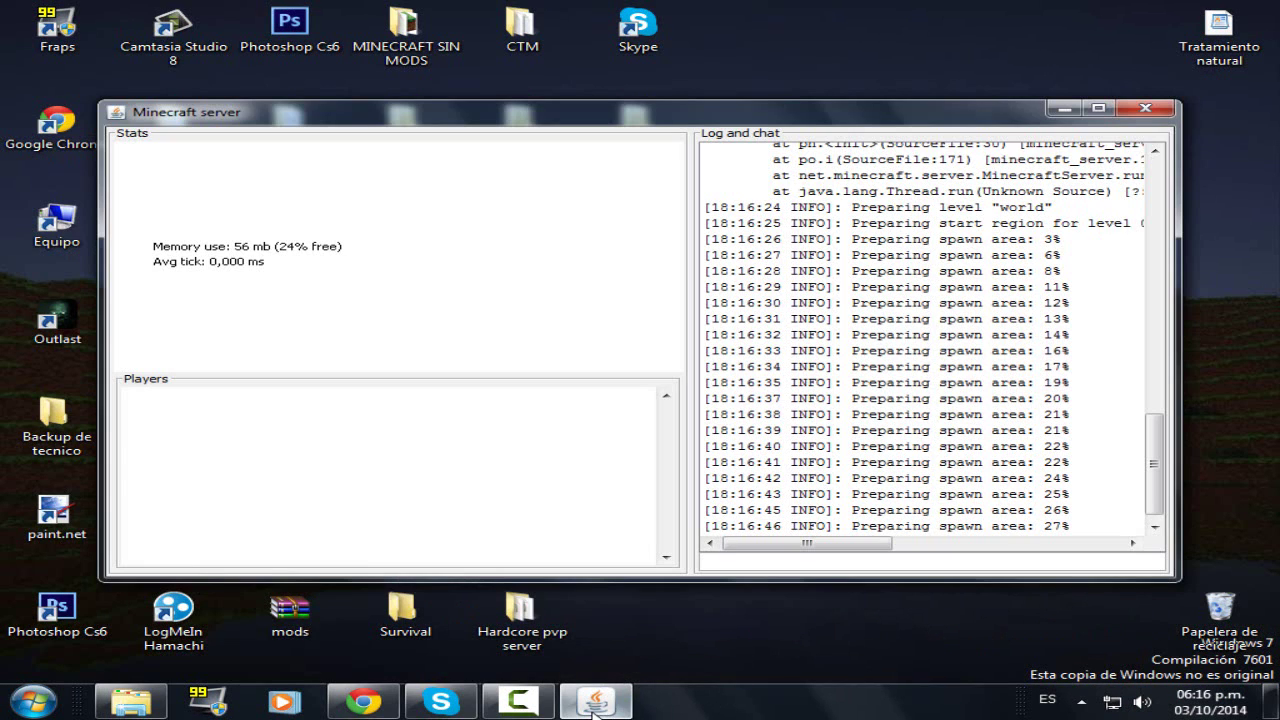
scroll(1047, 490, up, 3)
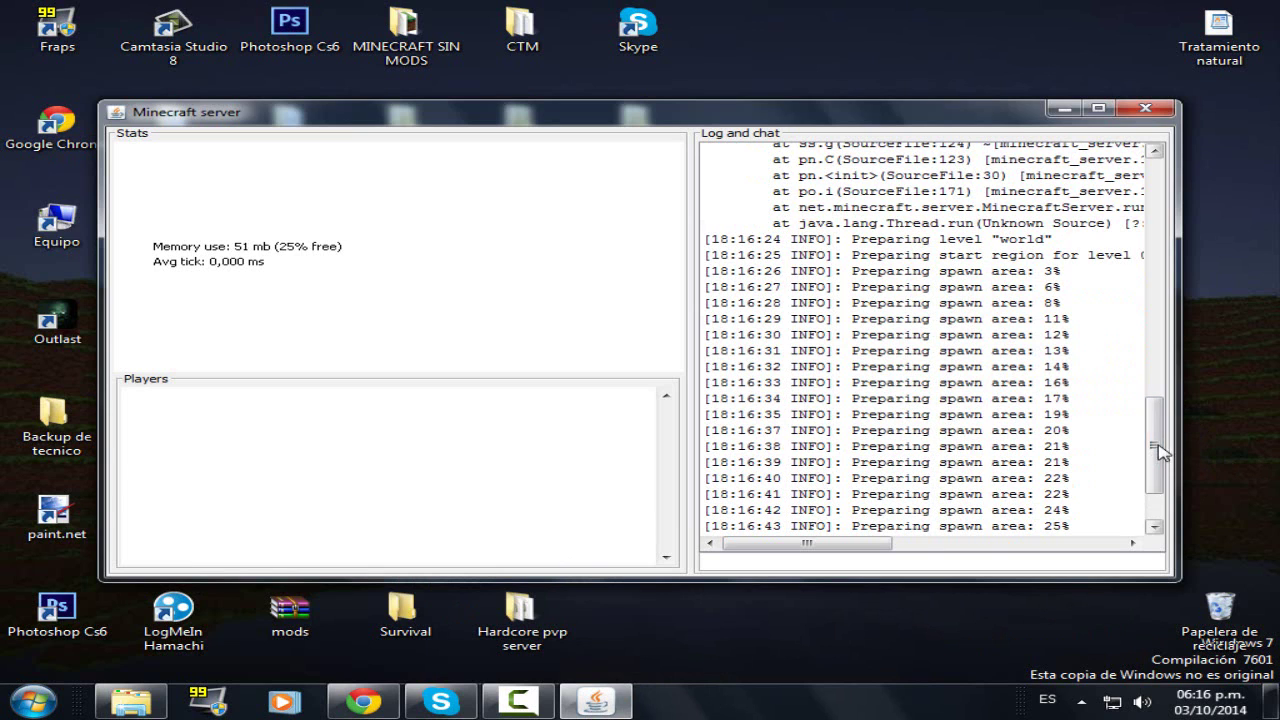
scroll(1158, 462, up, 6)
scroll(1160, 200, up, 10)
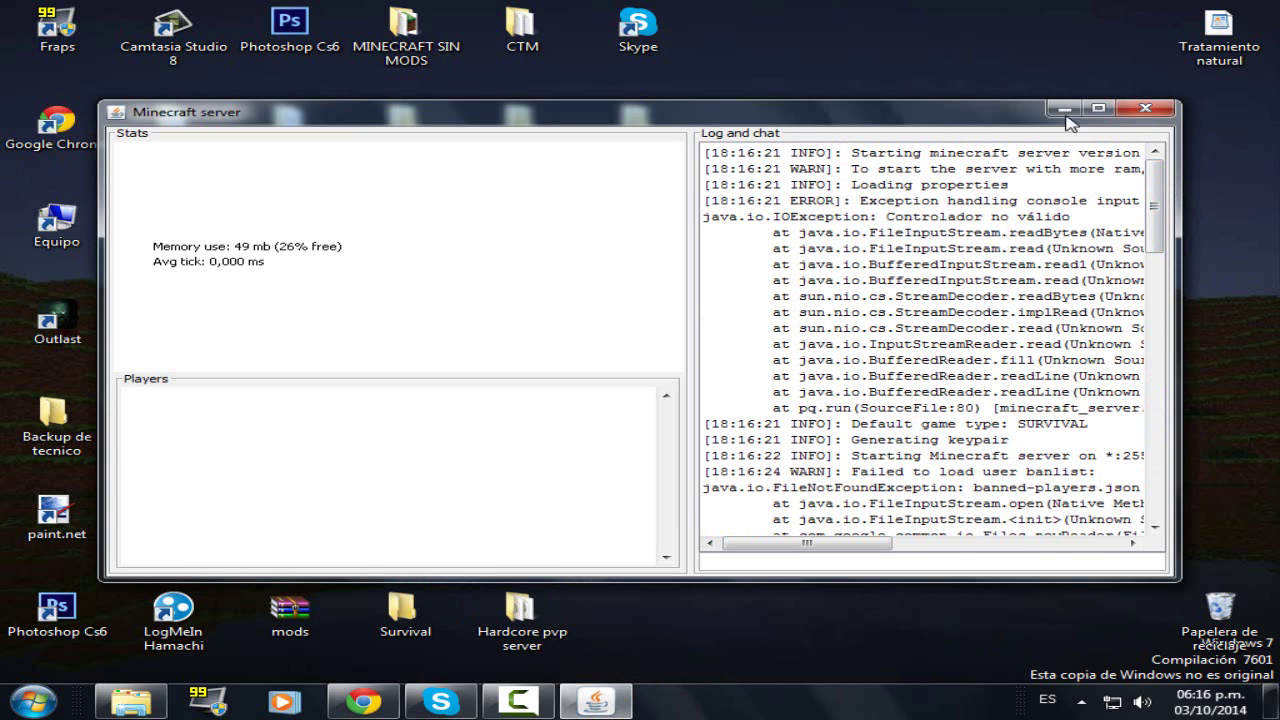
key(super+d)
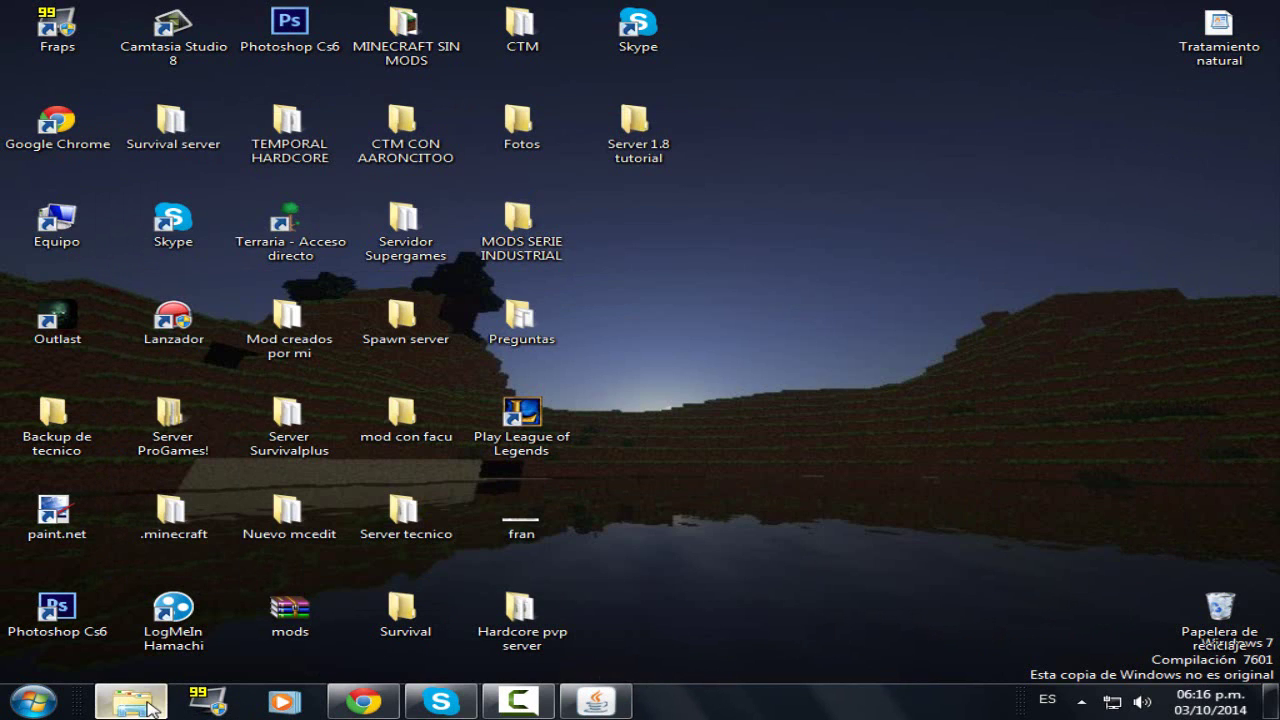
- Open eula.txt, confirm it reads eula=true, and close Notepad without saving
click(131, 698)
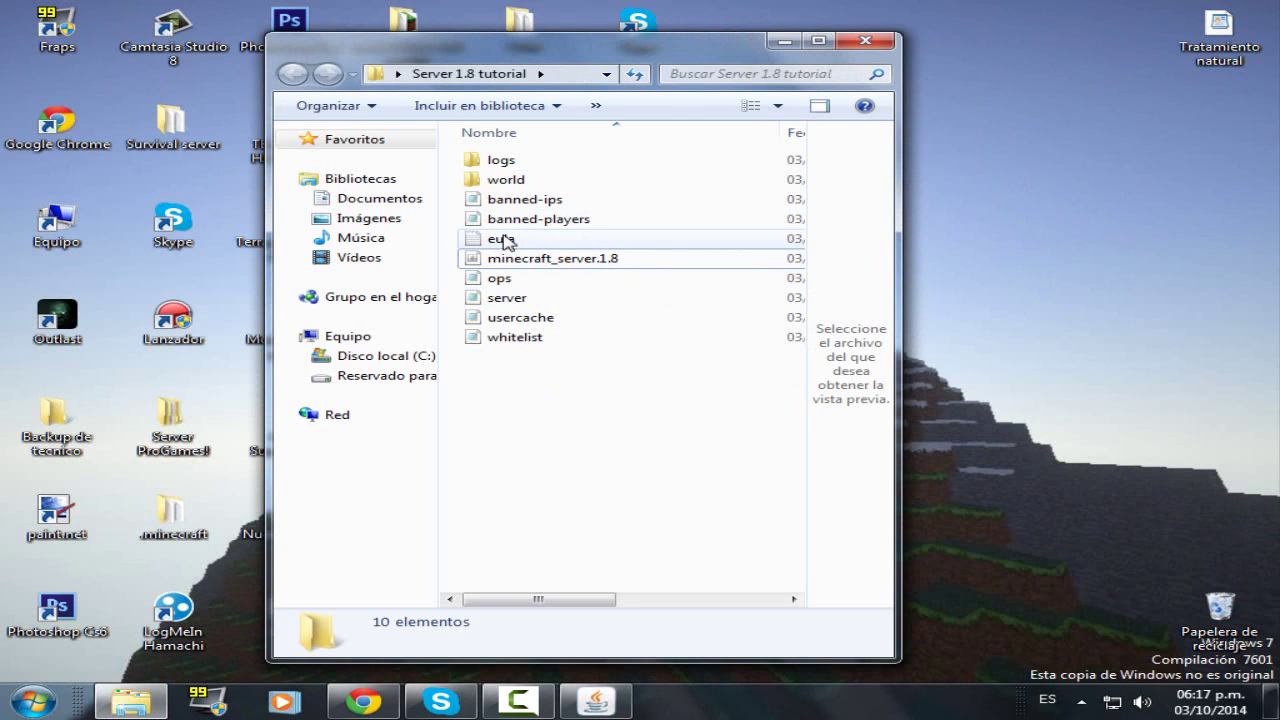
click(503, 243)
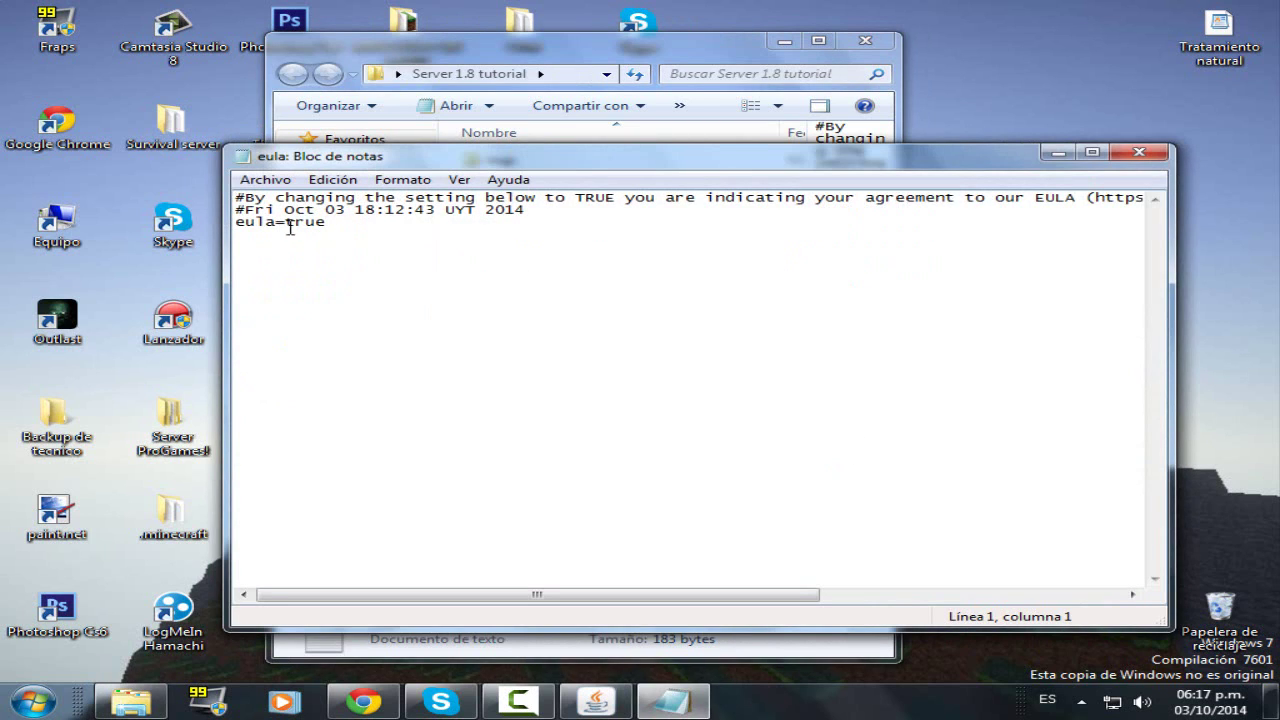
drag(326, 222, 292, 228)
text(fa)
click(281, 183)
click(1160, 155)
click(1160, 155)
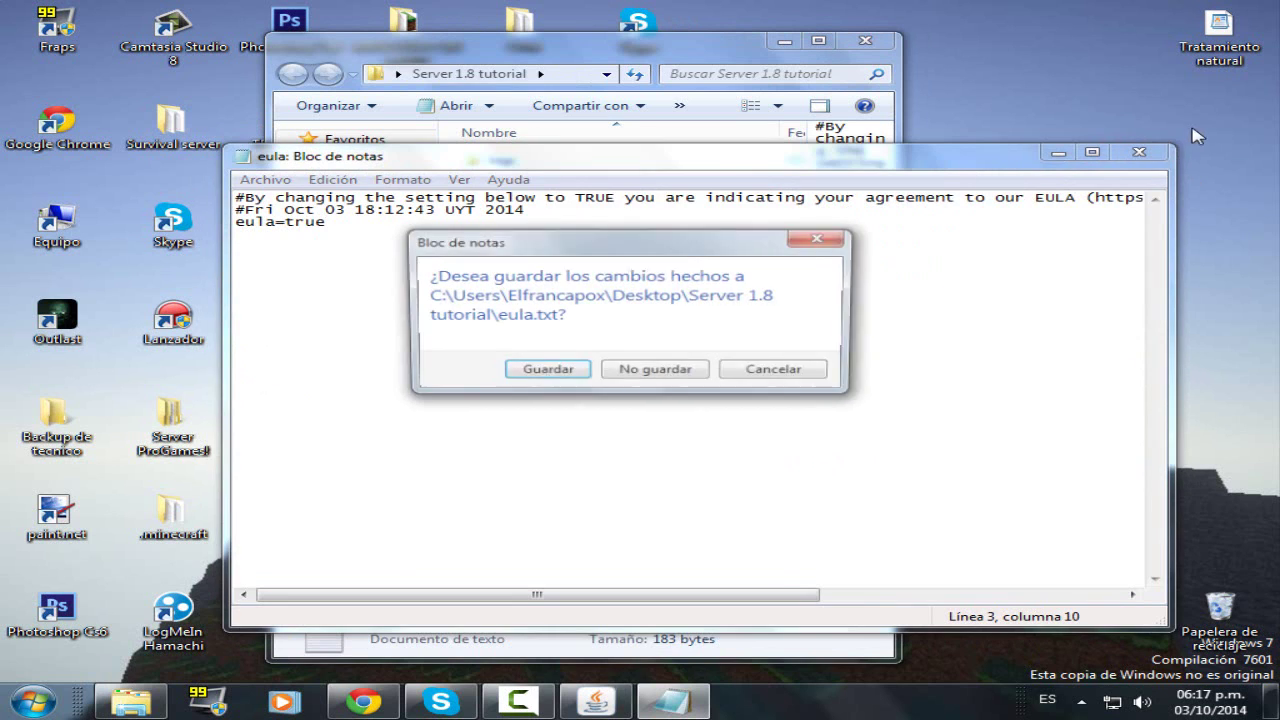
click(618, 372)
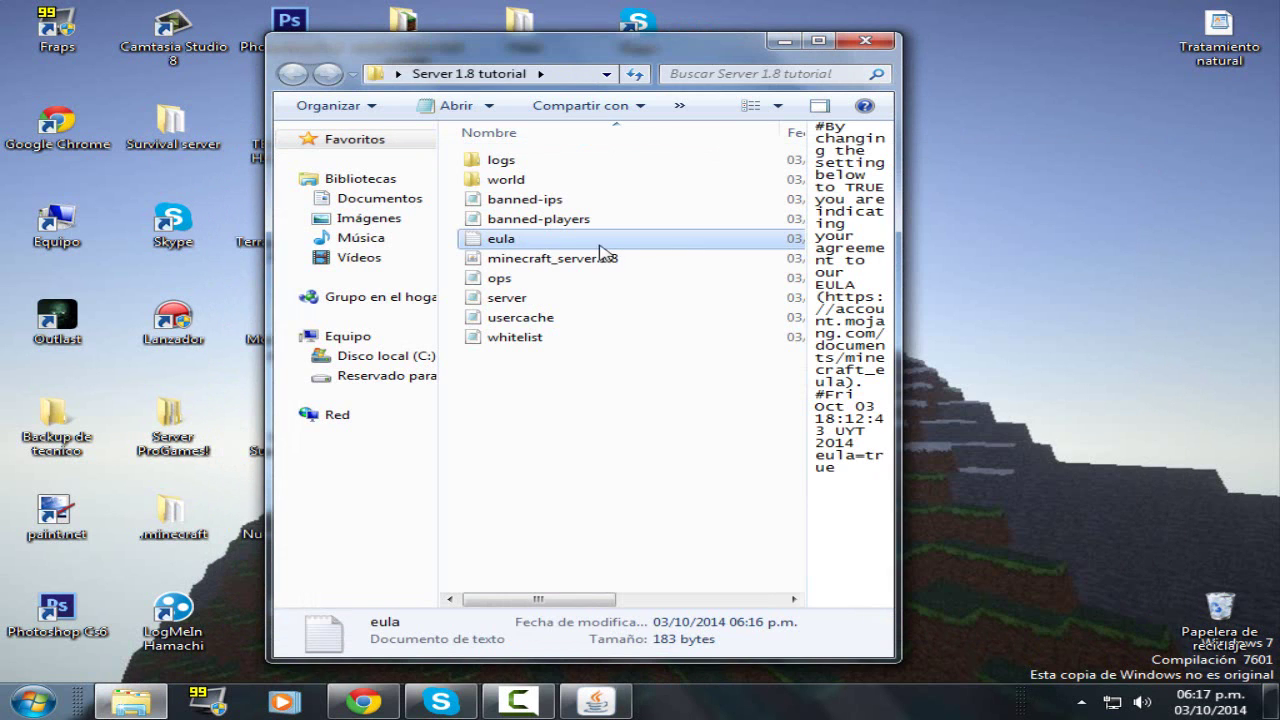
click(560, 487)
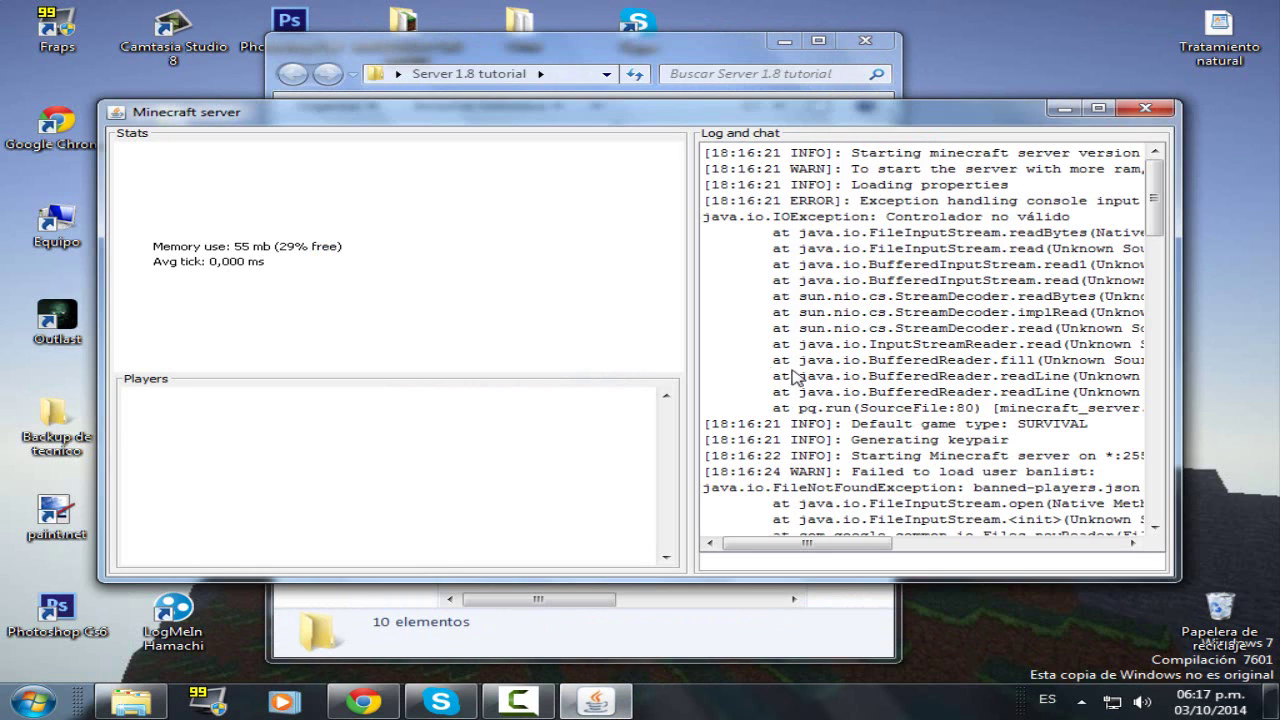
- Scroll the server log to the Done line showing the 99,559s startup time
scroll(1158, 250, down, 9)
scroll(1155, 318, up, 5)
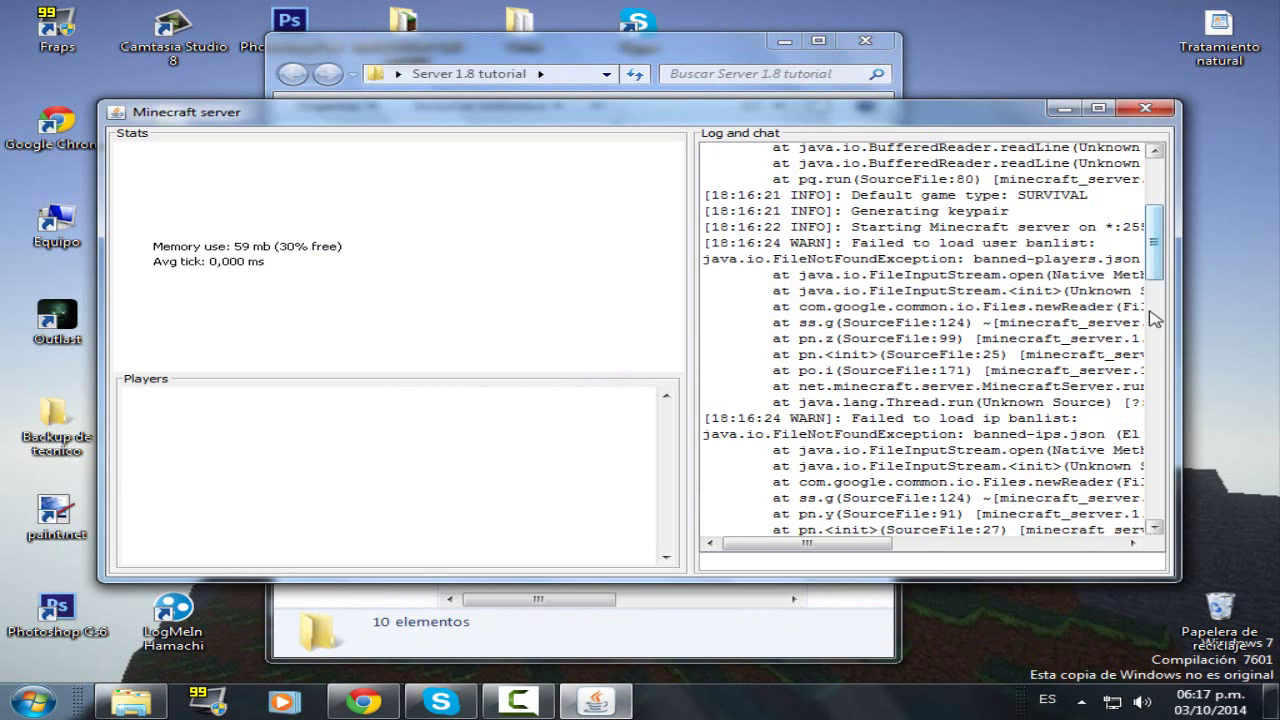
drag(1154, 250, 1155, 505)
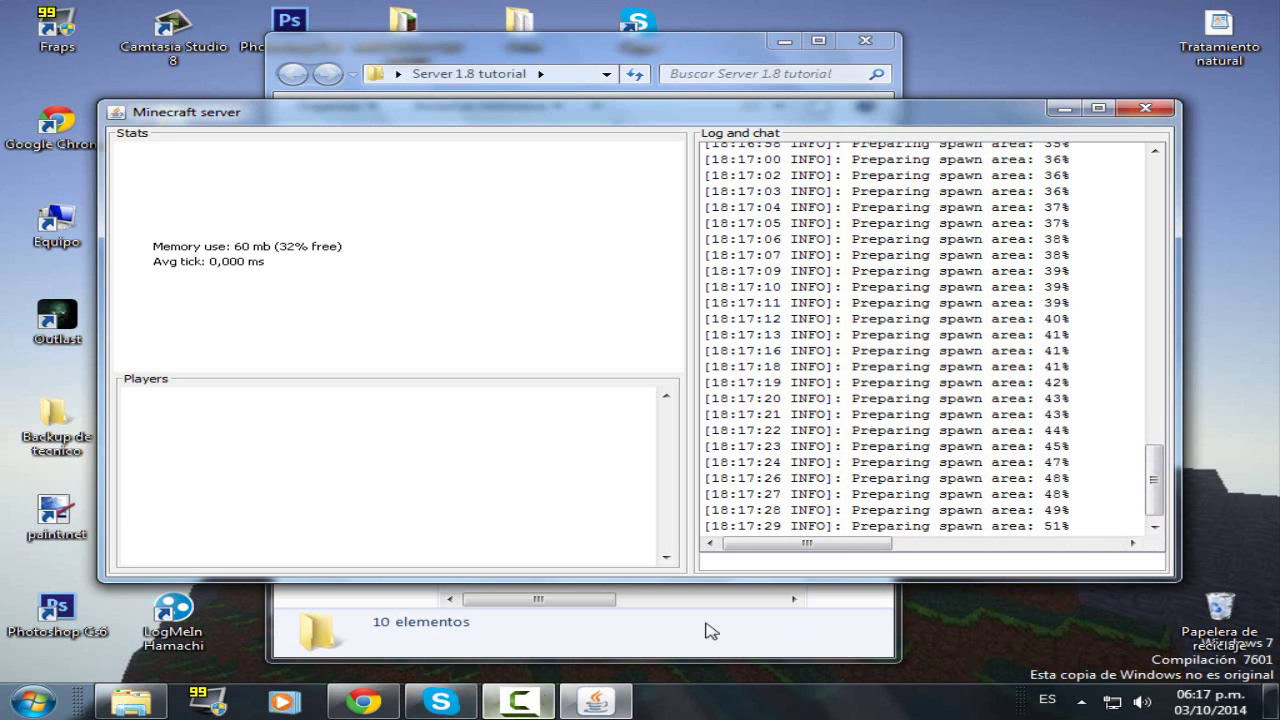
click(1060, 588)
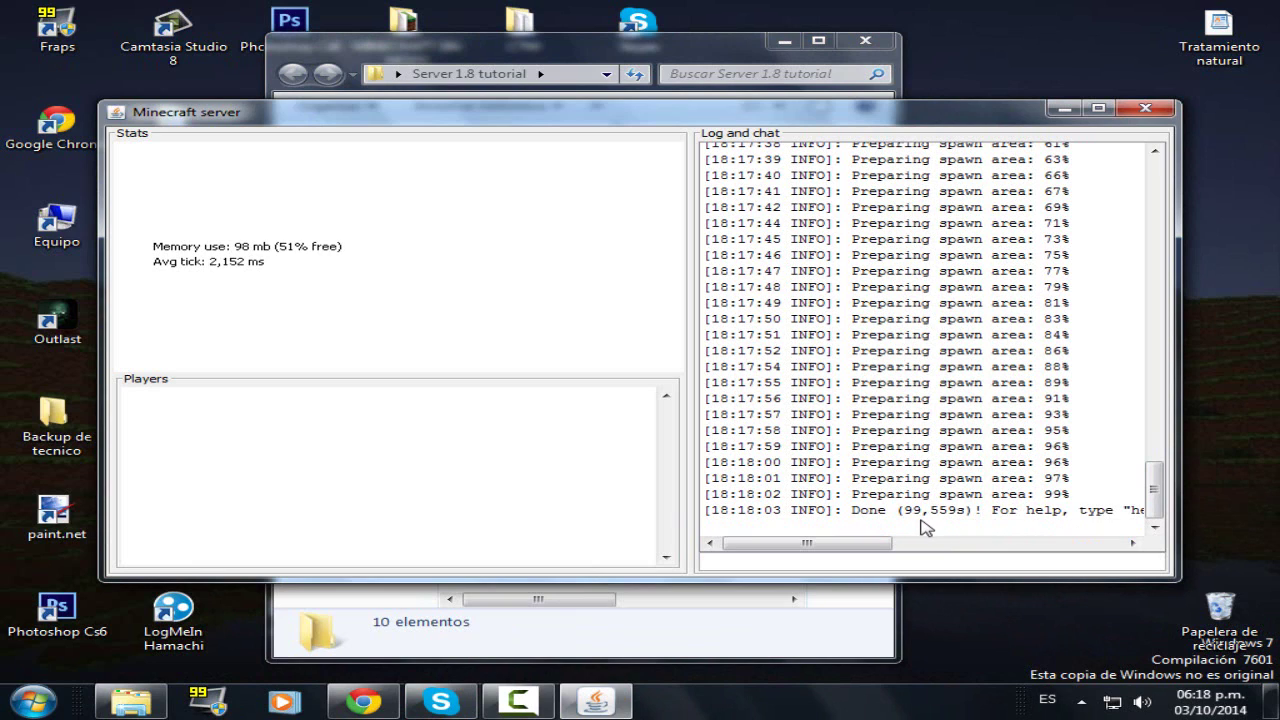
drag(906, 514, 906, 540)
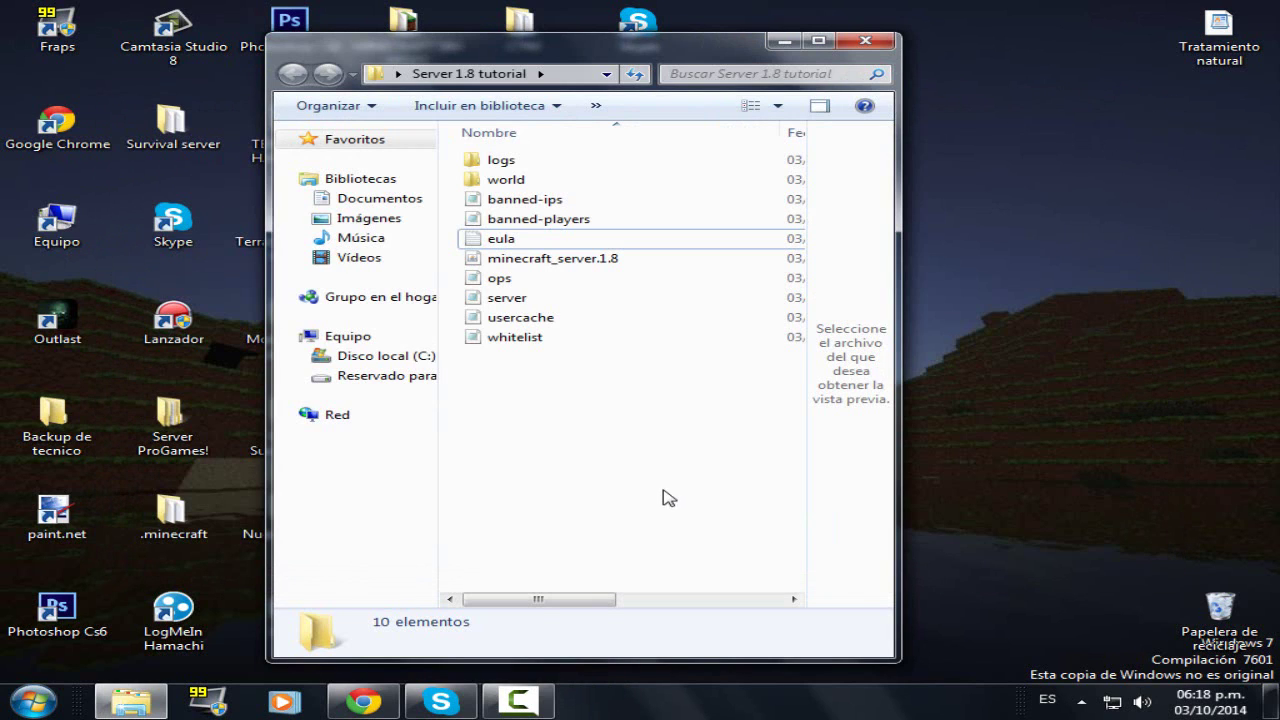
- Open server.properties in Notepad and maximize the window
click(512, 299)
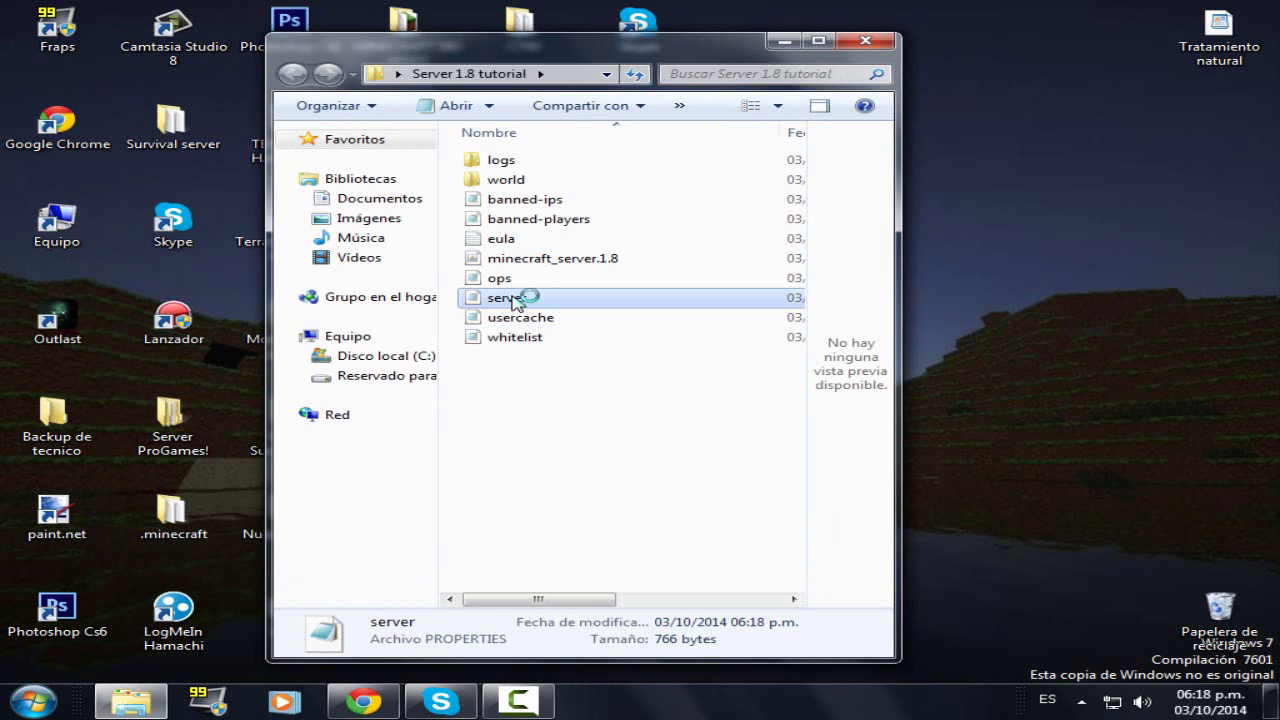
double_click(512, 299)
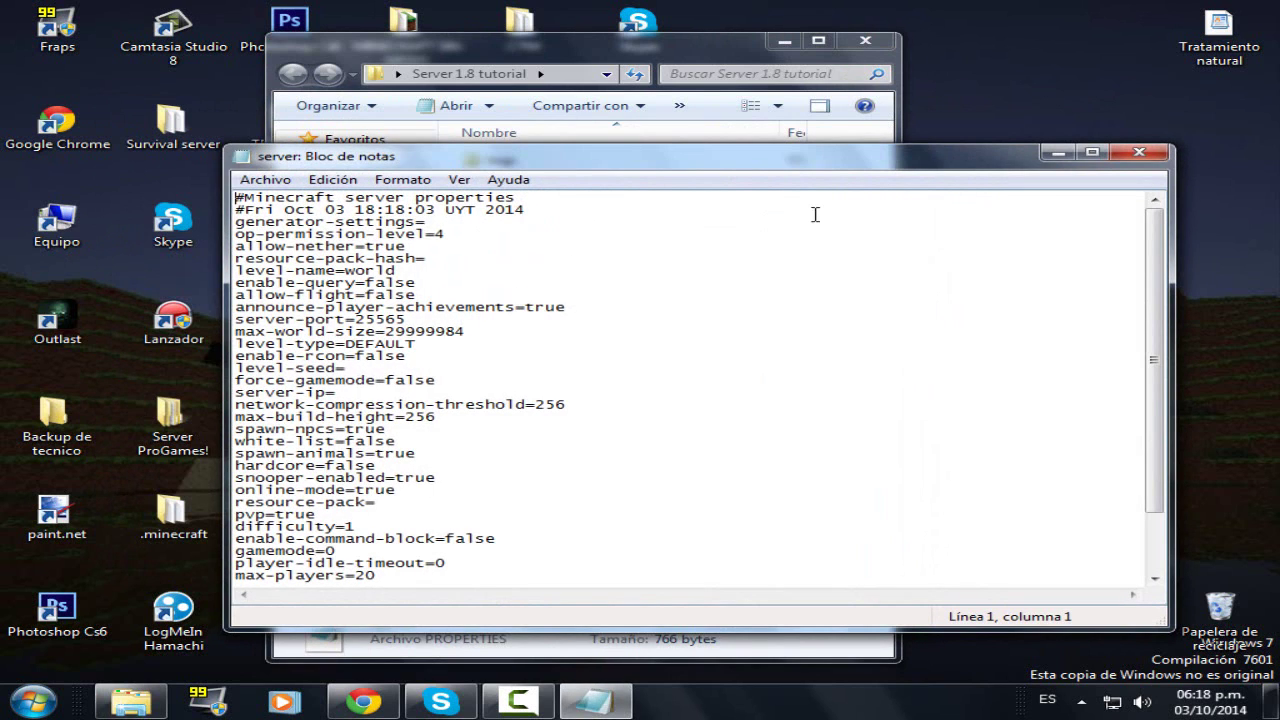
click(1092, 152)
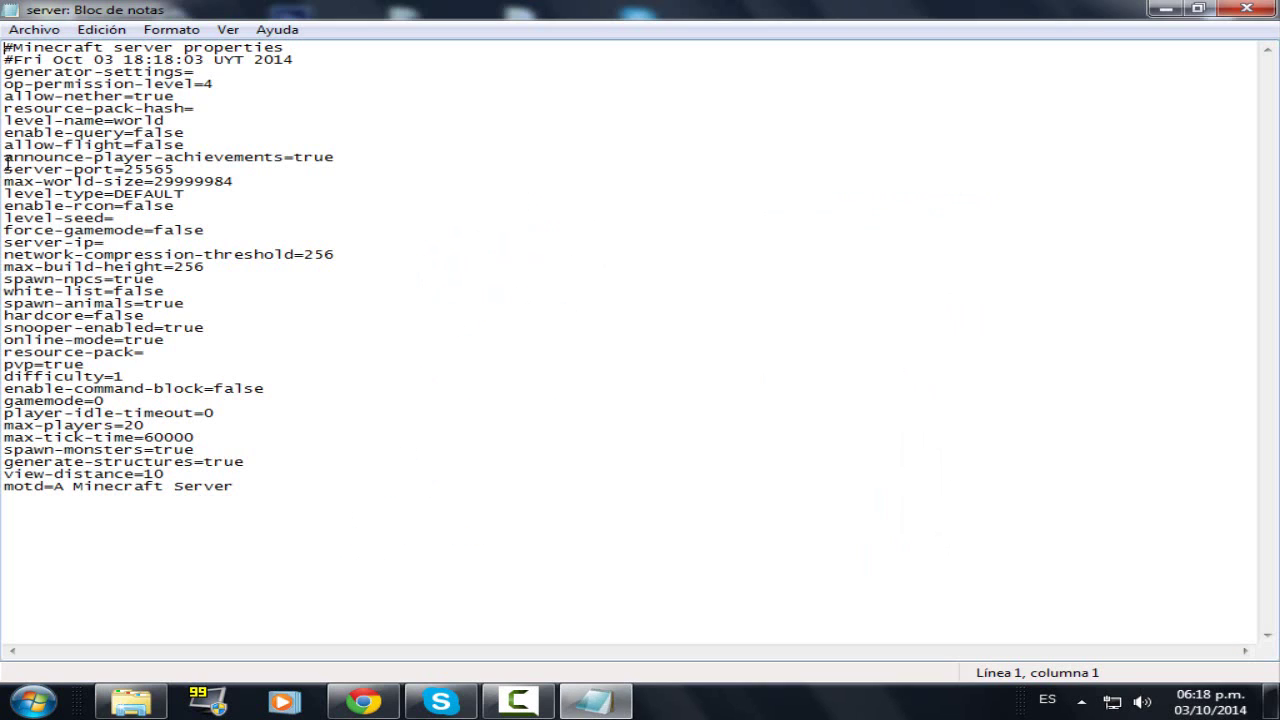
- Look over the motd, generator-settings and allow-nether settings
click(126, 133)
click(157, 485)
click(53, 72)
click(96, 96)
drag(54, 96, 120, 96)
click(64, 96)
drag(123, 122, 163, 122)
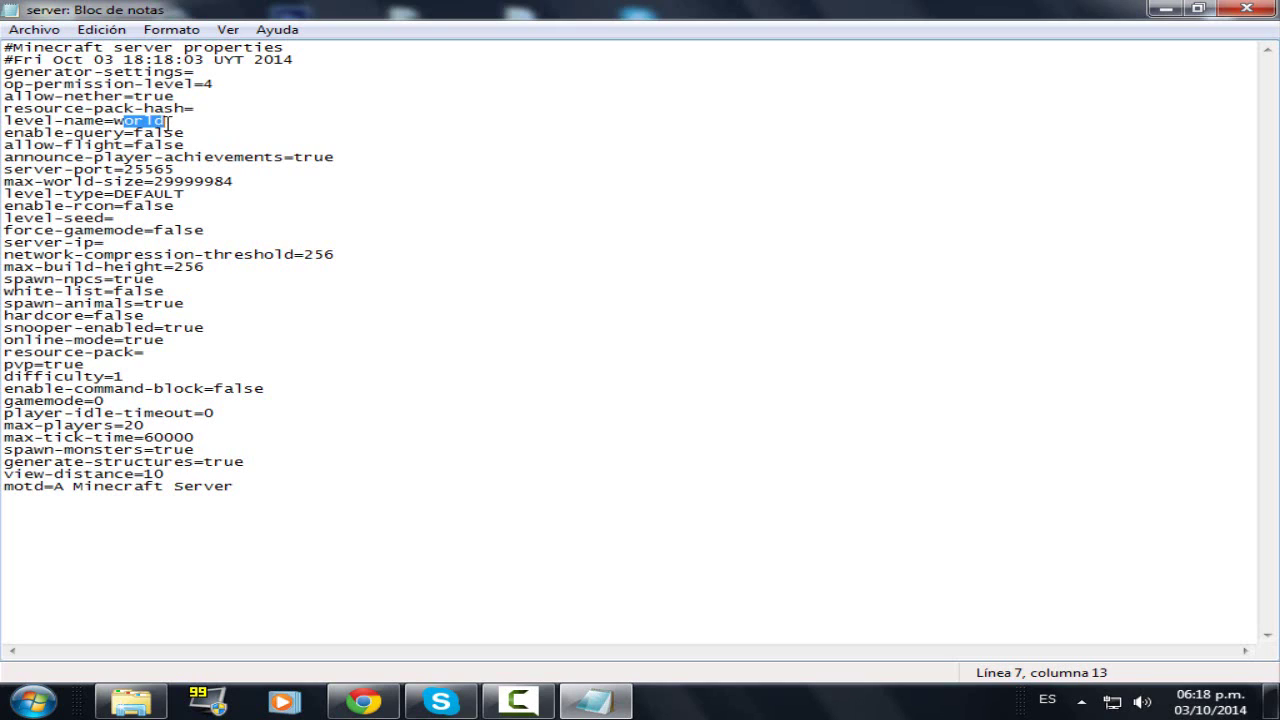
click(163, 122)
click(54, 145)
click(144, 145)
click(94, 145)
click(134, 145)
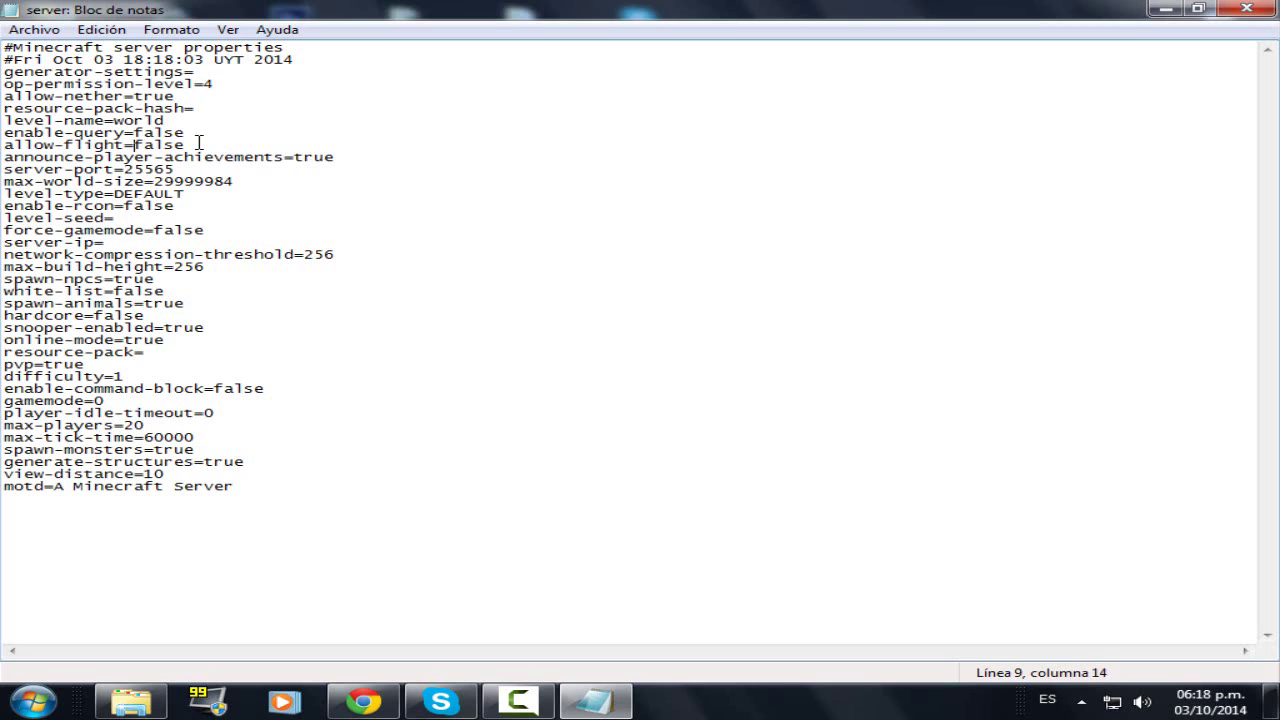
drag(24, 145, 54, 145)
click(153, 145)
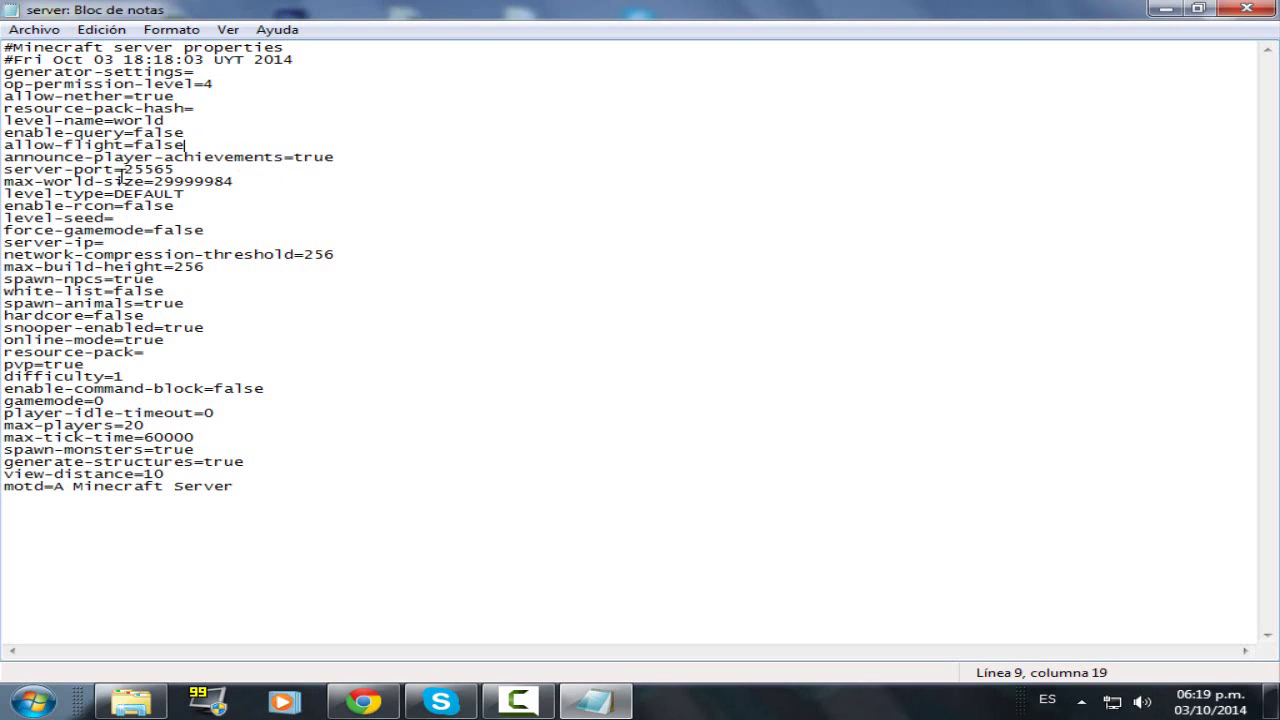
drag(85, 157, 248, 157)
click(243, 157)
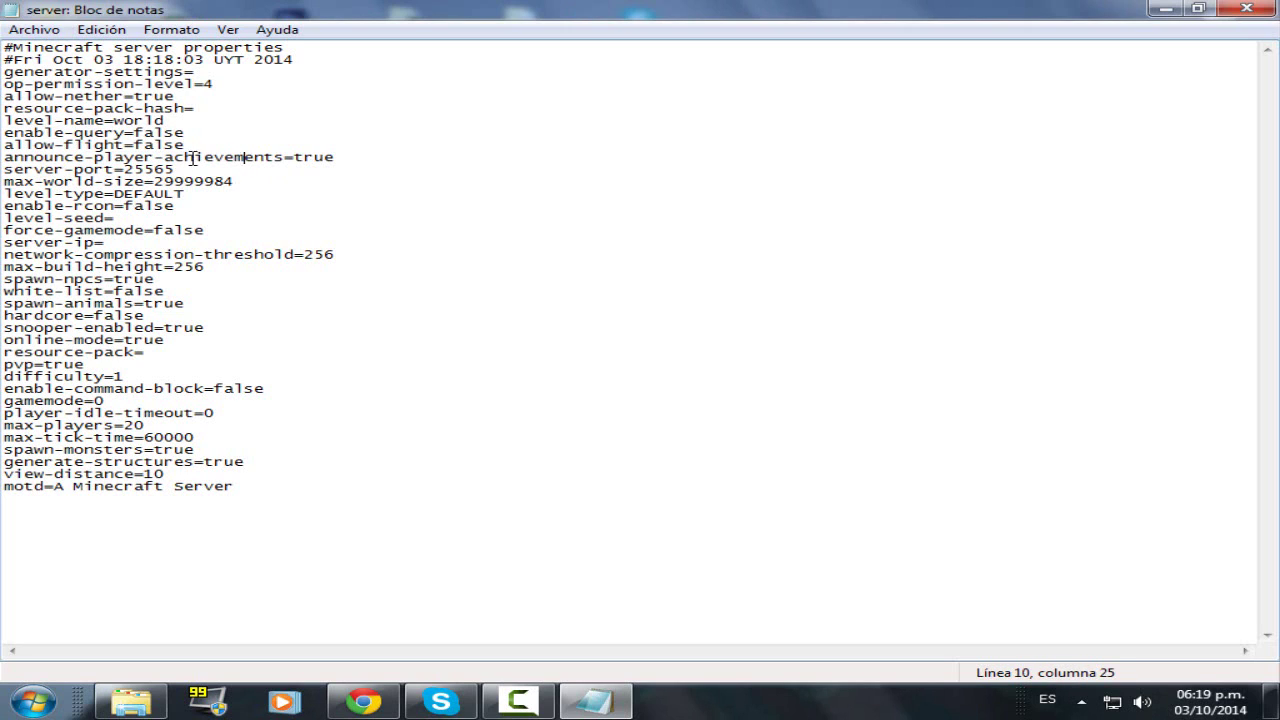
key(Left)
key(Left)
drag(114, 157, 246, 157)
click(250, 160)
key(Right)
key(Right)
key(Right)
key(Right)
key(Right)
key(Right)
mouse_move(328, 157)
mouse_down()
mouse_move(296, 157)
mouse_move(349, 157)
mouse_up()
click(346, 162)
click(349, 157)
drag(186, 170, 125, 170)
click(88, 170)
click(185, 170)
click(207, 173)
click(175, 172)
click(186, 172)
click(137, 171)
click(165, 171)
click(182, 171)
click(147, 171)
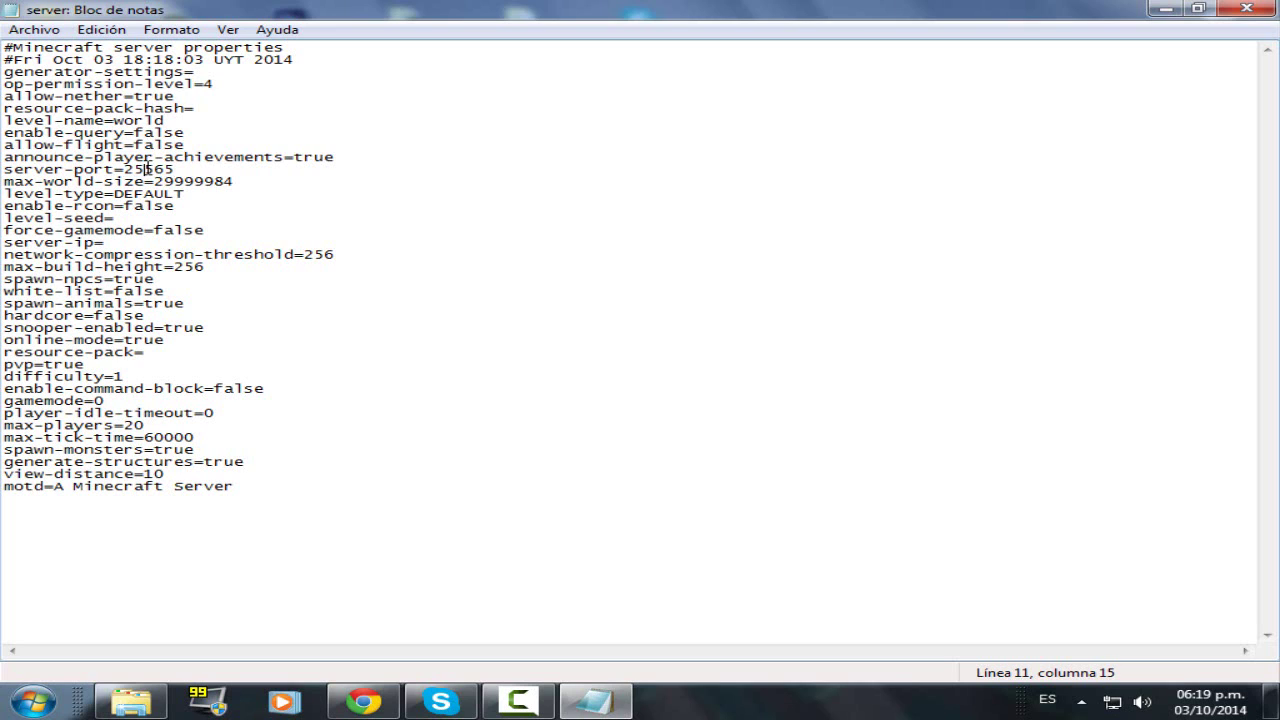
click(84, 182)
click(134, 183)
drag(214, 183, 251, 179)
click(215, 184)
click(190, 184)
click(228, 184)
click(241, 188)
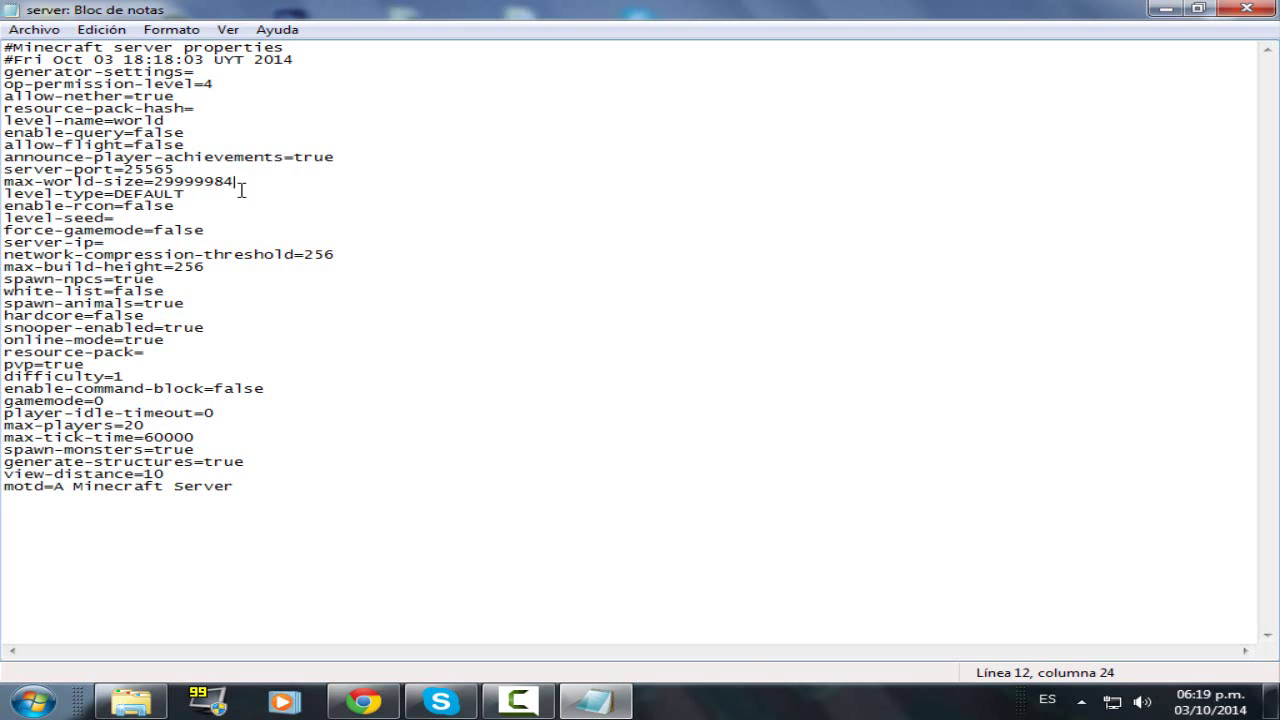
drag(187, 195, 115, 195)
click(213, 195)
drag(115, 195, 200, 194)
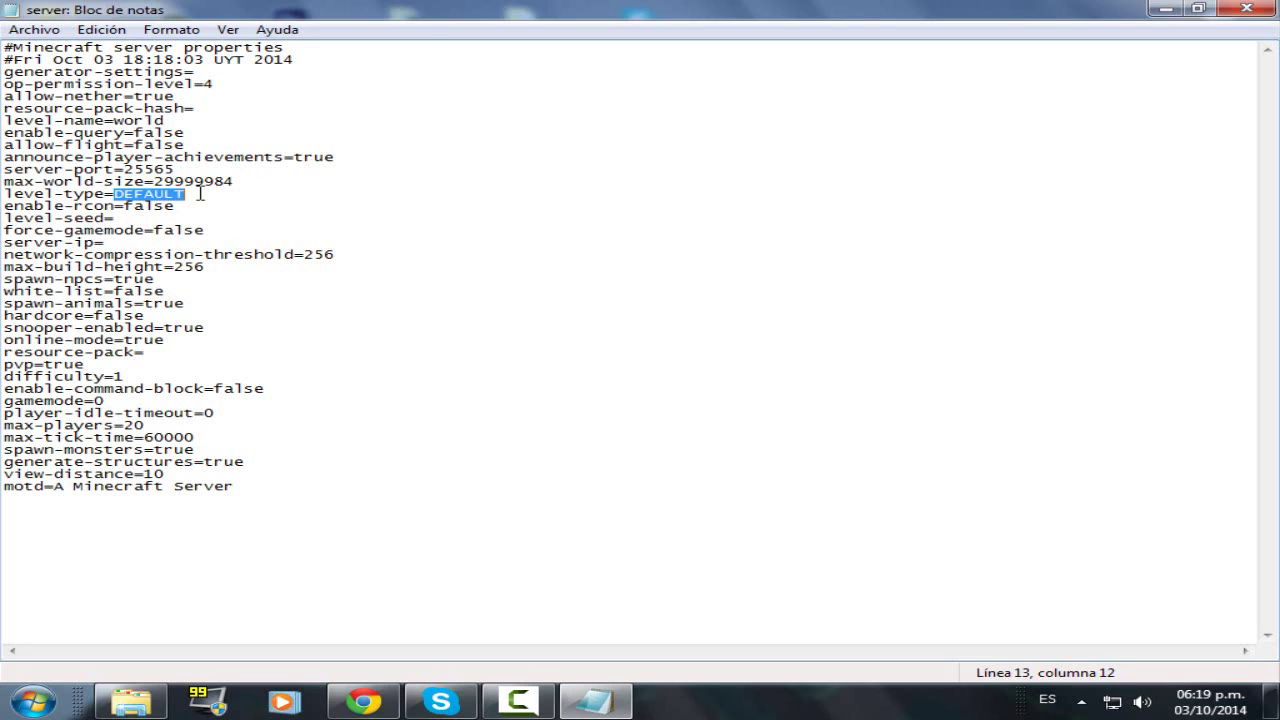
click(183, 199)
double_click(197, 196)
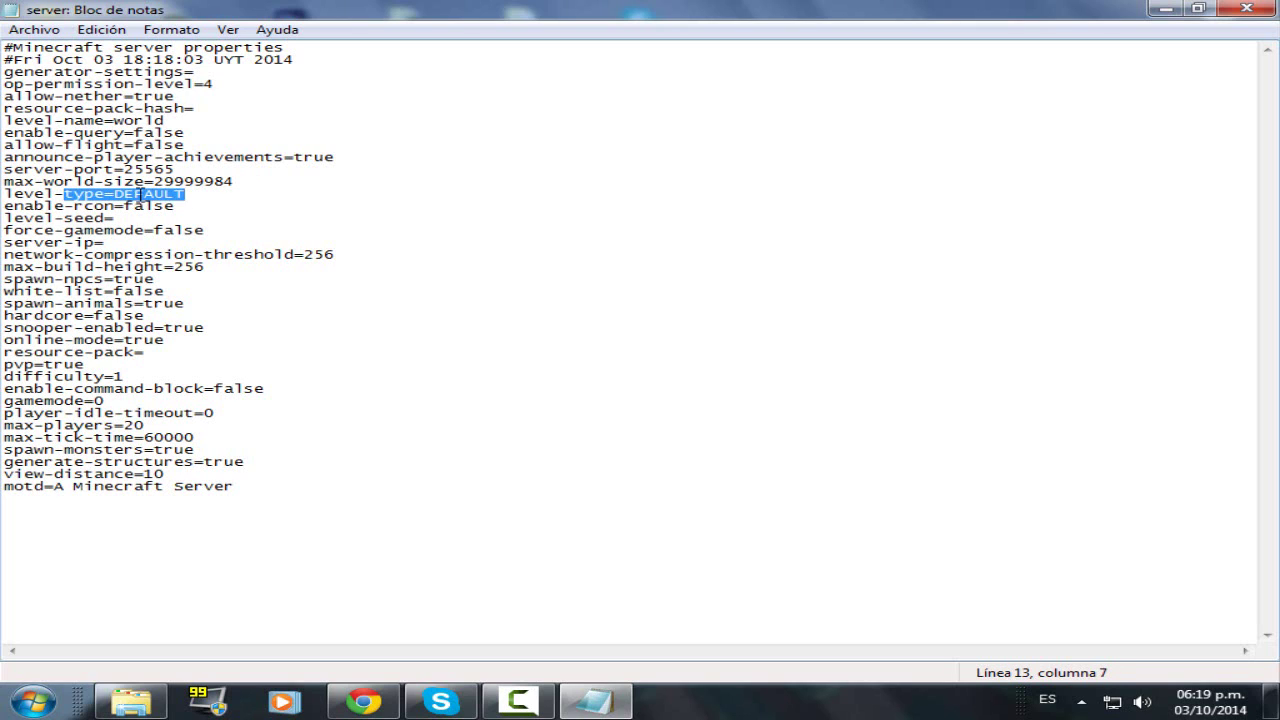
click(122, 194)
drag(217, 197, 207, 201)
click(180, 195)
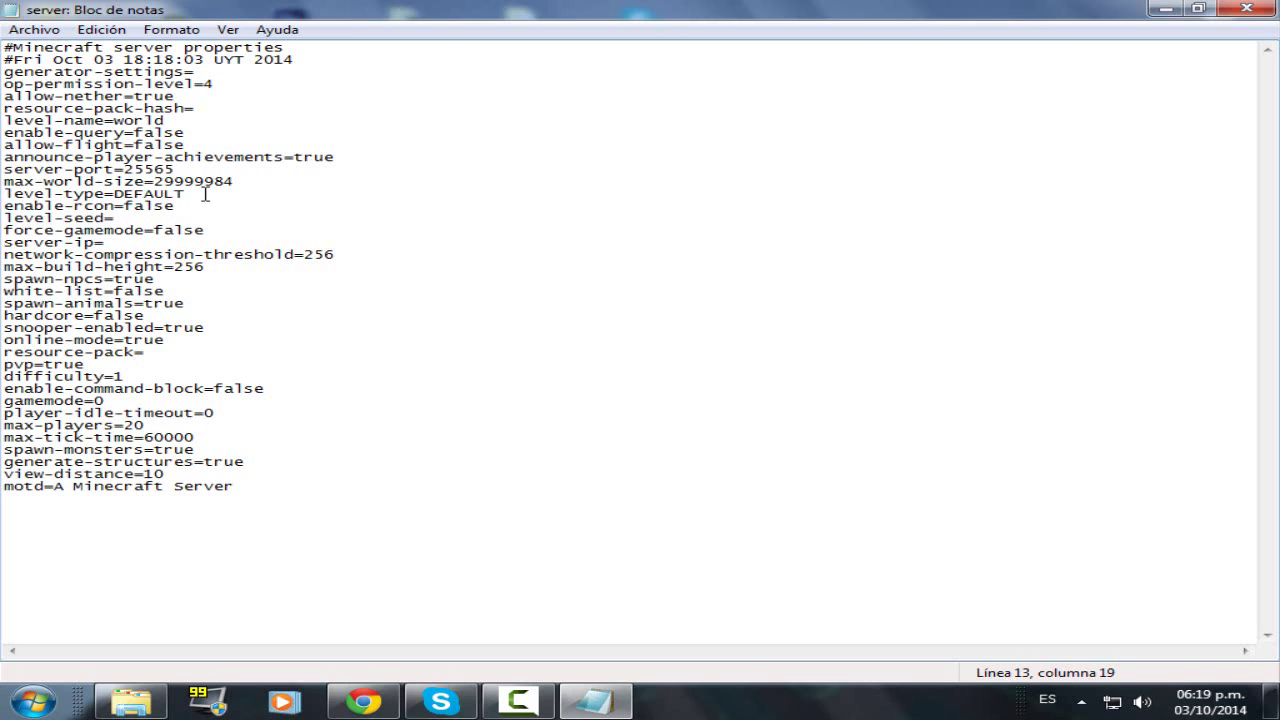
double_click(176, 193)
click(199, 196)
click(78, 207)
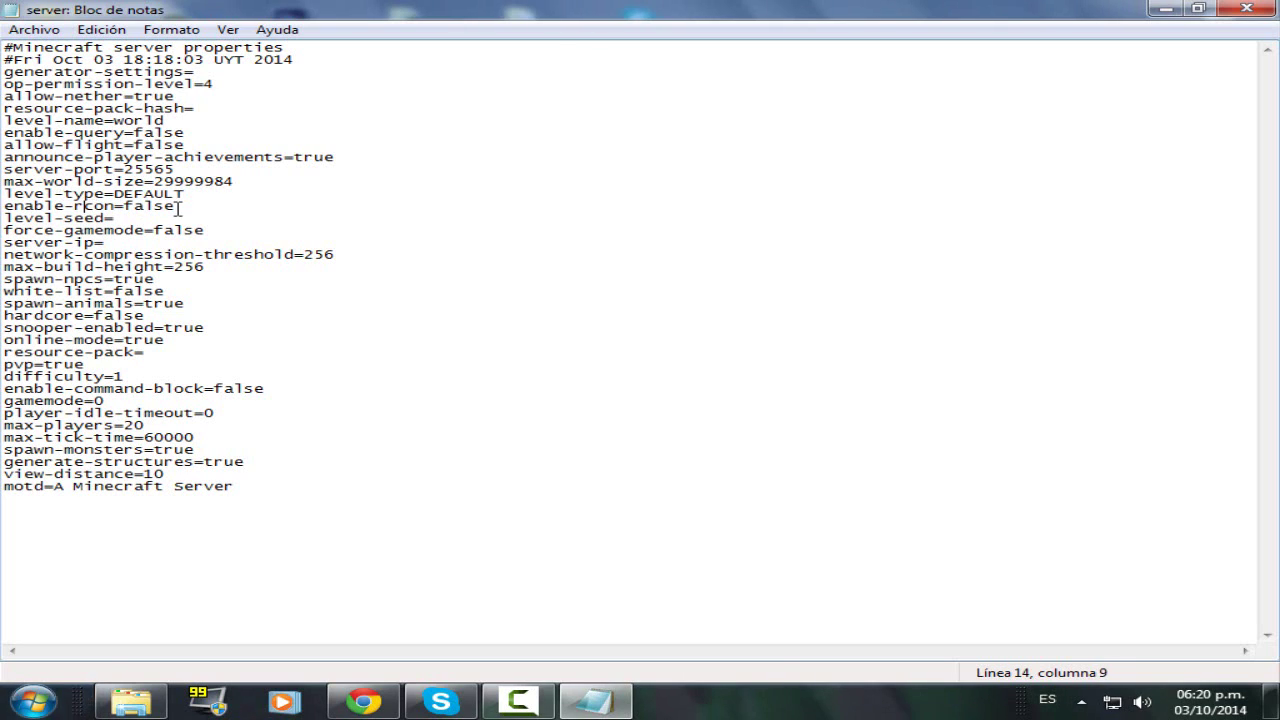
click(176, 206)
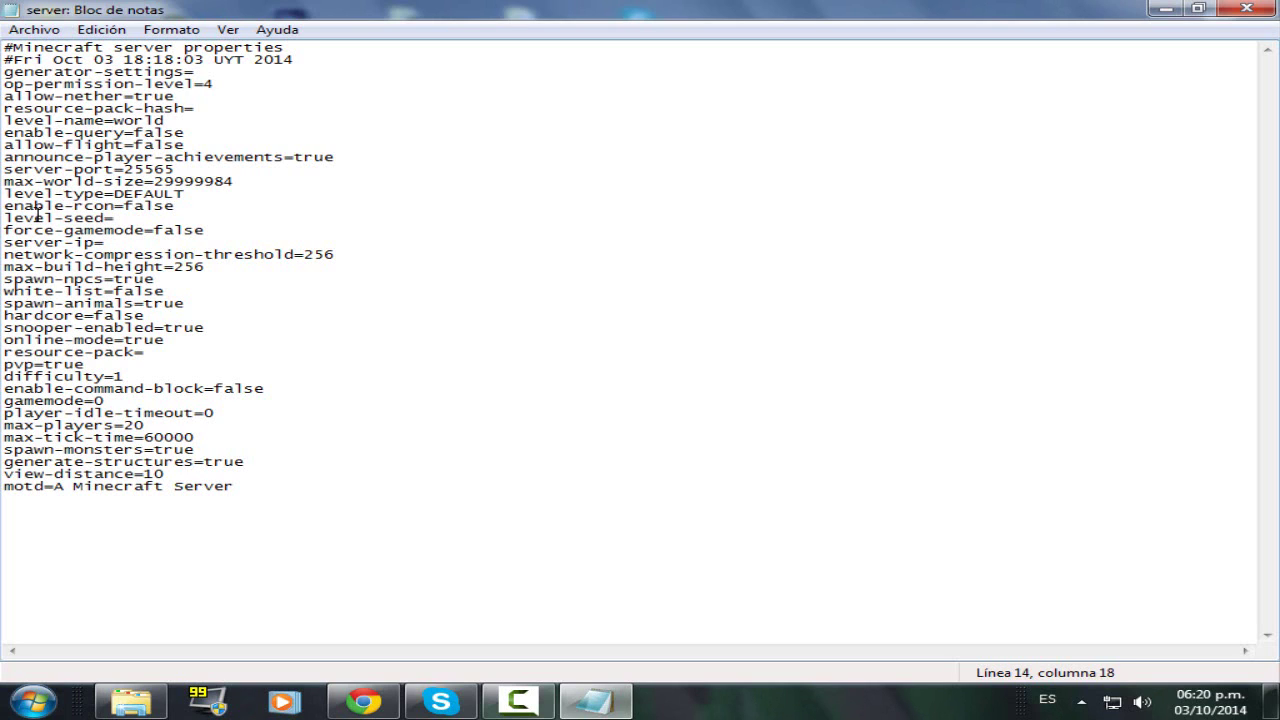
click(36, 217)
click(95, 207)
click(192, 206)
click(146, 206)
click(44, 218)
click(121, 218)
click(30, 233)
click(86, 230)
click(144, 230)
drag(150, 233, 205, 233)
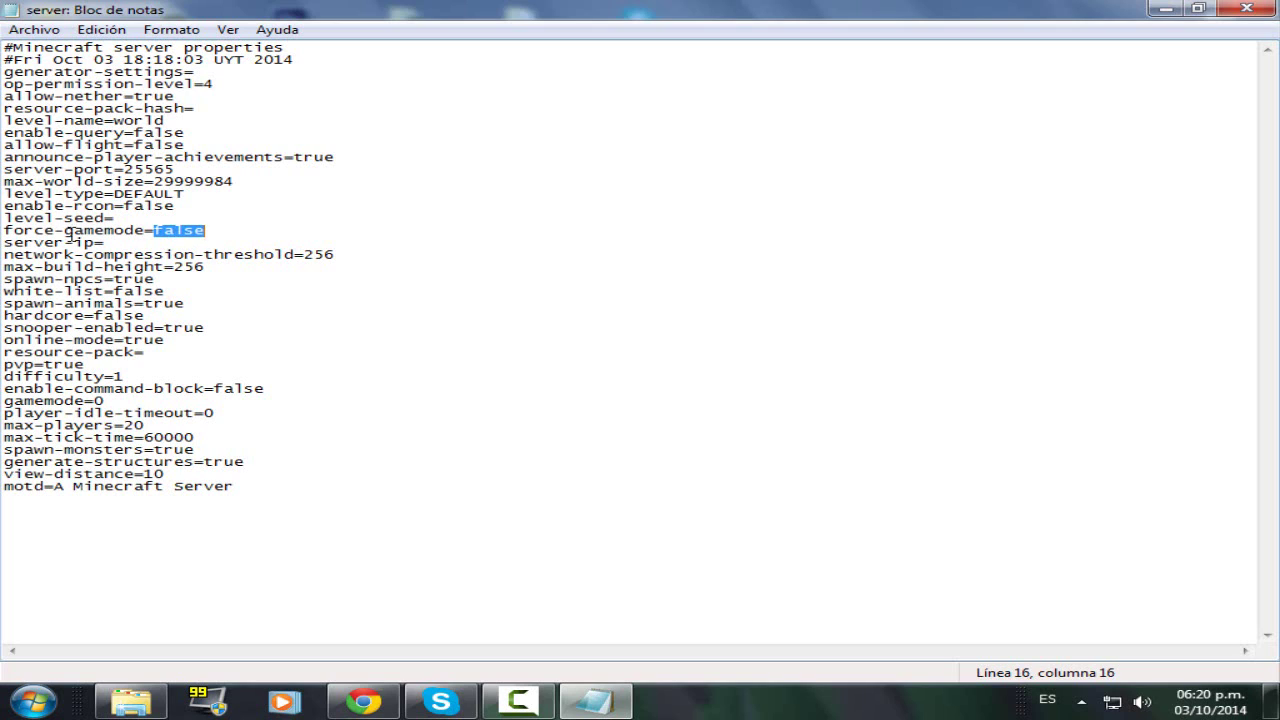
click(210, 233)
click(126, 230)
click(134, 243)
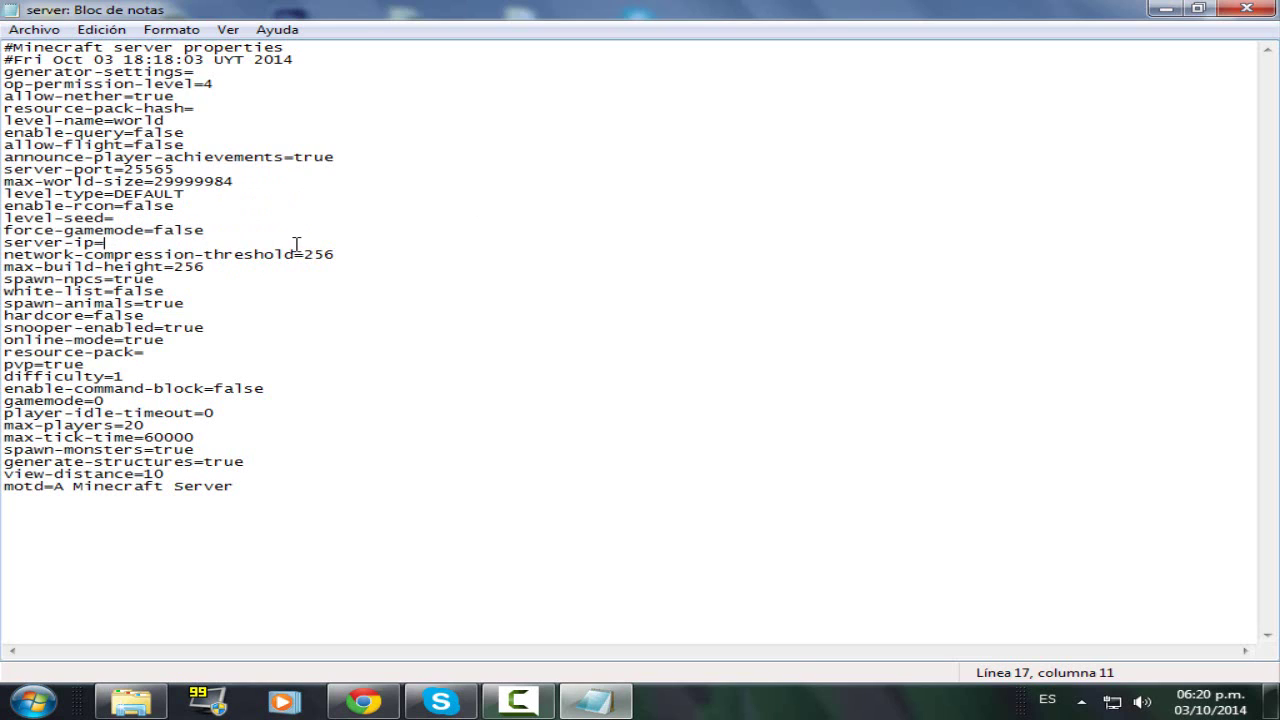
double_click(266, 240)
click(269, 245)
key(shift+Left)
key(shift+Left)
key(shift+Left)
key(Left)
key(End)
key(shift+Left)
key(shift+Left)
key(shift+Left)
click(111, 243)
key(shift+Left)
key(shift+Left)
key(shift+Left)
click(116, 243)
click(38, 256)
click(77, 254)
drag(87, 254, 275, 257)
click(286, 266)
click(344, 254)
click(124, 266)
click(64, 266)
click(134, 266)
key(shift+Left)
key(shift+Left)
drag(44, 266, 216, 266)
click(213, 266)
click(40, 292)
click(58, 290)
click(84, 280)
click(124, 280)
click(117, 280)
double_click(117, 280)
click(44, 292)
click(126, 291)
drag(173, 292, 117, 291)
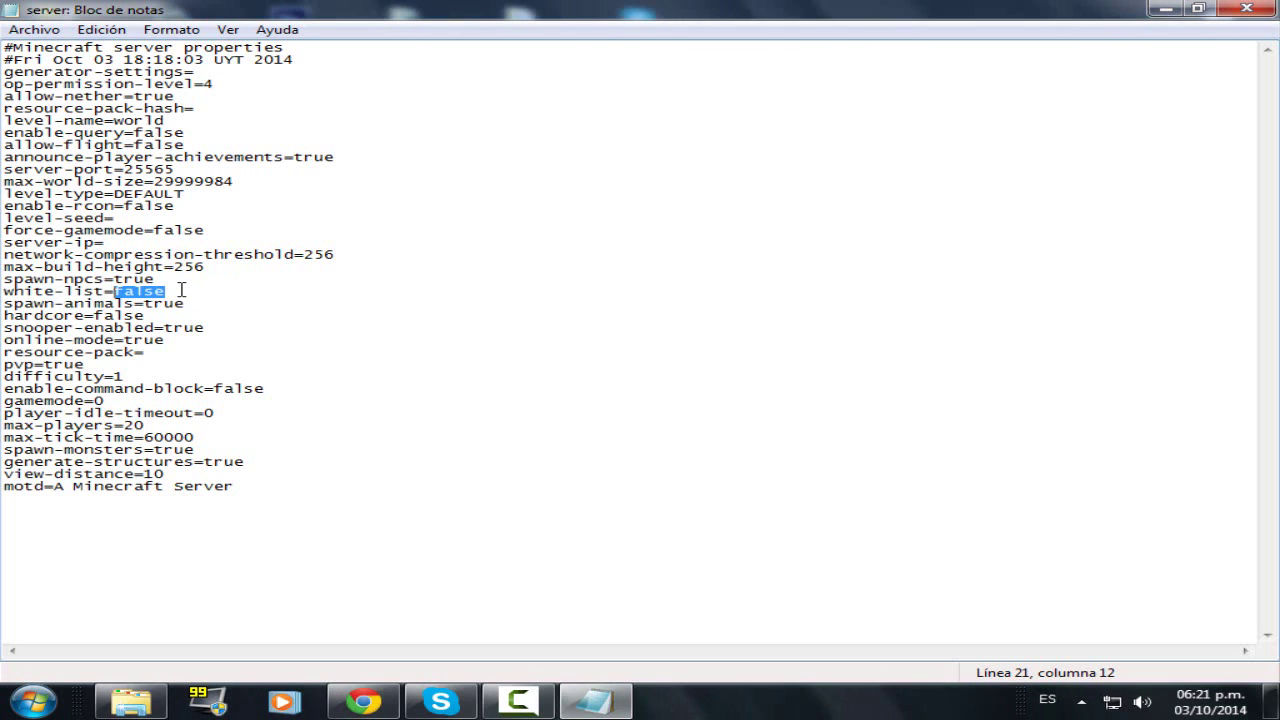
click(181, 290)
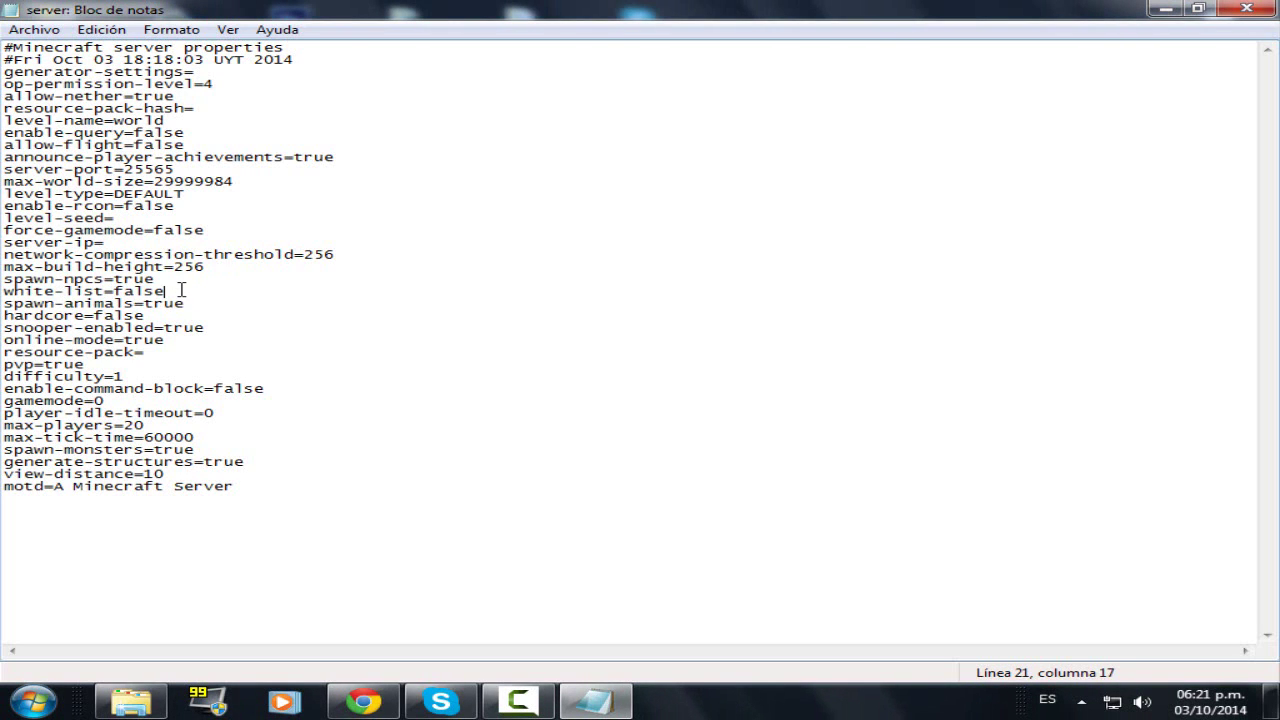
drag(173, 290, 124, 294)
click(185, 294)
click(42, 305)
click(64, 305)
click(115, 305)
click(186, 305)
drag(187, 305, 94, 316)
click(201, 308)
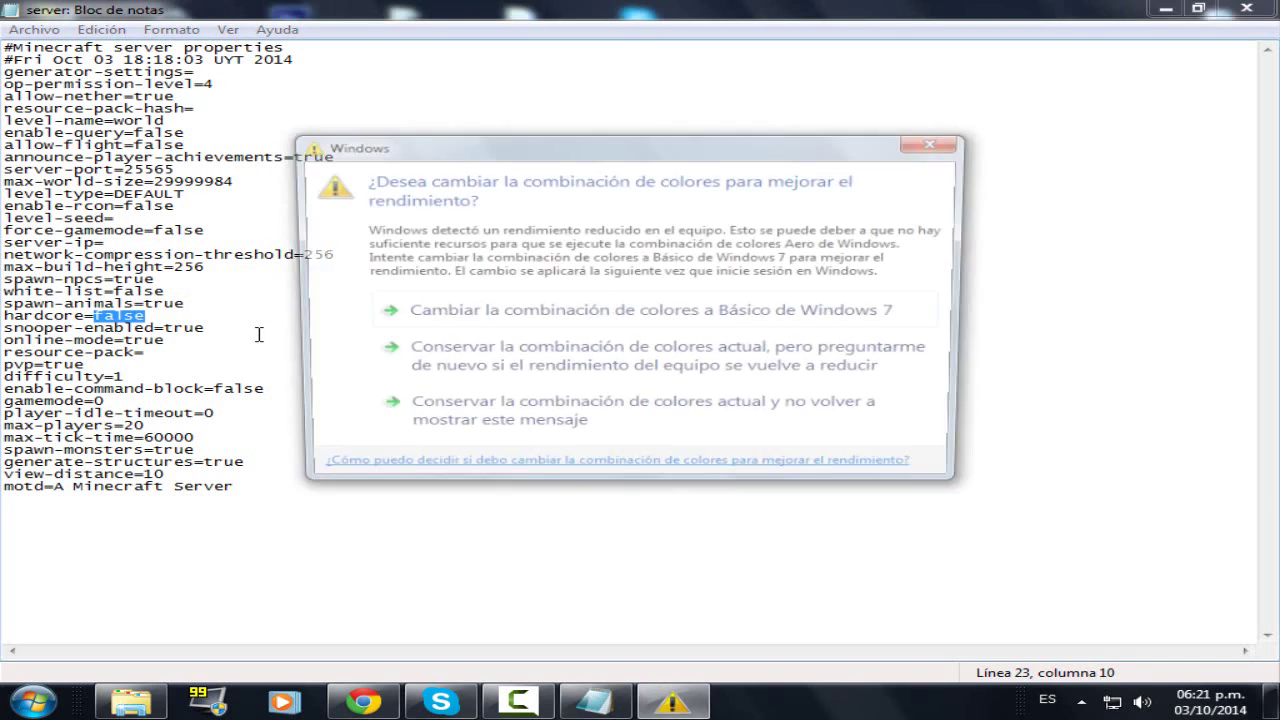
click(925, 150)
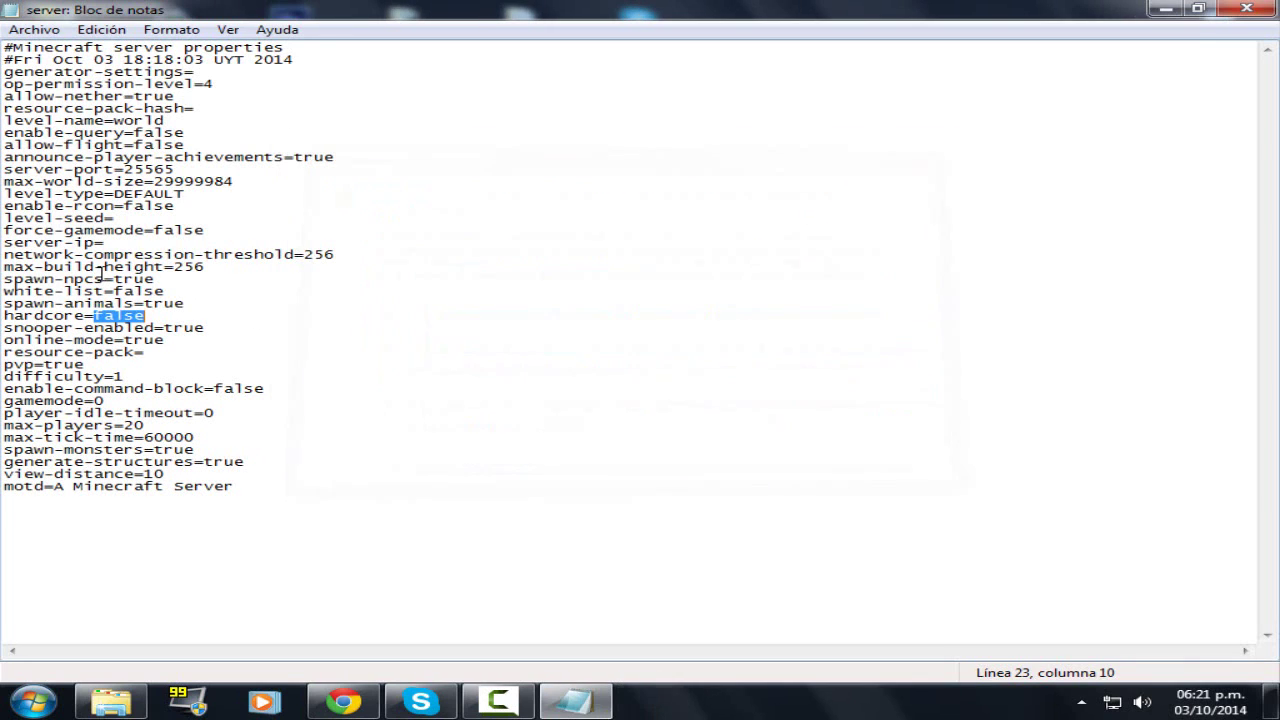
click(151, 314)
double_click(133, 318)
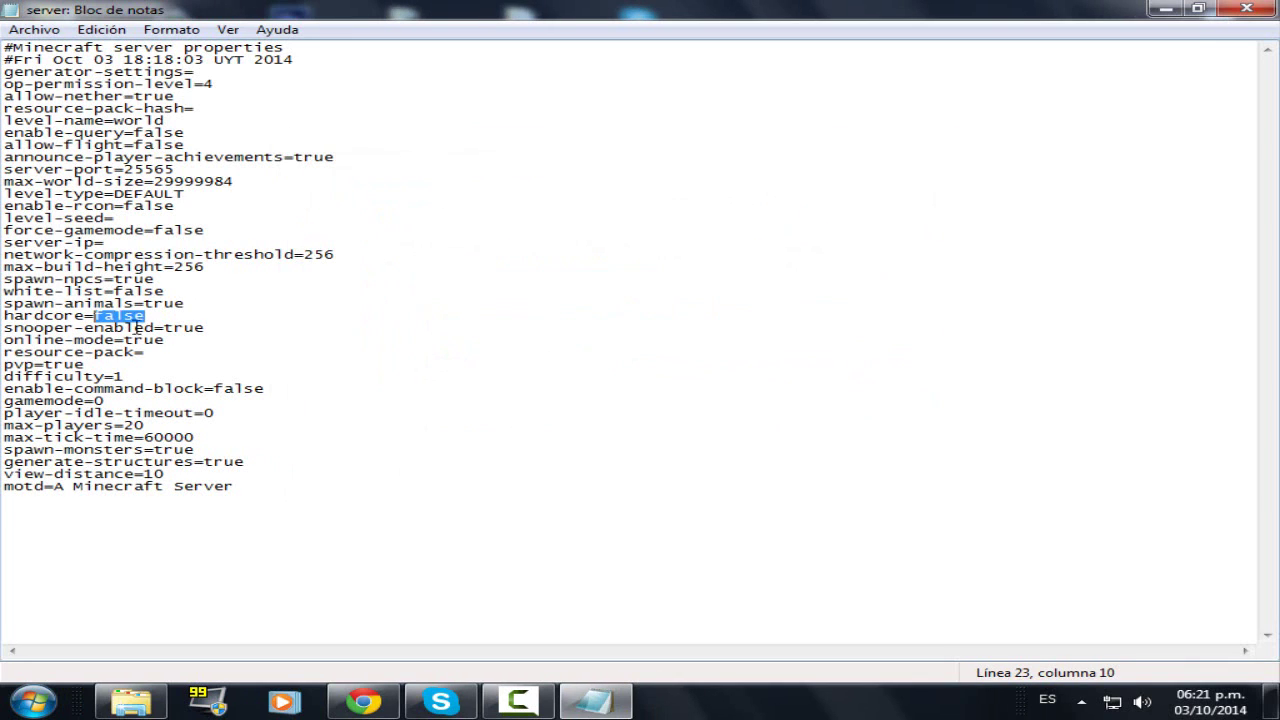
click(157, 330)
click(30, 328)
click(123, 318)
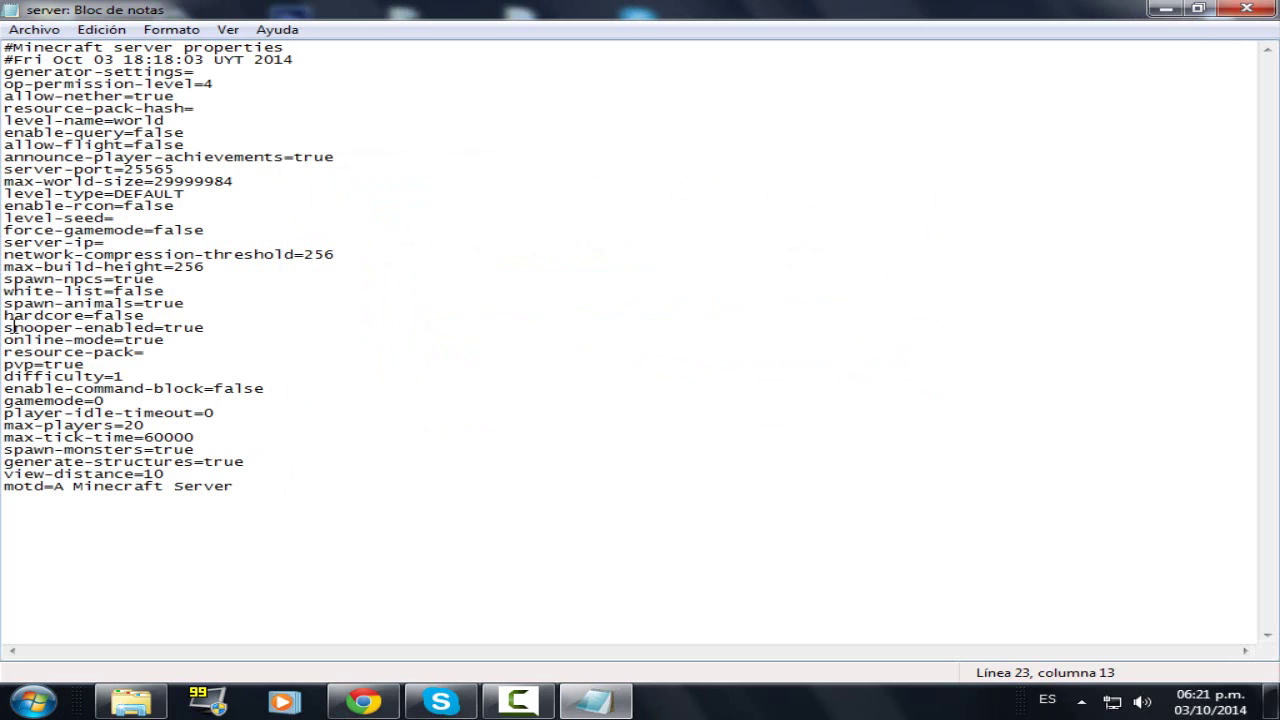
click(16, 329)
click(66, 330)
drag(166, 340, 4, 352)
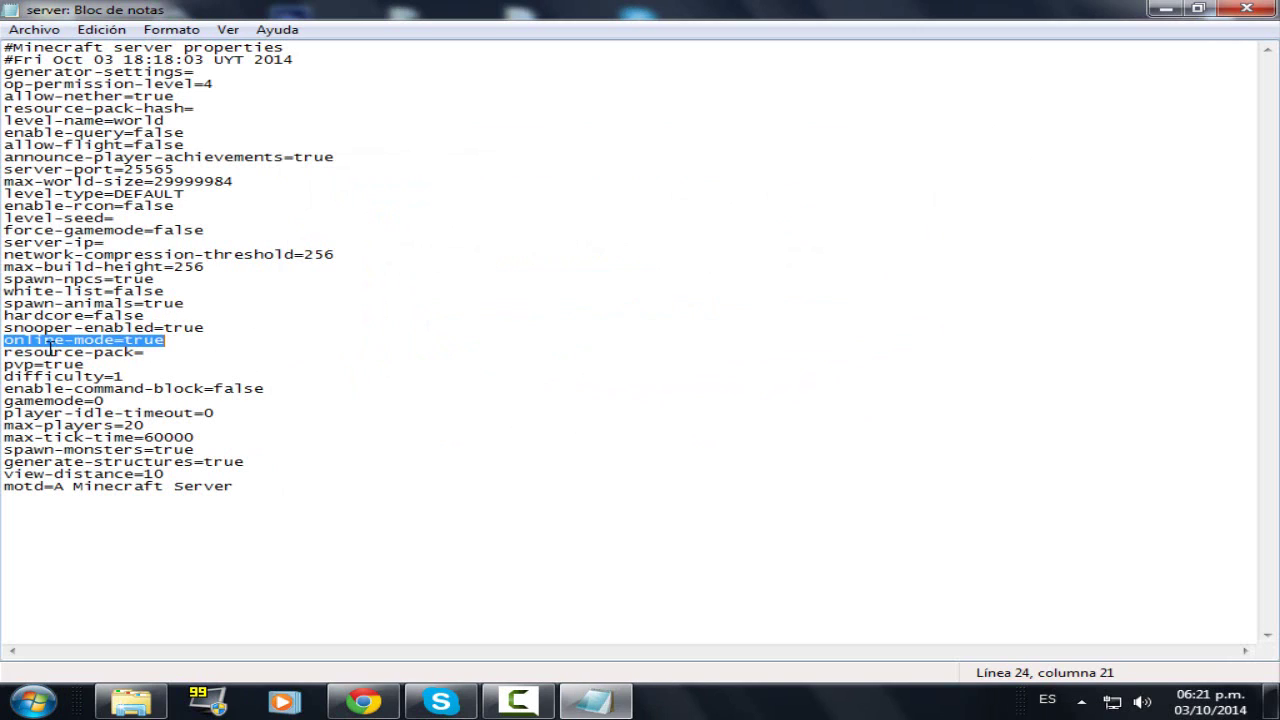
click(46, 341)
mouse_move(168, 340)
mouse_down()
mouse_move(128, 340)
mouse_move(154, 328)
mouse_move(44, 340)
mouse_move(124, 328)
mouse_move(118, 338)
mouse_move(182, 341)
mouse_up()
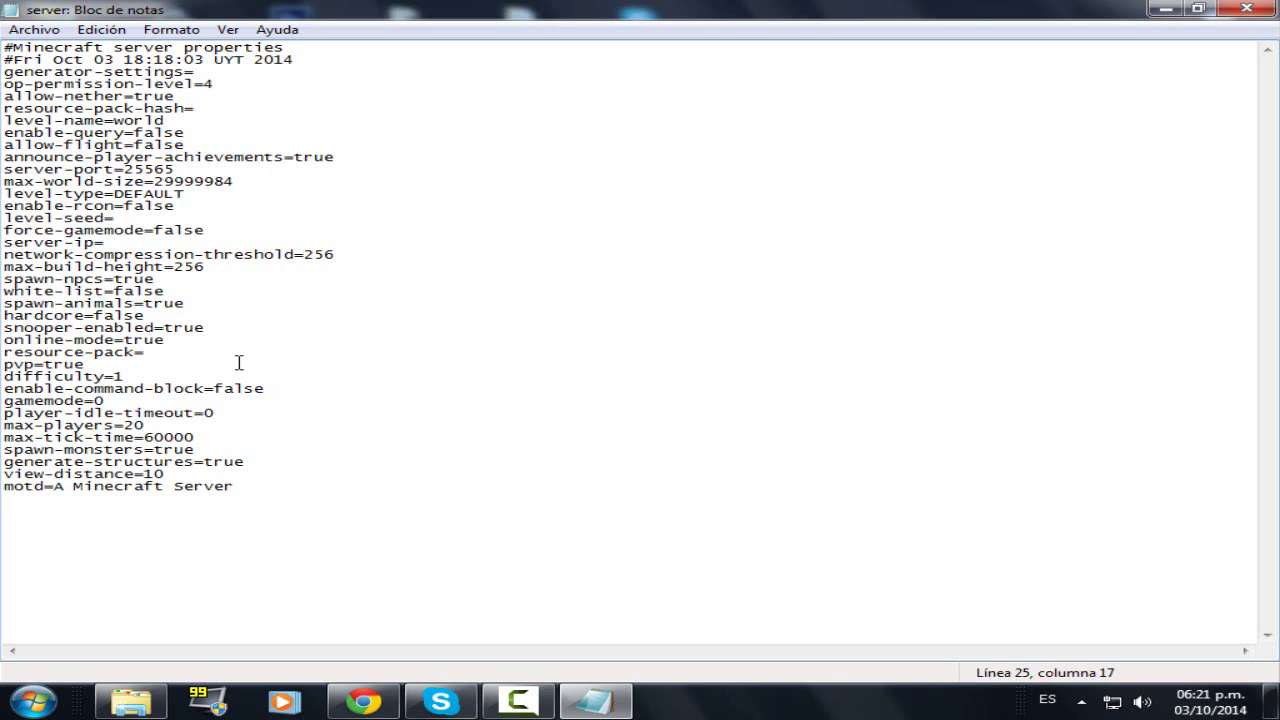
- Set online-mode to false in server.properties
key(BackSpace)
key(BackSpace)
key(BackSpace)
text(false)
drag(184, 349, 148, 341)
text(true)
key(BackSpace)
key(BackSpace)
key(BackSpace)
text(rue)
key(BackSpace)
key(BackSpace)
key(BackSpace)
text(galse)
key(BackSpace)
key(BackSpace)
key(BackSpace)
text(false)
drag(136, 341, 228, 347)
click(187, 341)
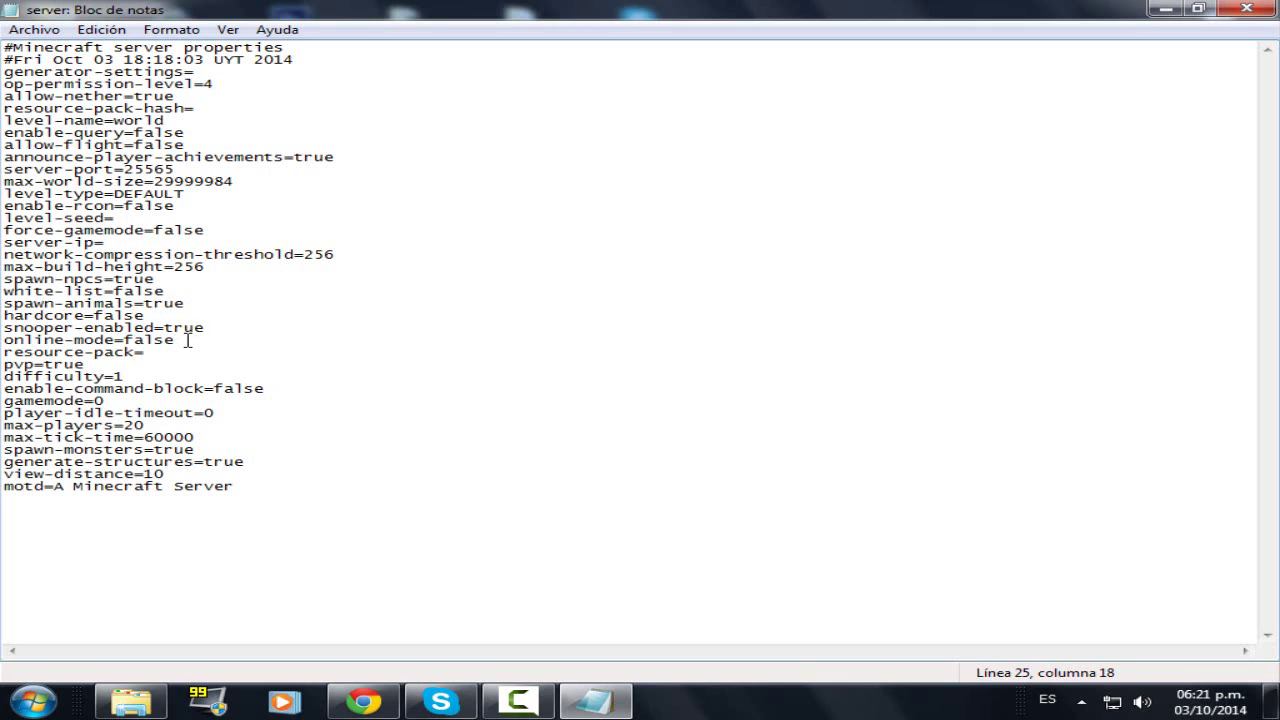
- Look over the resource-pack and pvp=true settings and move to the difficulty=1 line
click(67, 352)
drag(134, 352, 64, 352)
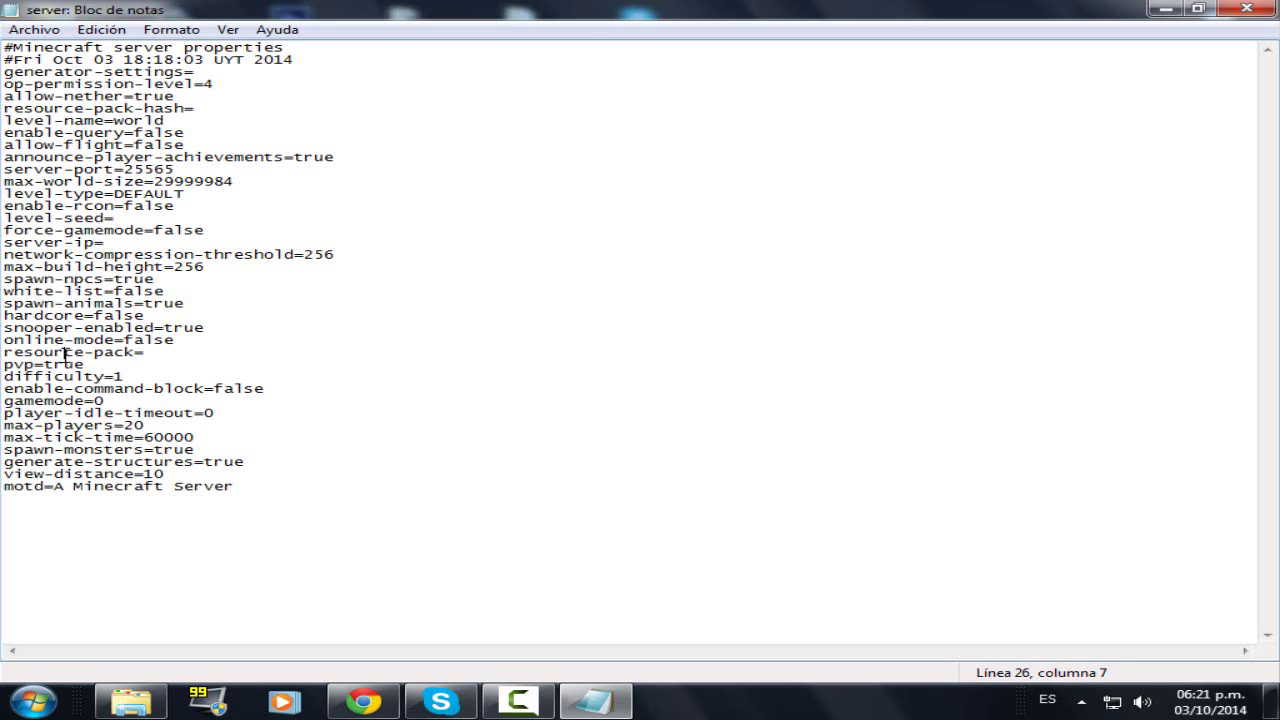
click(146, 352)
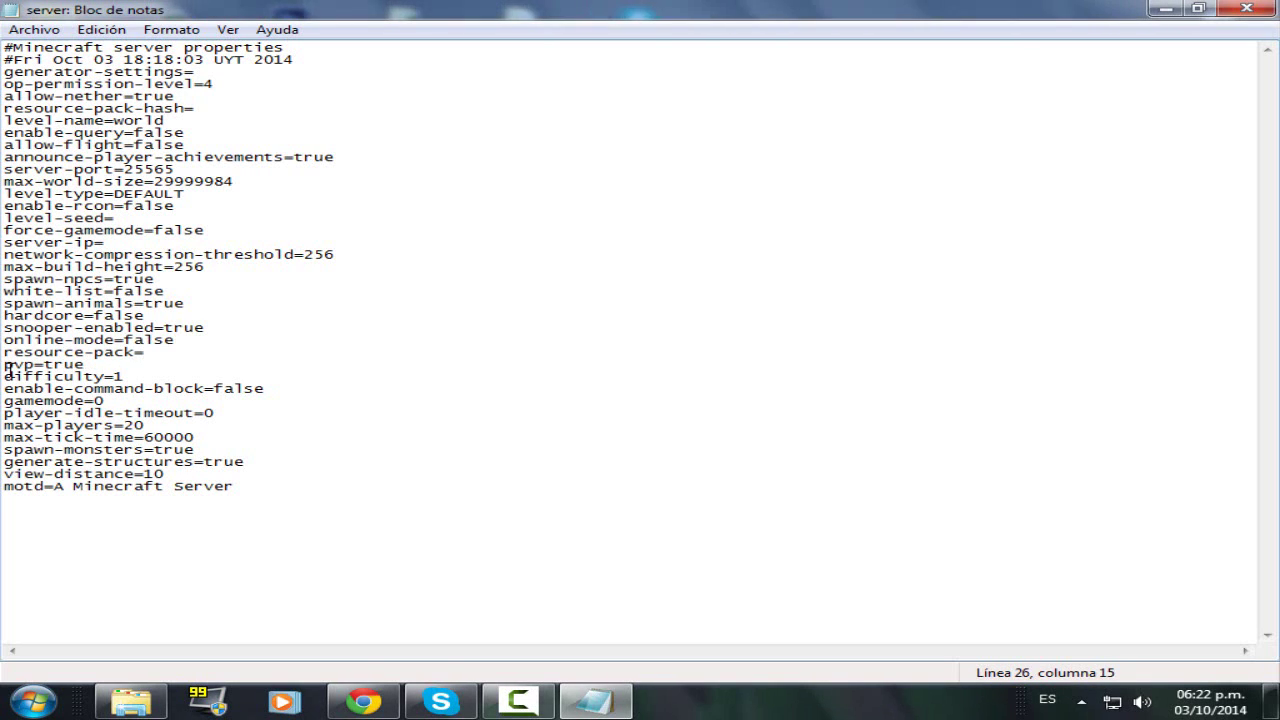
click(12, 366)
key(Right)
key(Right)
key(Right)
key(Right)
key(Right)
key(Right)
key(Right)
shift+click(26, 376)
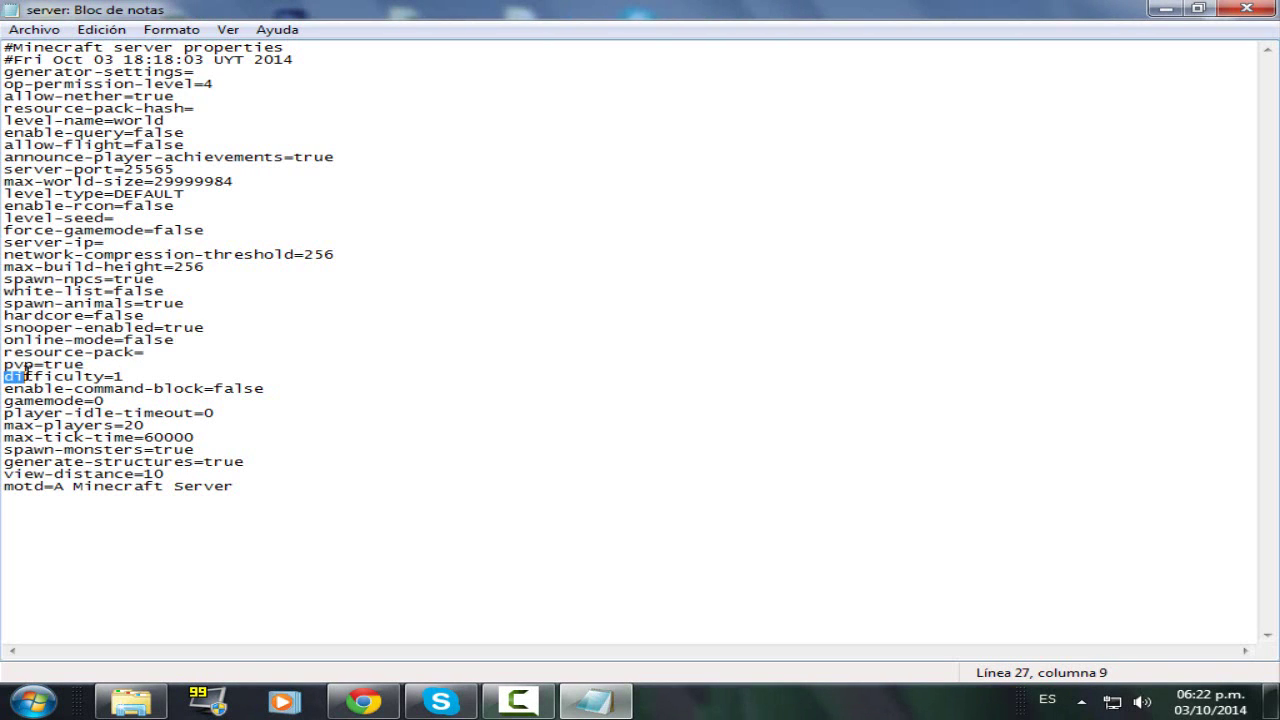
shift+click(42, 366)
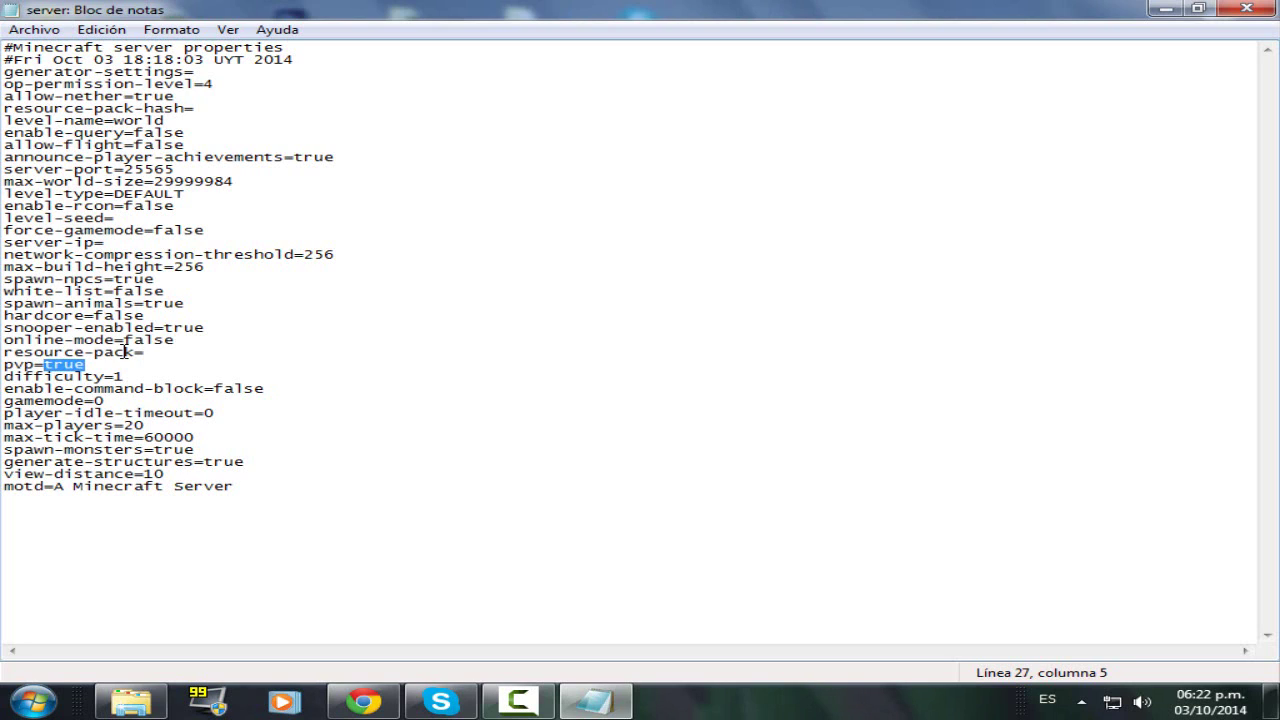
click(182, 362)
click(56, 363)
click(24, 363)
drag(8, 364, 34, 365)
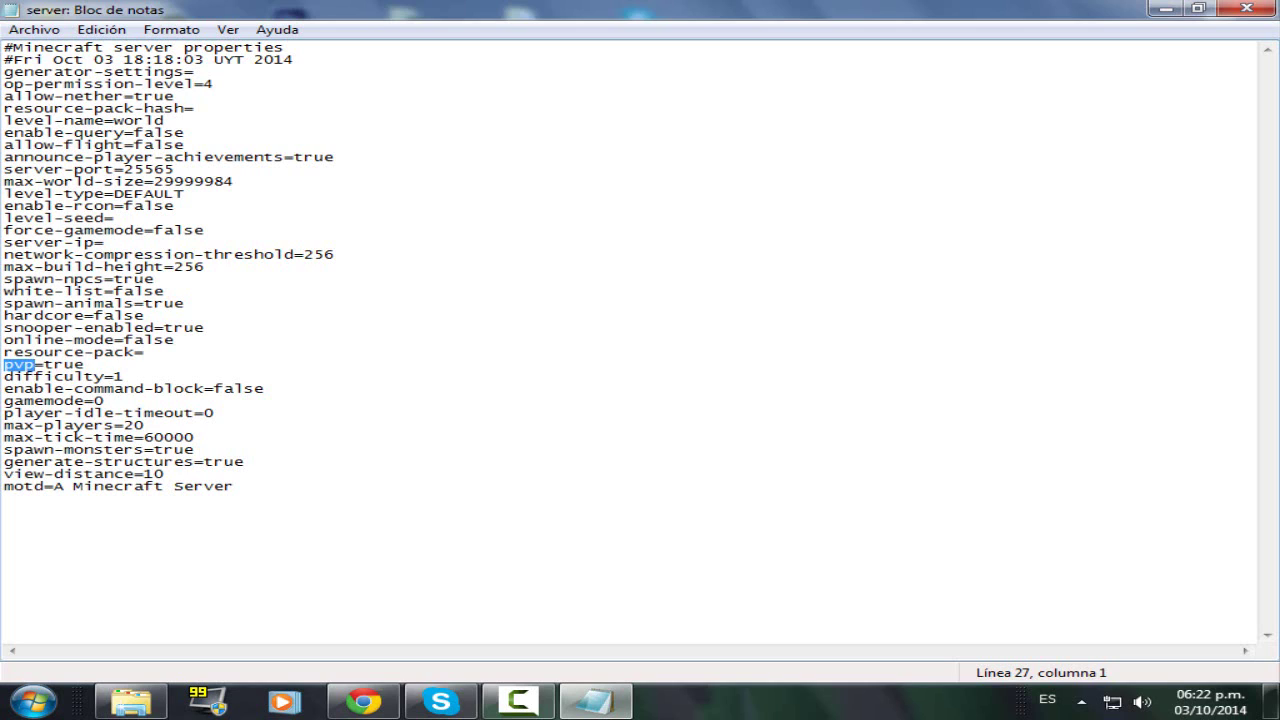
click(71, 389)
key(Up)
click(128, 377)
- Inspect the enable-command-block=false line and move to the gamemode line
click(113, 390)
drag(143, 390, 214, 390)
click(295, 391)
double_click(262, 390)
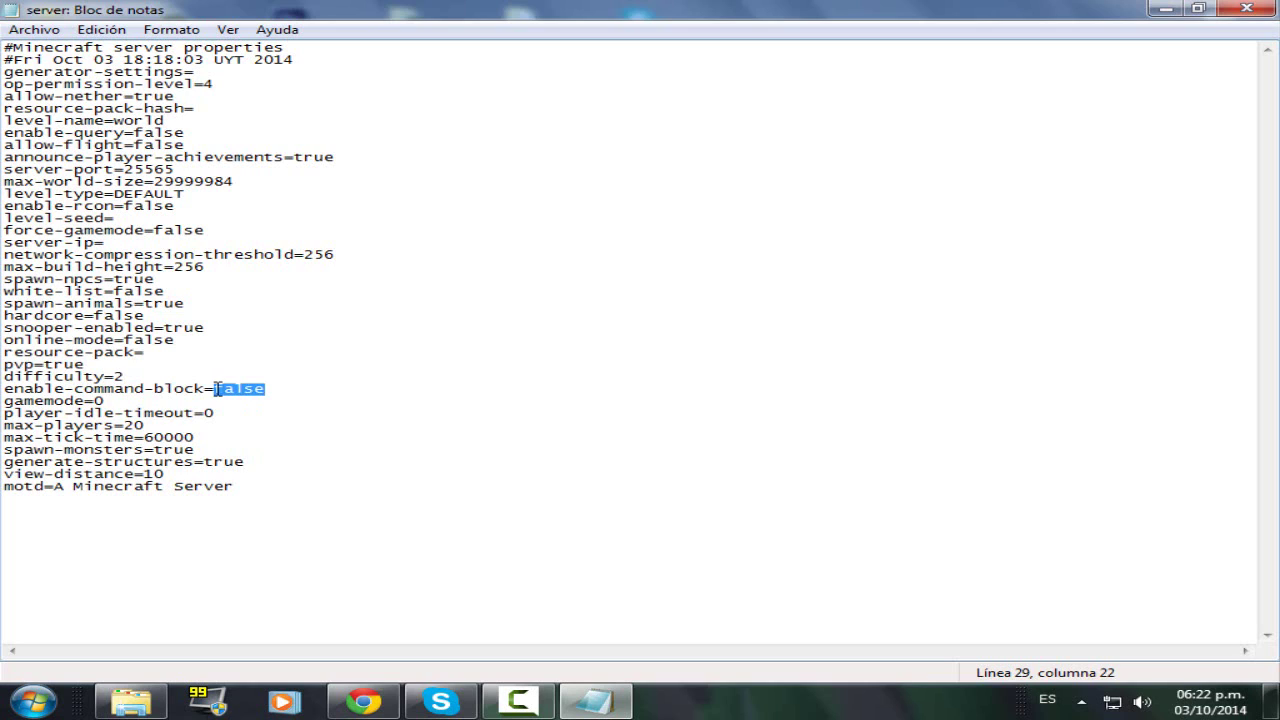
click(146, 392)
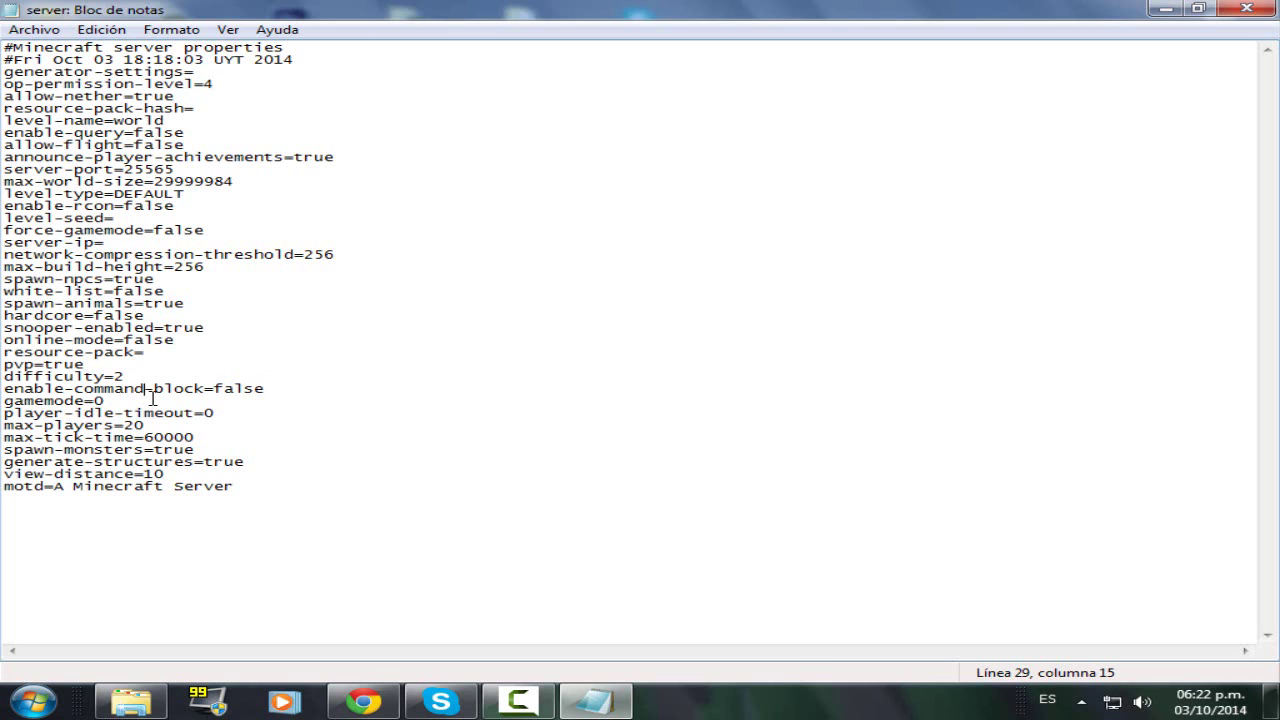
click(134, 404)
- Keep gamemode at 0 and look over the player-idle-timeout line
key(BackSpace)
text(23)
key(BackSpace)
text(0)
drag(108, 401, 174, 413)
click(52, 410)
click(213, 413)
- Change max-players from 20 to 1
mouse_move(13, 428)
mouse_down()
mouse_move(123, 428)
mouse_move(3, 425)
mouse_up()
click(113, 428)
click(166, 425)
drag(150, 425, 179, 425)
key(BackSpace)
key(BackSpace)
text(2)
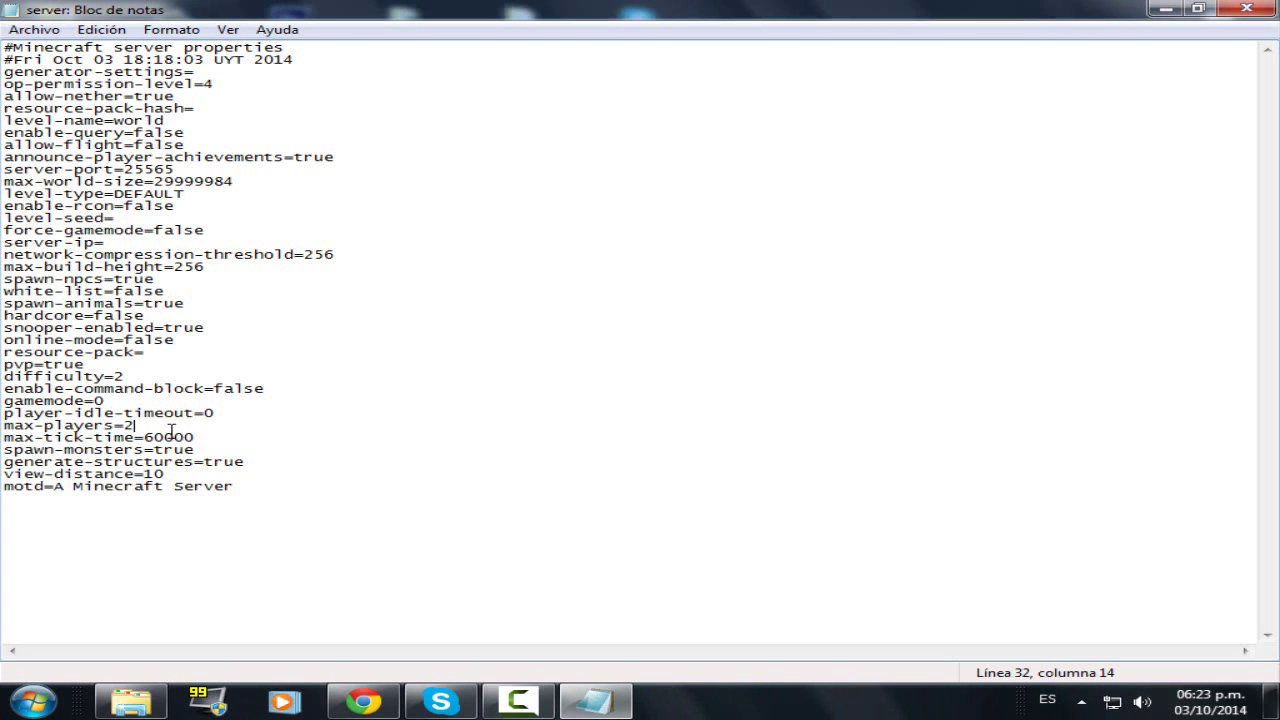
key(BackSpace)
text(3)
key(BackSpace)
text(10)
key(BackSpace)
click(152, 437)
click(176, 414)
click(190, 429)
text(2)
drag(137, 425, 124, 425)
click(133, 426)
- Review the max-tick-time, spawn-monsters and generate-structures settings down to view-distance
drag(46, 440, 136, 426)
click(202, 443)
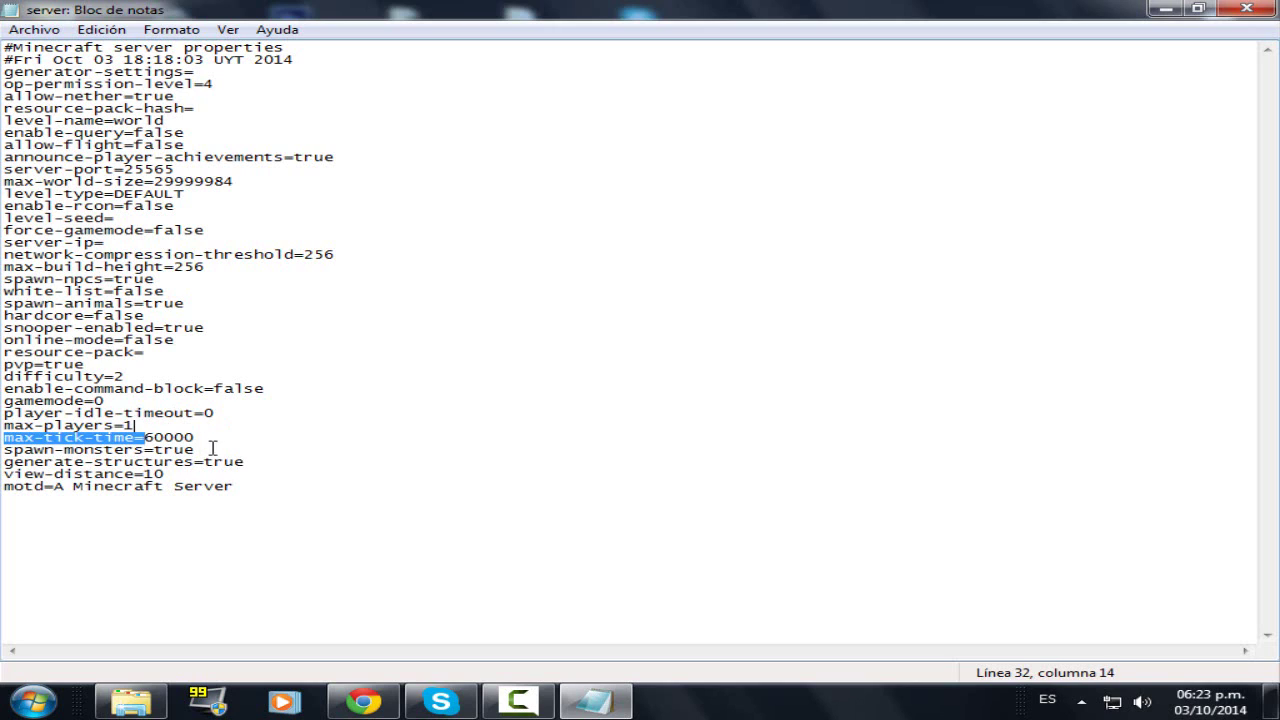
click(205, 438)
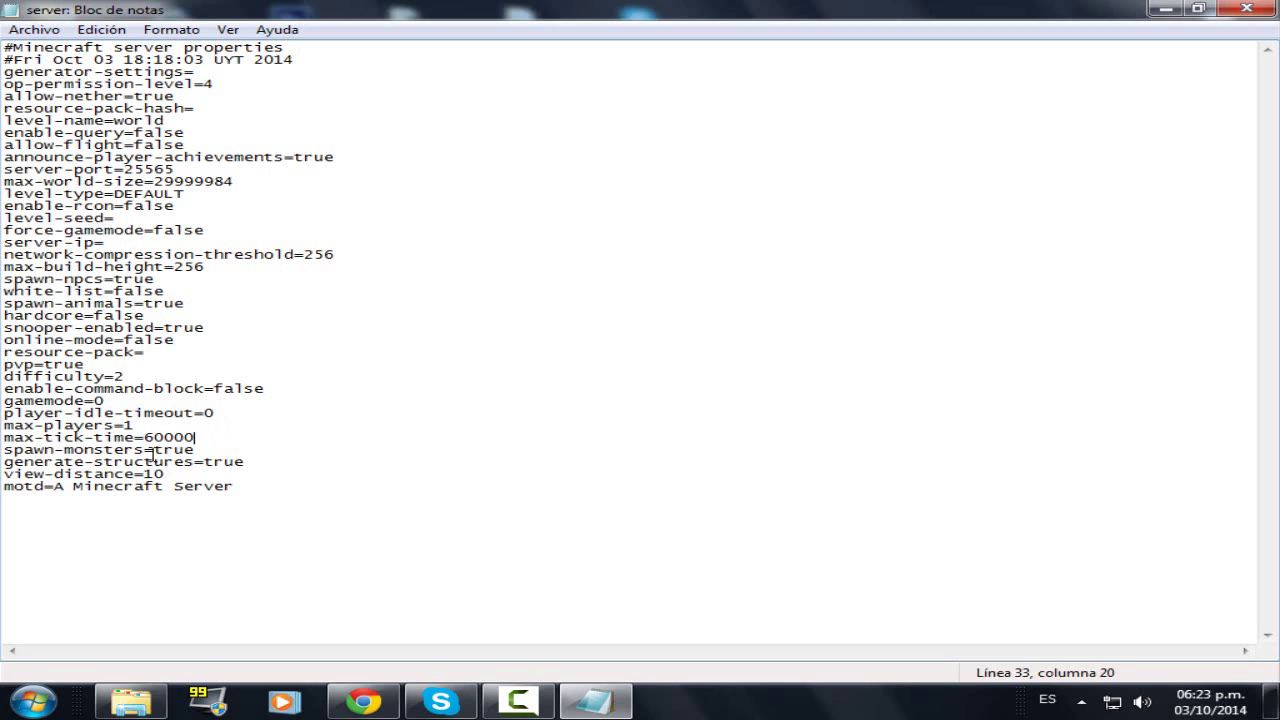
click(206, 452)
drag(150, 452, 207, 452)
click(206, 452)
drag(24, 462, 188, 486)
click(200, 471)
mouse_move(196, 478)
mouse_down()
mouse_move(3, 478)
mouse_move(202, 477)
mouse_up()
- Try view-distance 8, then restore it to 10 and check the motd 'A Minecraft Server'
drag(165, 478, 136, 477)
text(10)
click(229, 472)
key(BackSpace)
text(8)
click(239, 486)
shift+click(62, 486)
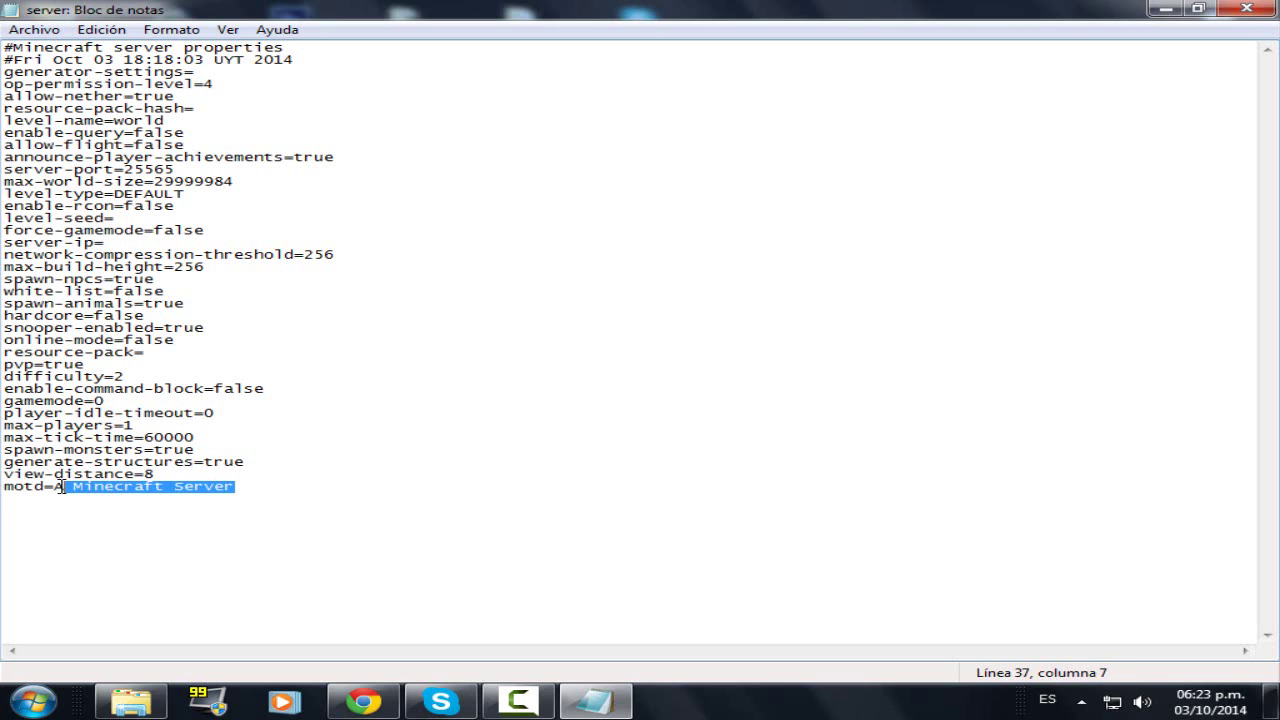
click(161, 474)
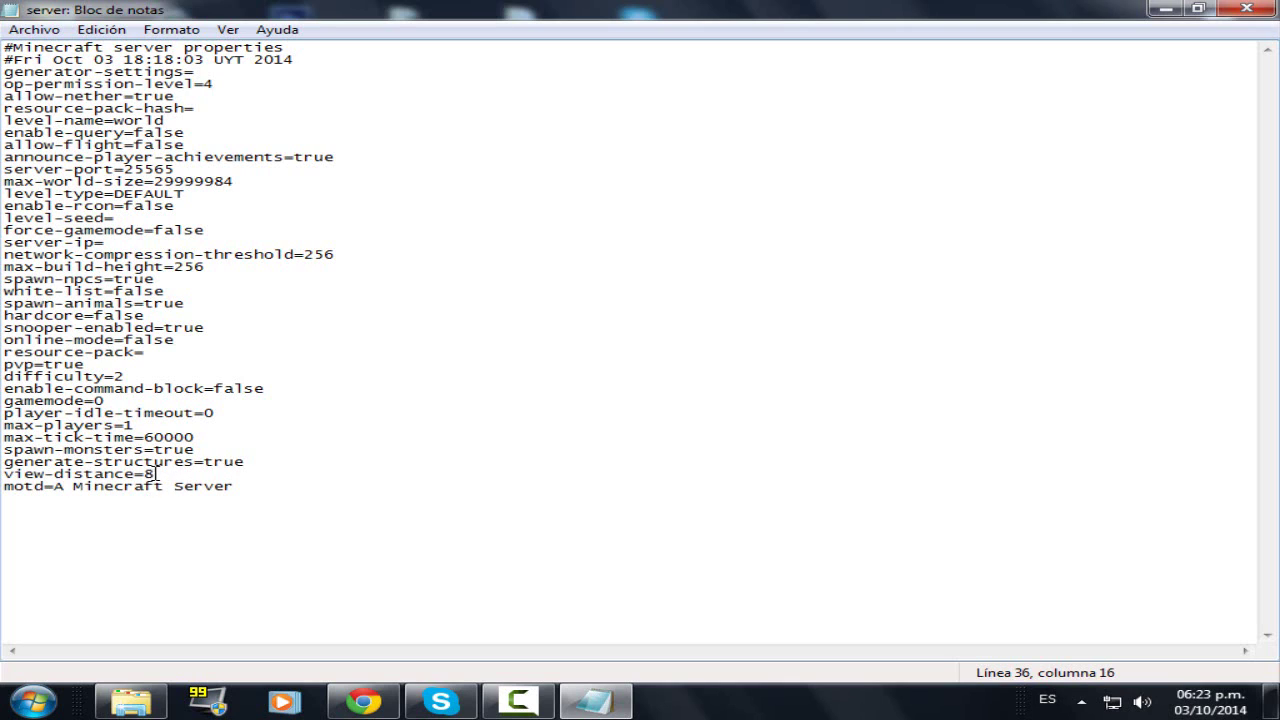
drag(156, 474, 146, 474)
click(164, 474)
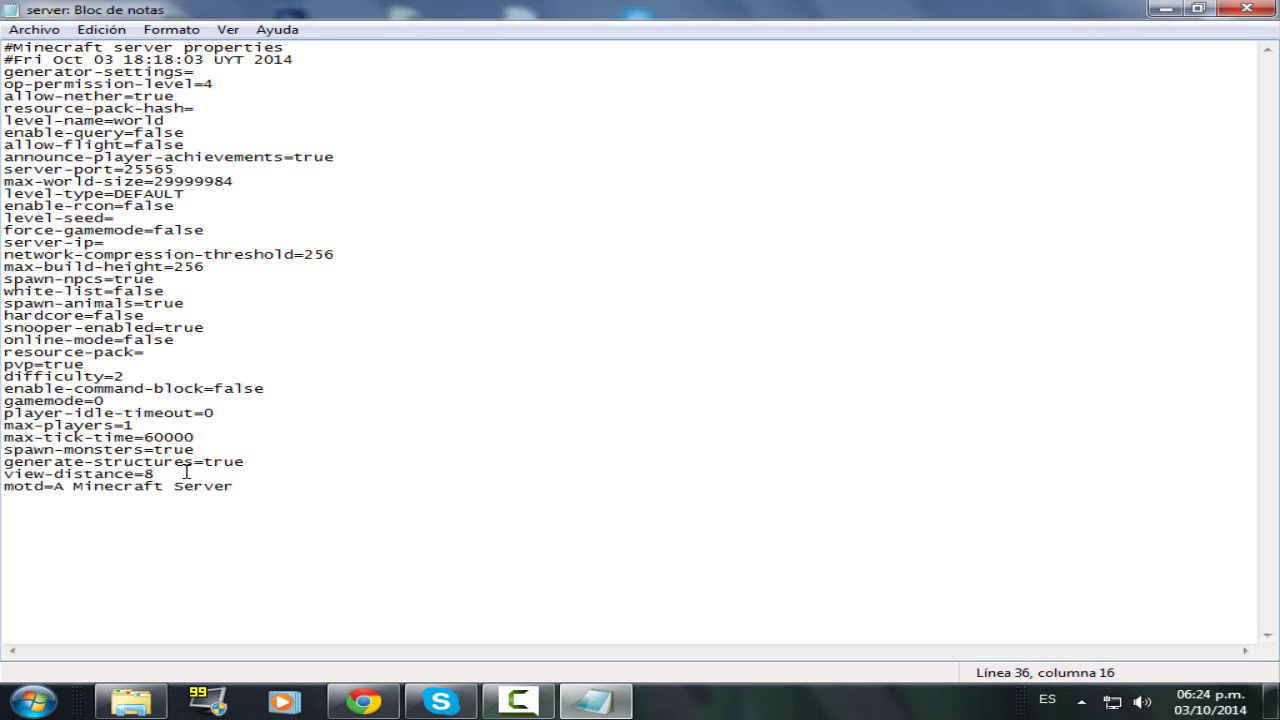
text(10)
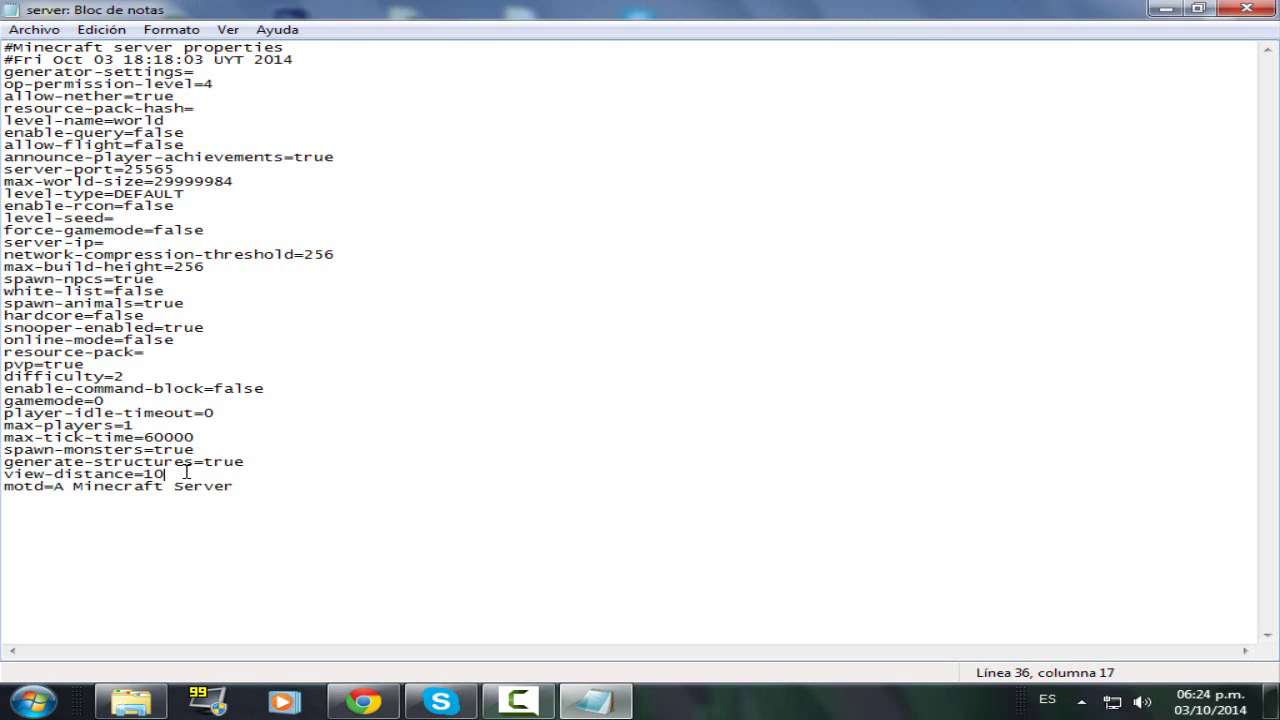
mouse_move(262, 488)
mouse_down()
mouse_move(50, 484)
mouse_move(242, 488)
mouse_up()
click(12, 488)
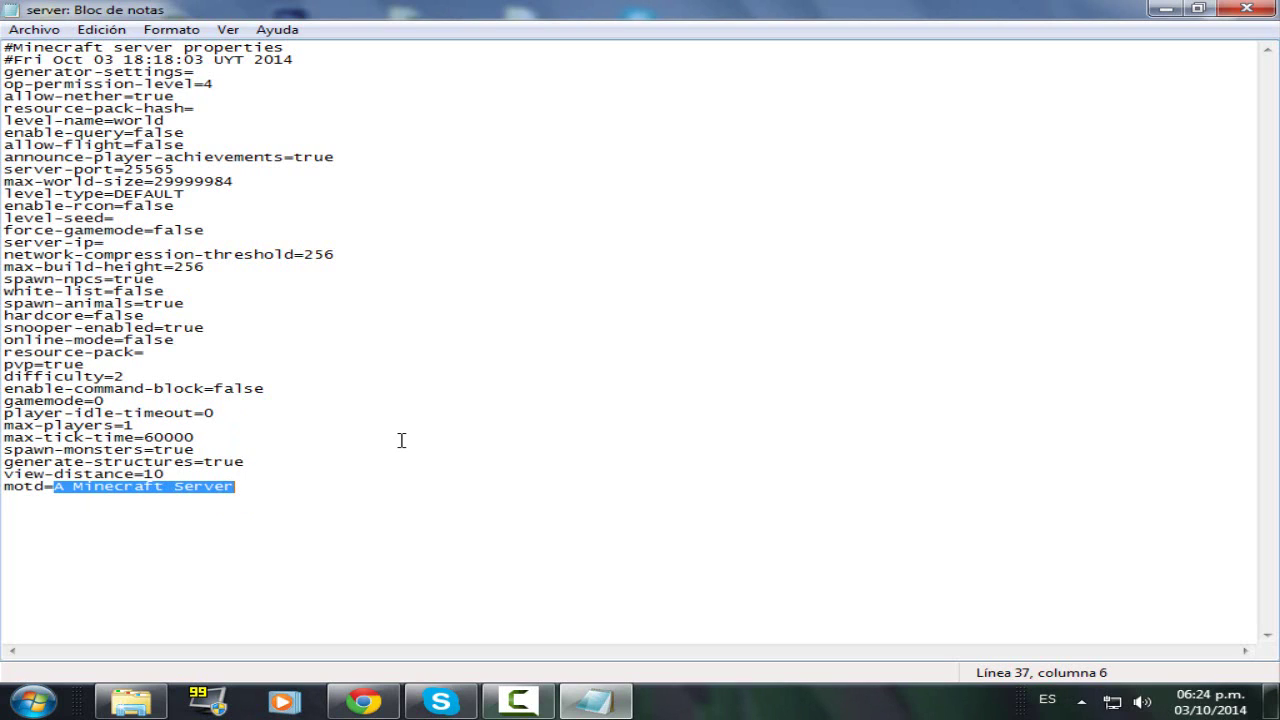
- Replace the motd value with 'Survival', trimming extra typed words
text(Surv)
key(BackSpace)
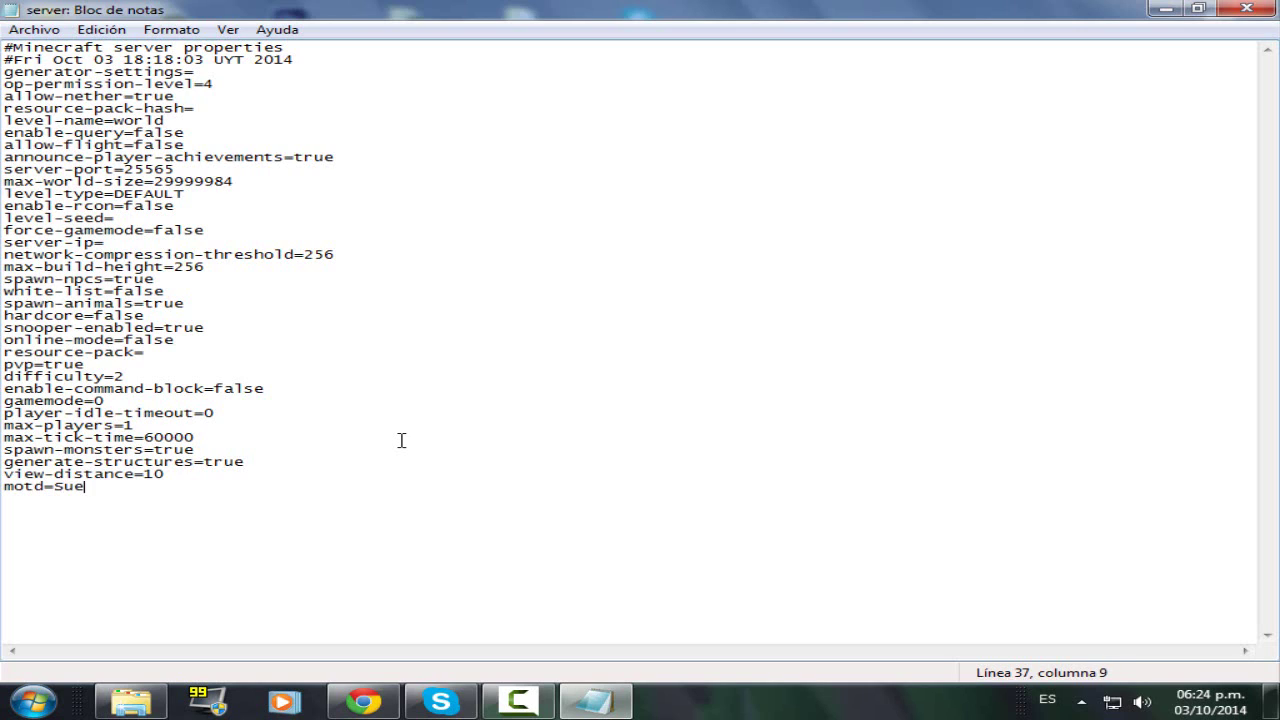
text(vival con mi amigo)
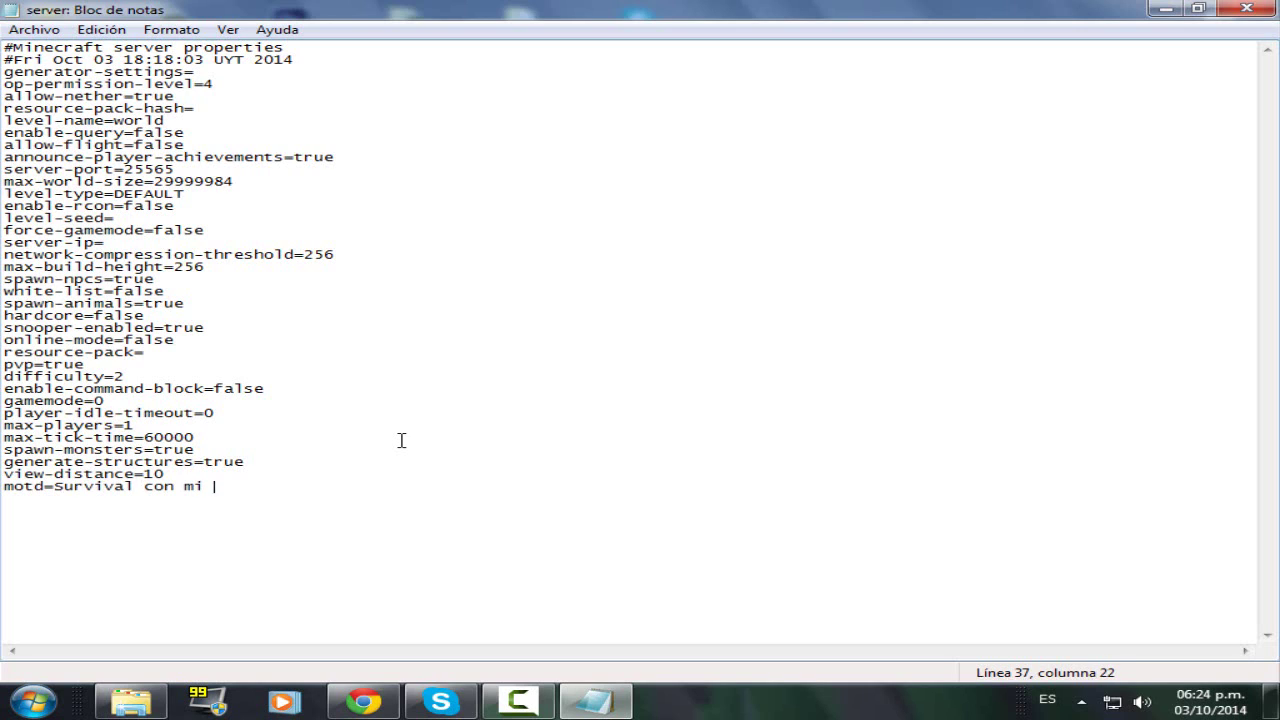
key(BackSpace)
key(BackSpace)
key(BackSpace)
key(BackSpace)
key(BackSpace)
key(BackSpace)
key(BackSpace)
key(BackSpace)
key(BackSpace)
key(BackSpace)
key(BackSpace)
key(BackSpace)
text(con miguel)
key(BackSpace)
key(BackSpace)
key(BackSpace)
key(BackSpace)
key(BackSpace)
key(BackSpace)
key(BackSpace)
key(BackSpace)
key(BackSpace)
key(BackSpace)
key(BackSpace)
- Look over the server-ip line and the last settings in server.properties
click(238, 245)
click(91, 498)
drag(114, 486, 114, 474)
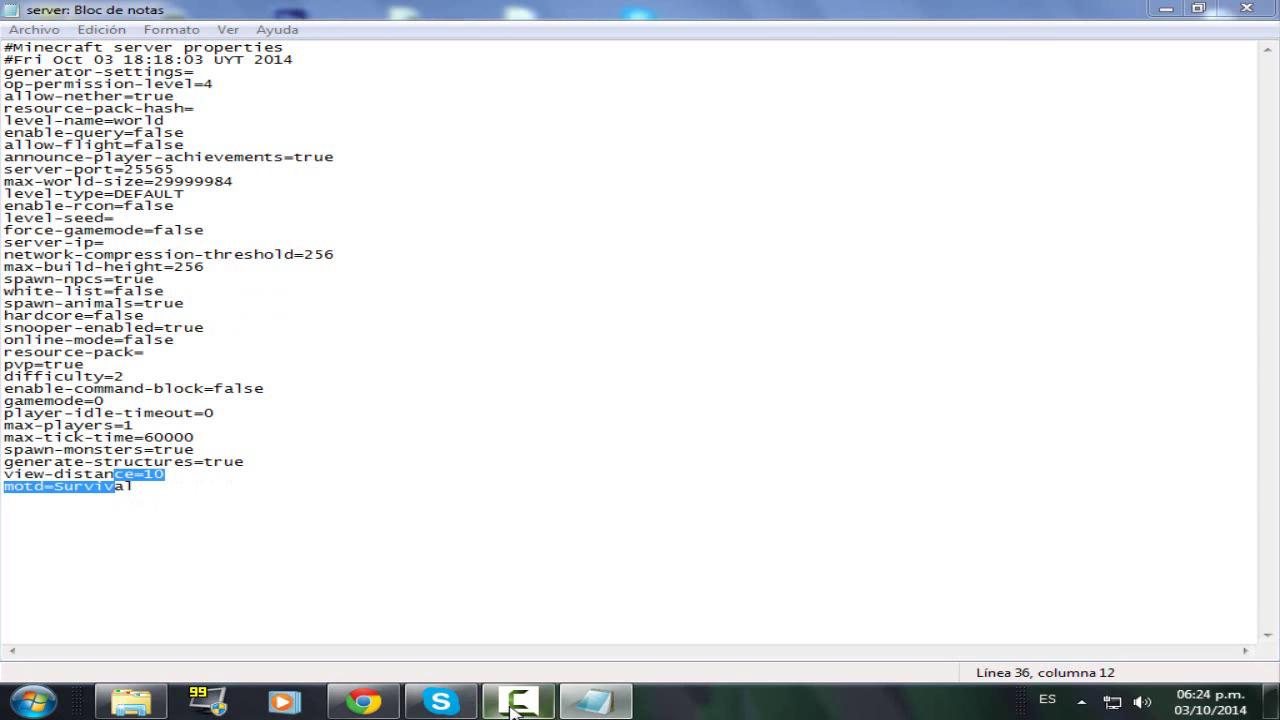
click(513, 708)
click(513, 708)
click(137, 490)
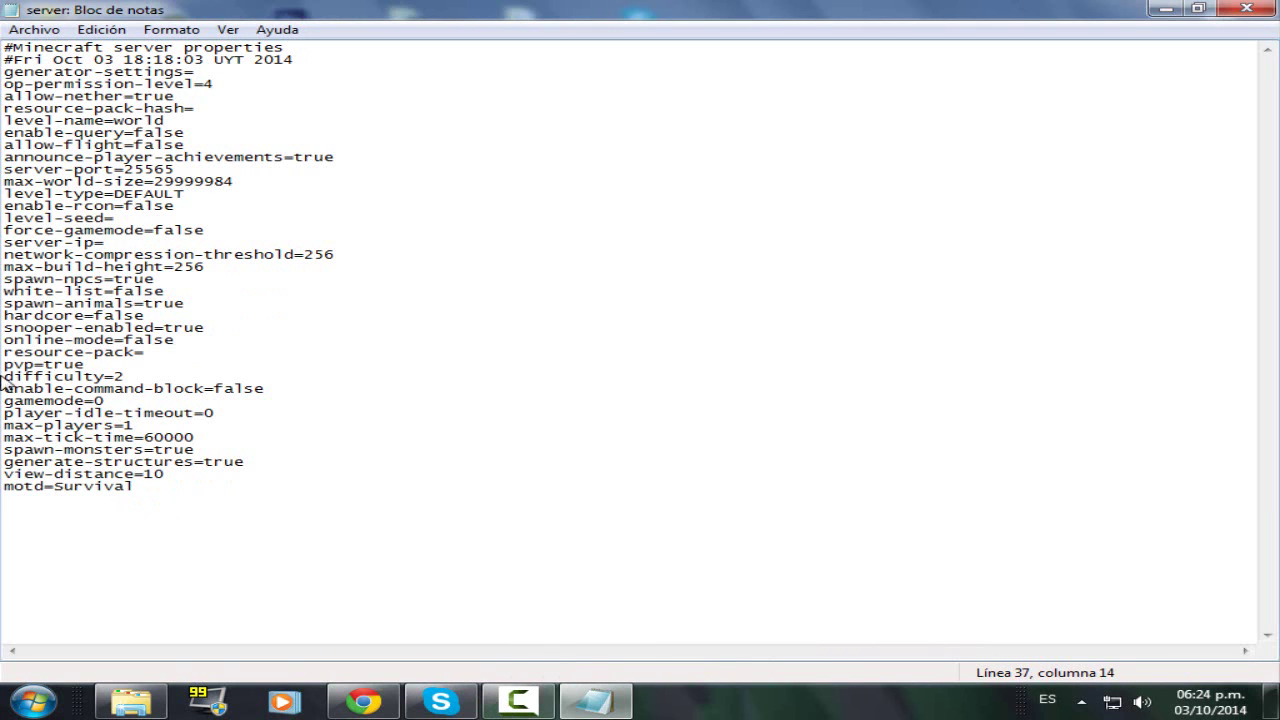
- Save server.properties and close Notepad
click(36, 30)
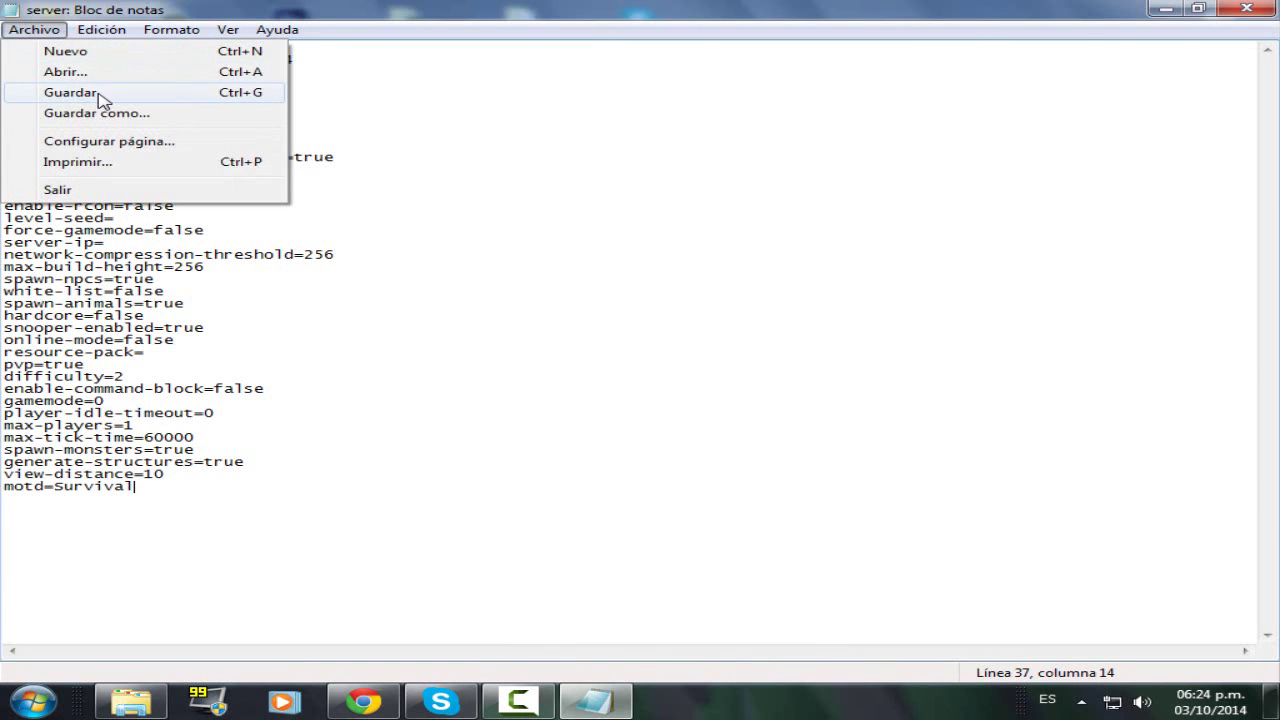
click(98, 92)
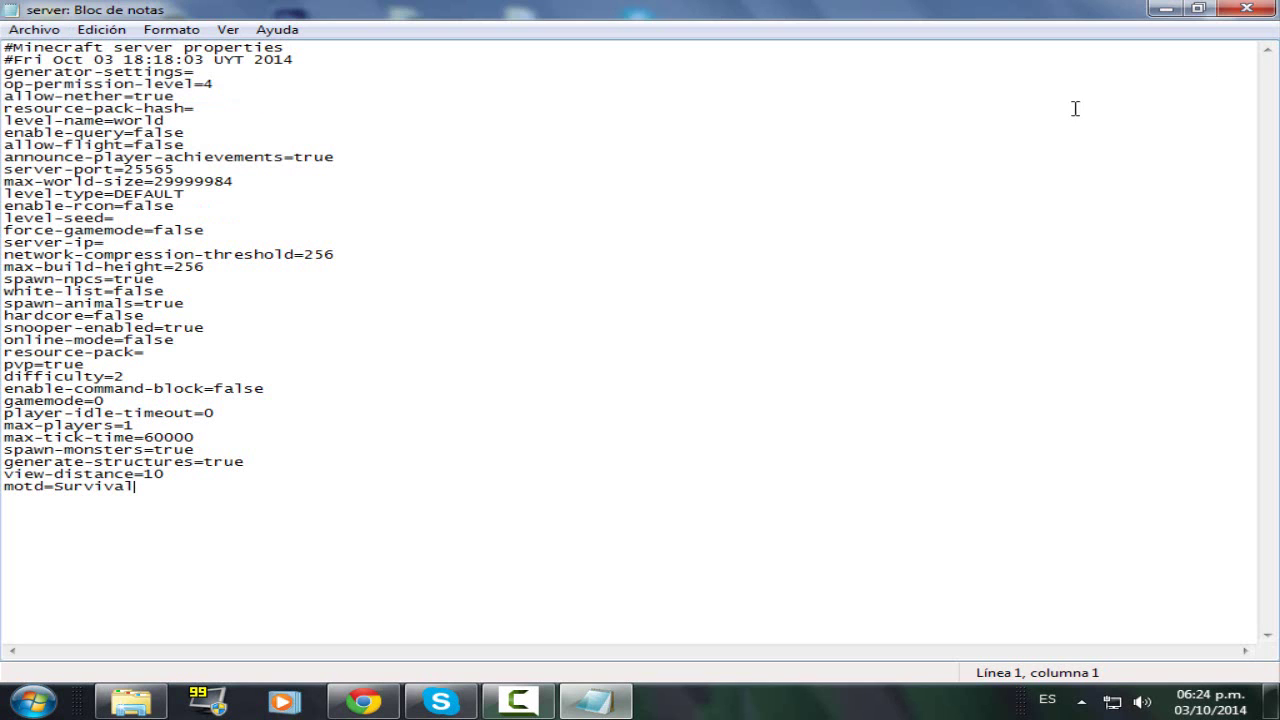
click(1247, 9)
click(615, 440)
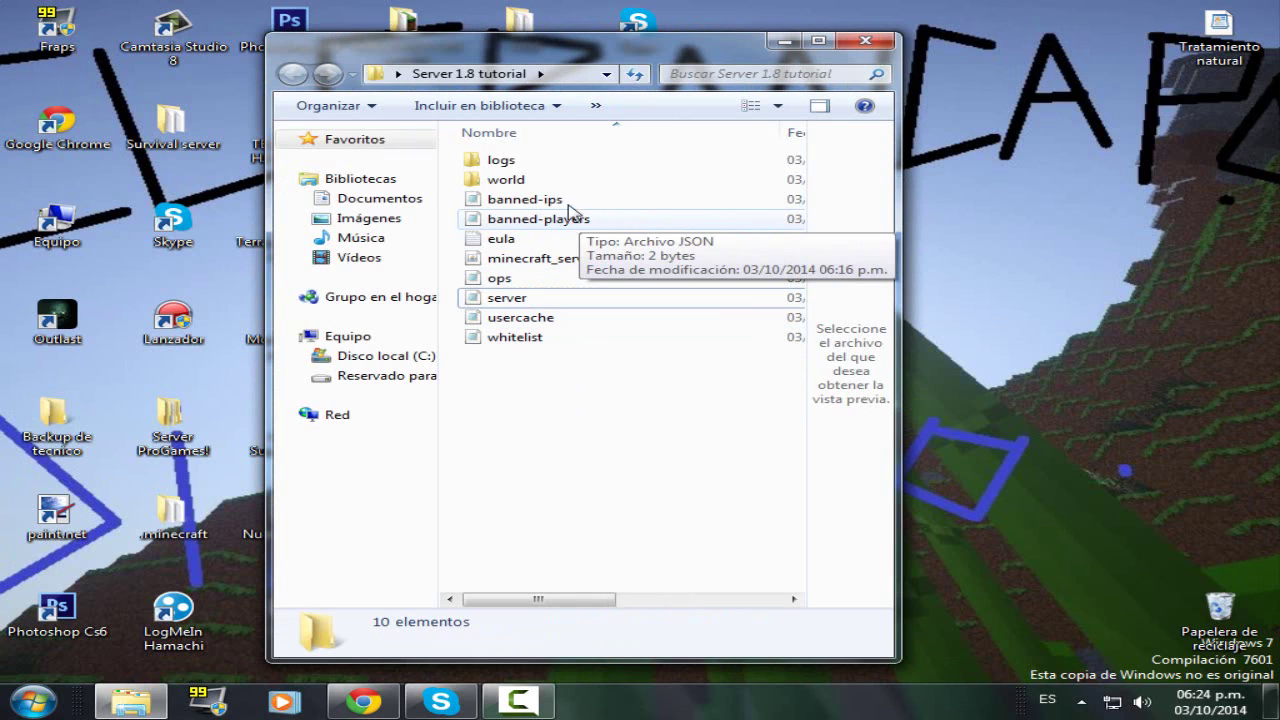
- Maximize the Server 1.8 tutorial folder, open whitelist and server.properties, and highlight white-list false
click(818, 40)
double_click(257, 302)
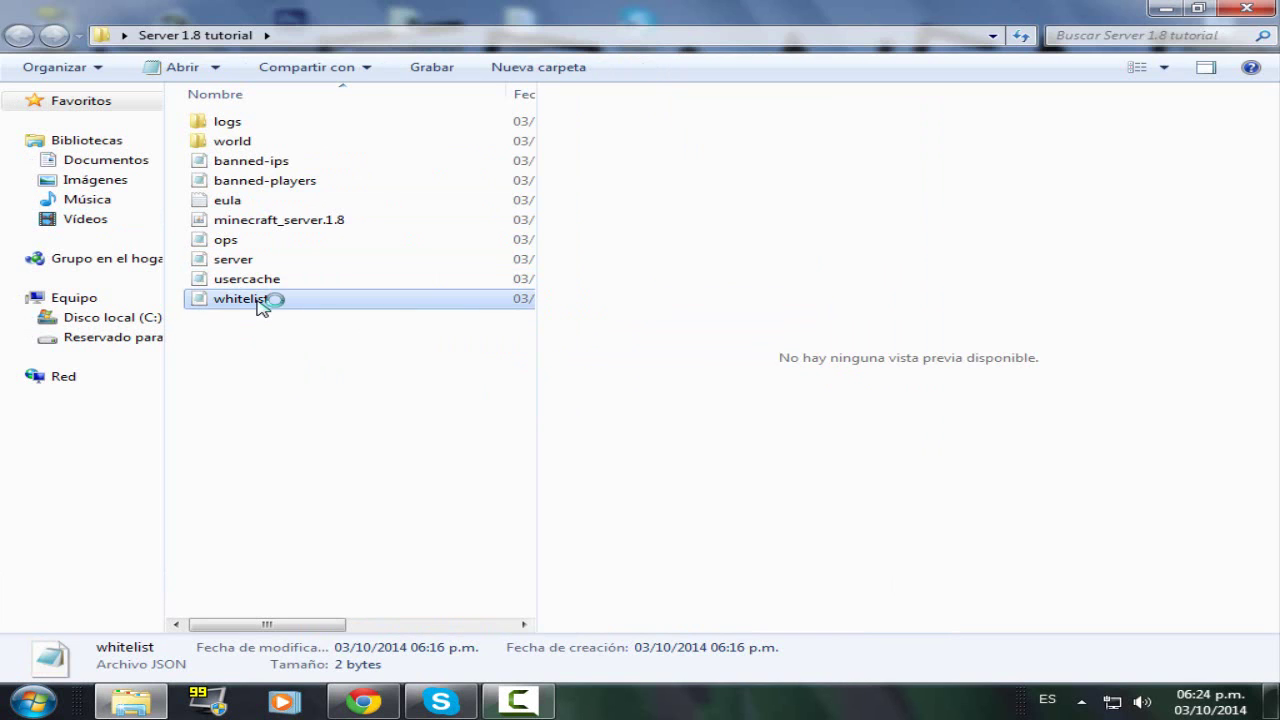
double_click(220, 262)
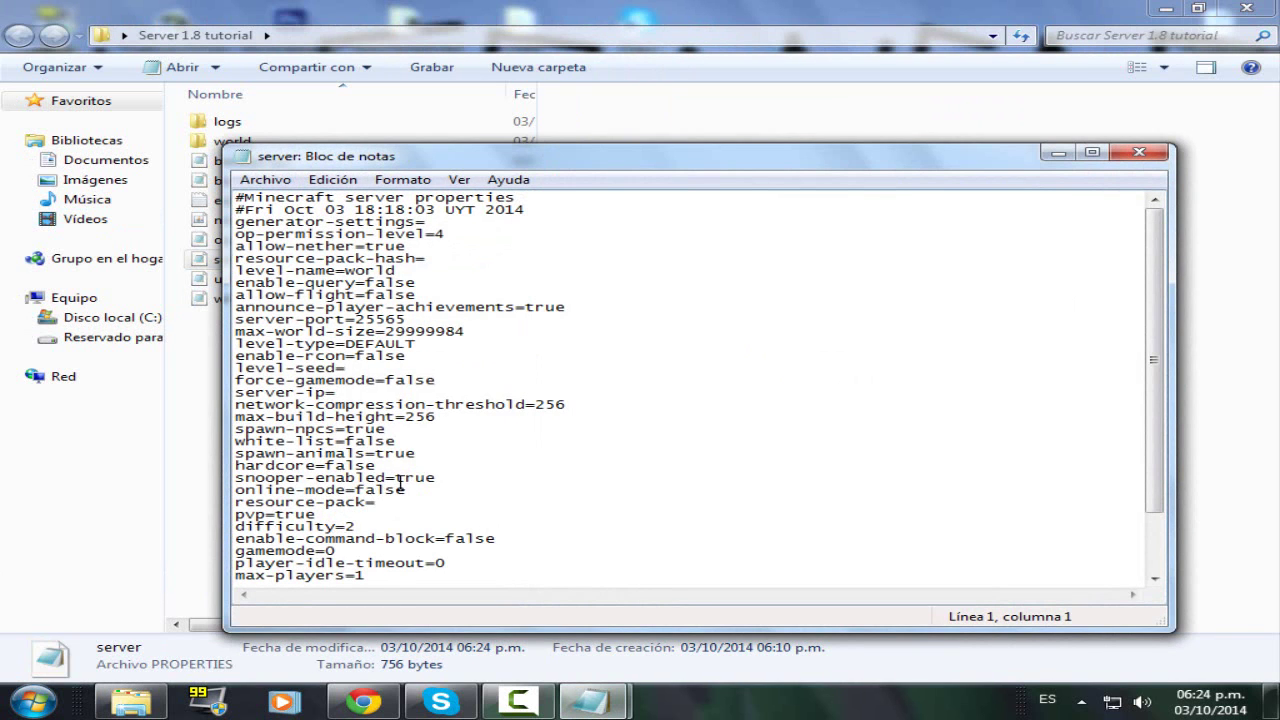
drag(398, 442, 356, 442)
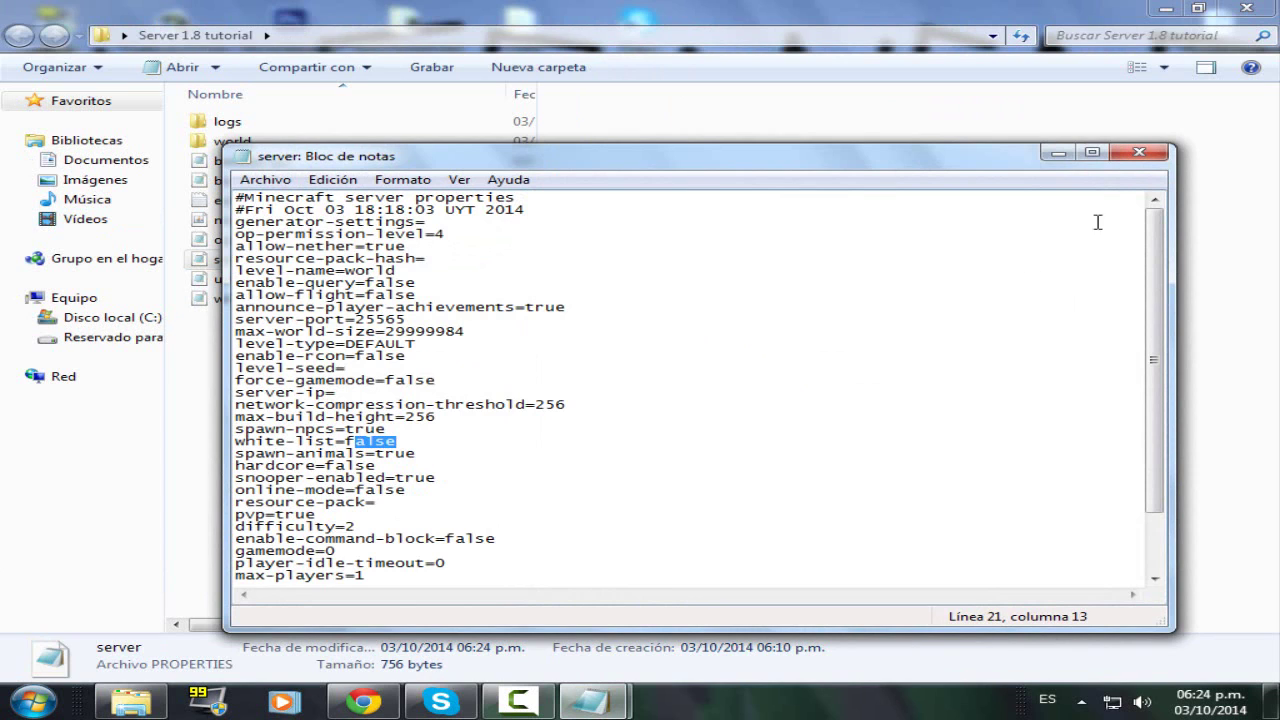
- Close server.properties, try typing a player name into the whitelist, then close it without saving
click(1139, 152)
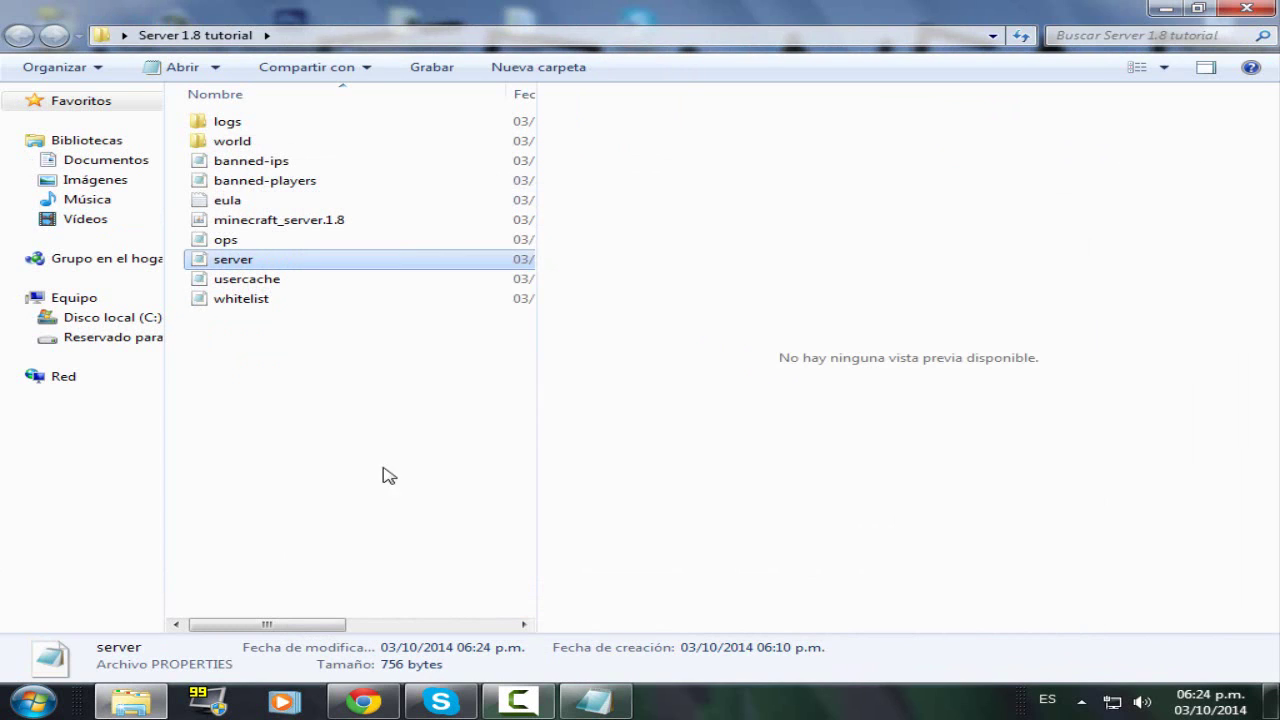
double_click(283, 302)
click(329, 366)
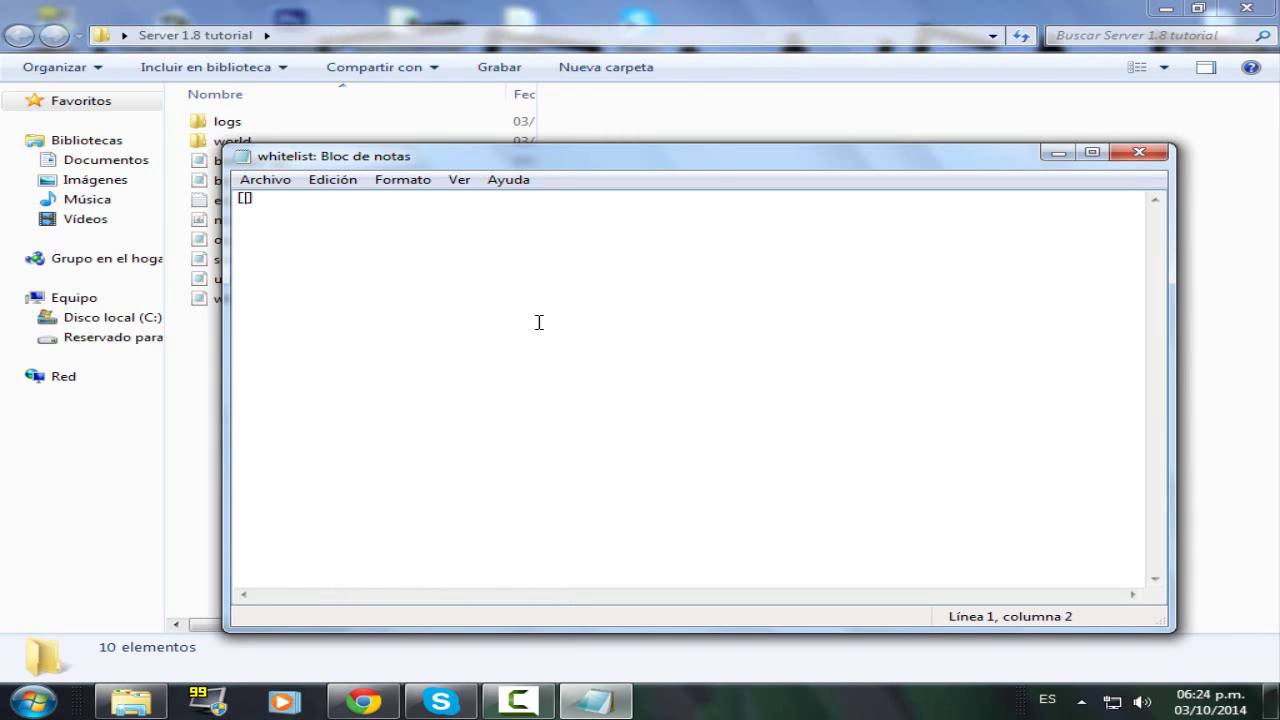
text(Loco123)
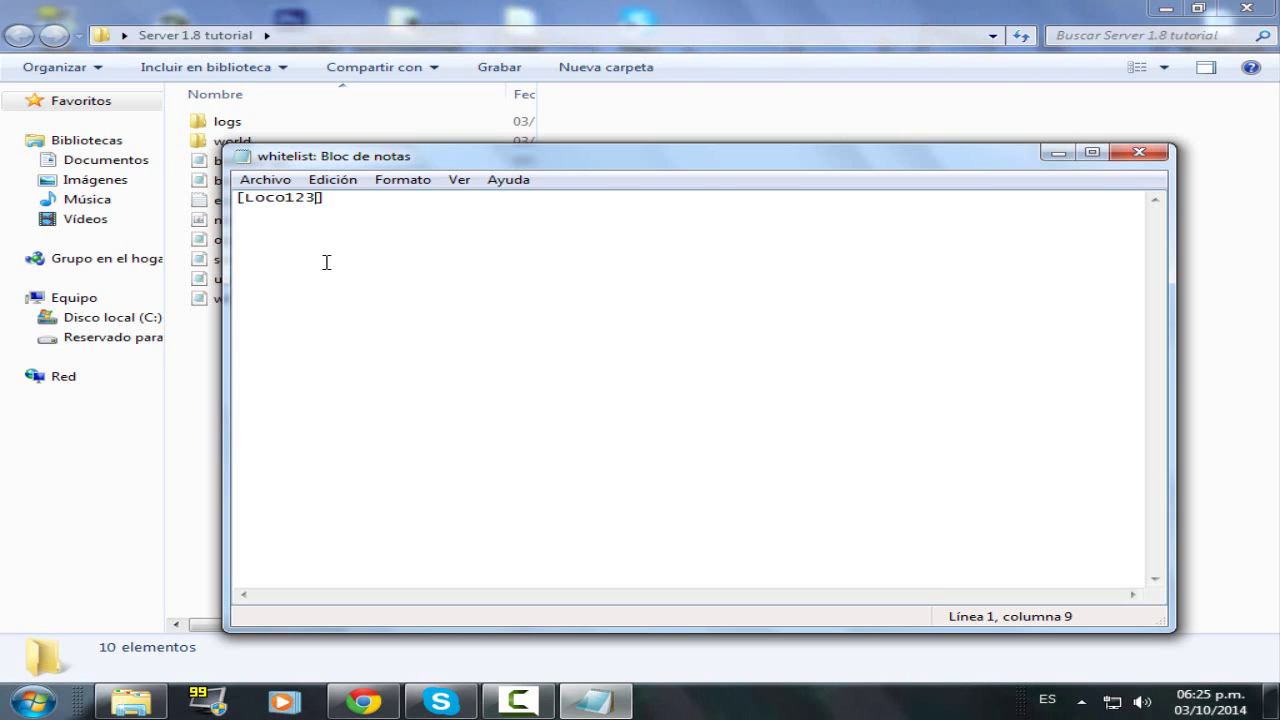
key(BackSpace)
key(BackSpace)
key(BackSpace)
key(BackSpace)
key(BackSpace)
key(BackSpace)
key(BackSpace)
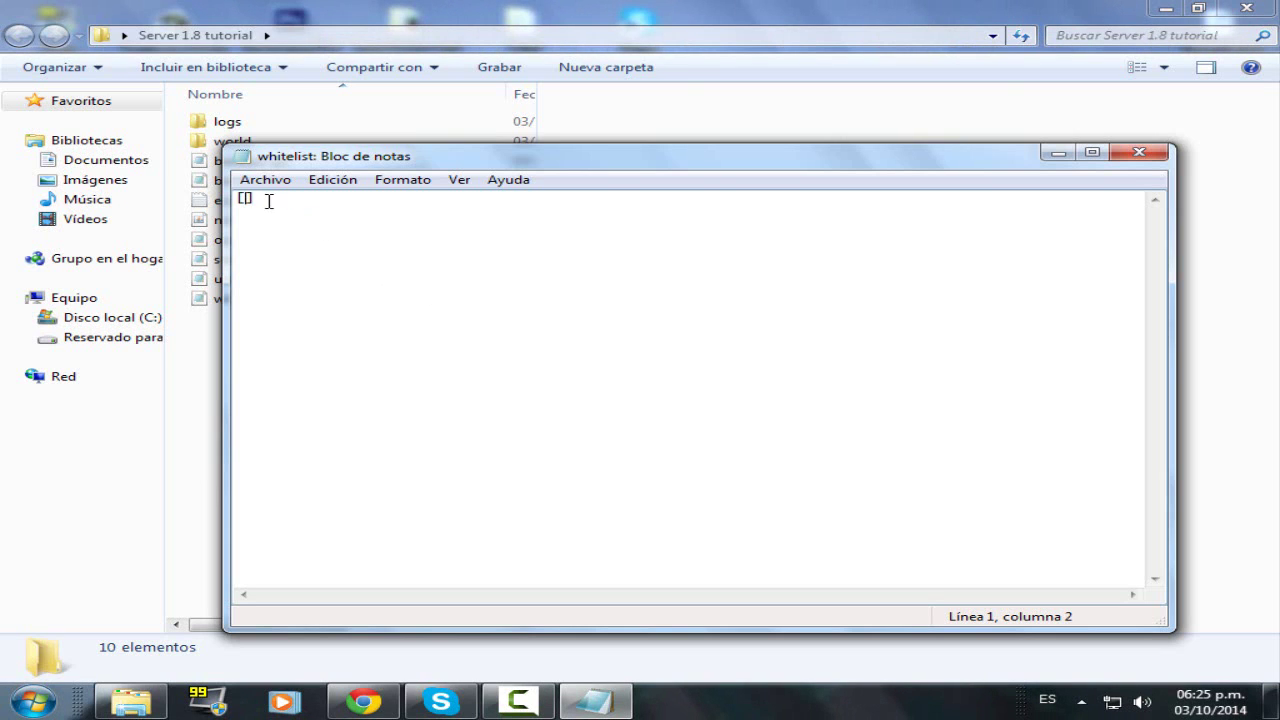
click(1145, 153)
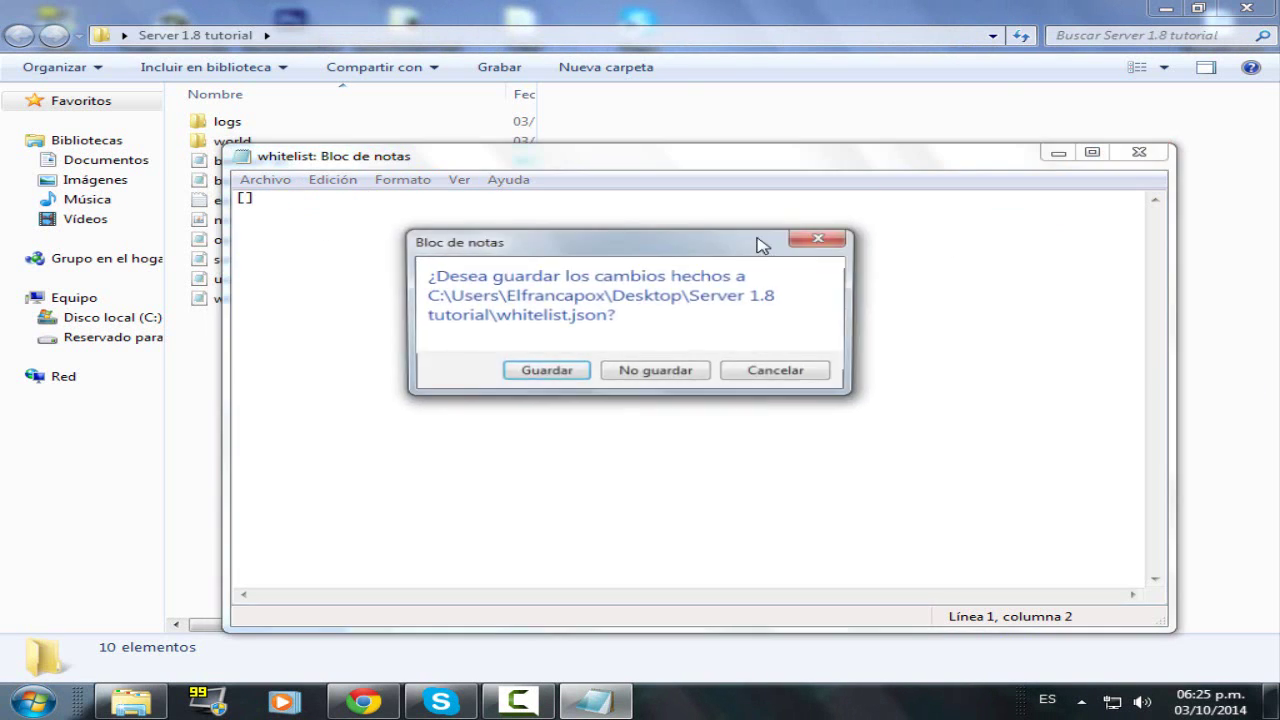
click(655, 372)
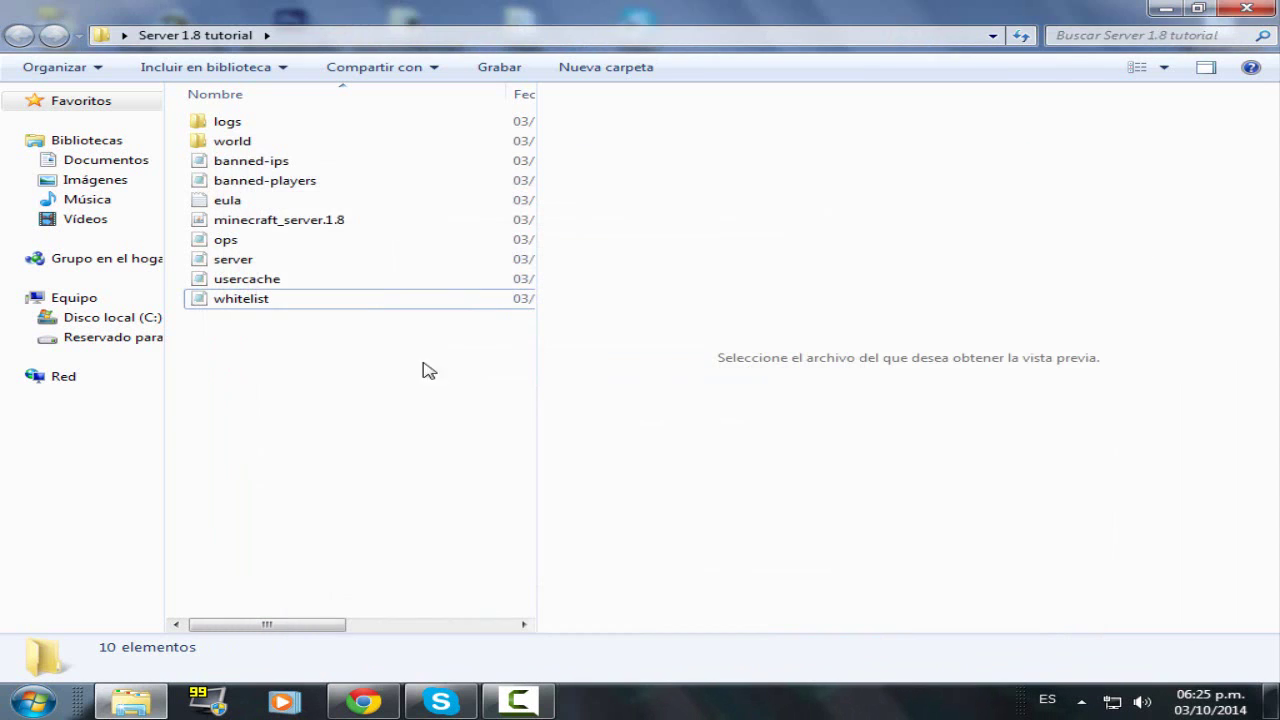
- View the empty usercache file, close it, and select the world folder
double_click(259, 283)
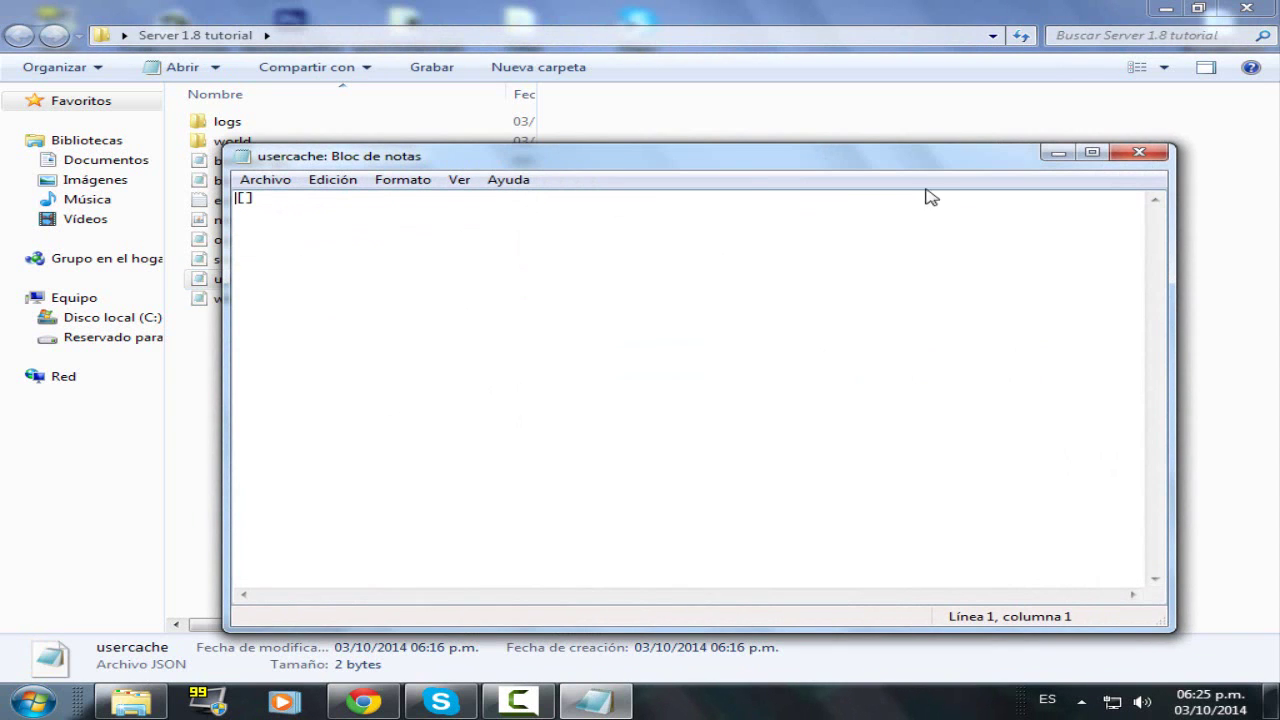
click(1126, 158)
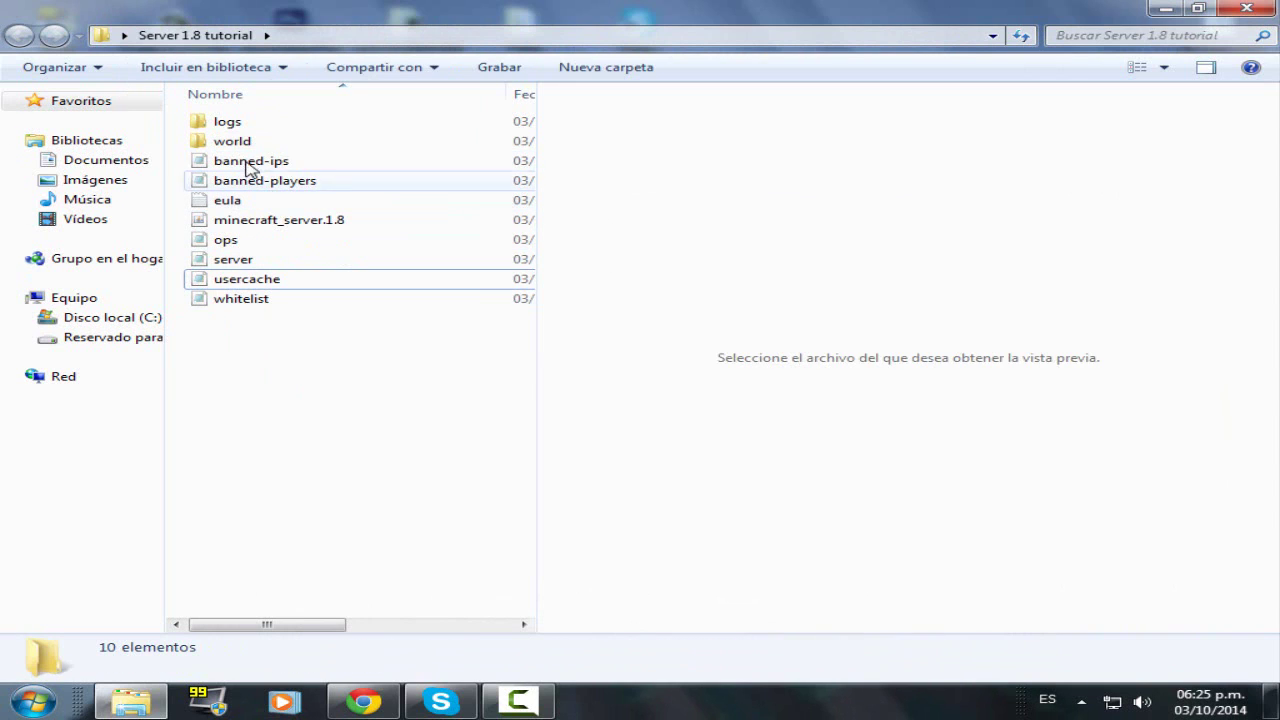
click(250, 146)
click(276, 392)
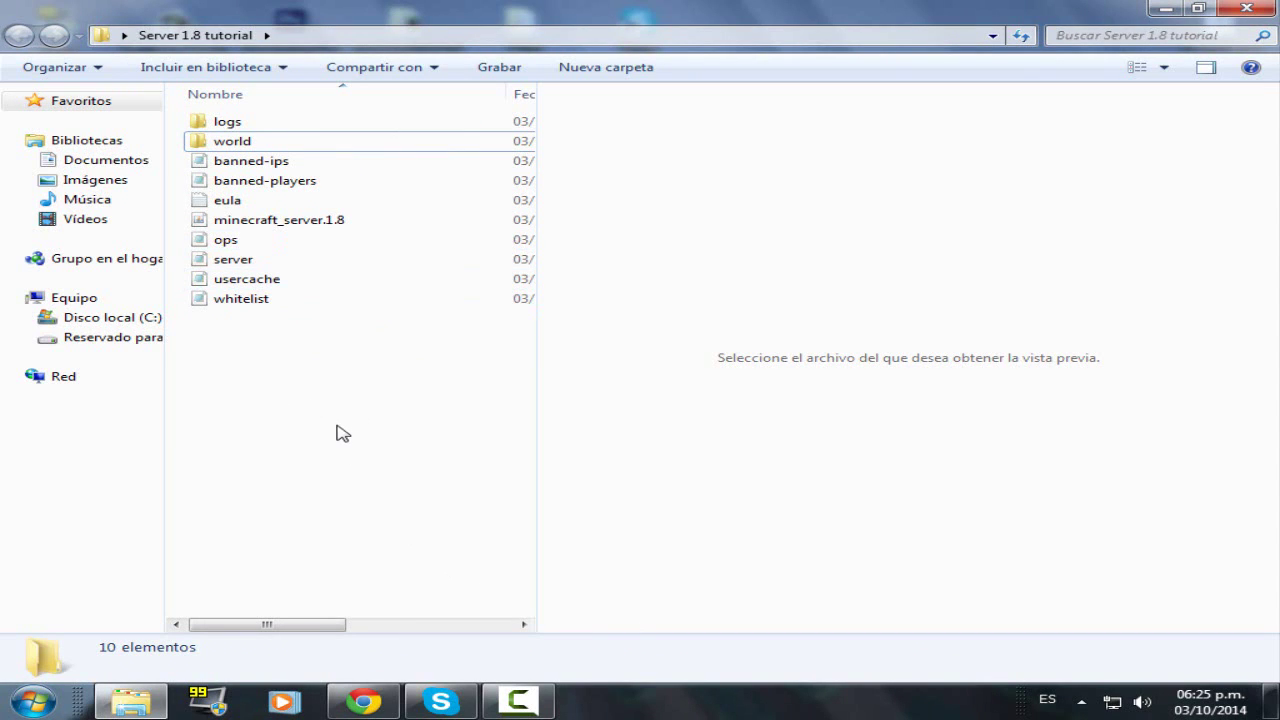
click(363, 702)
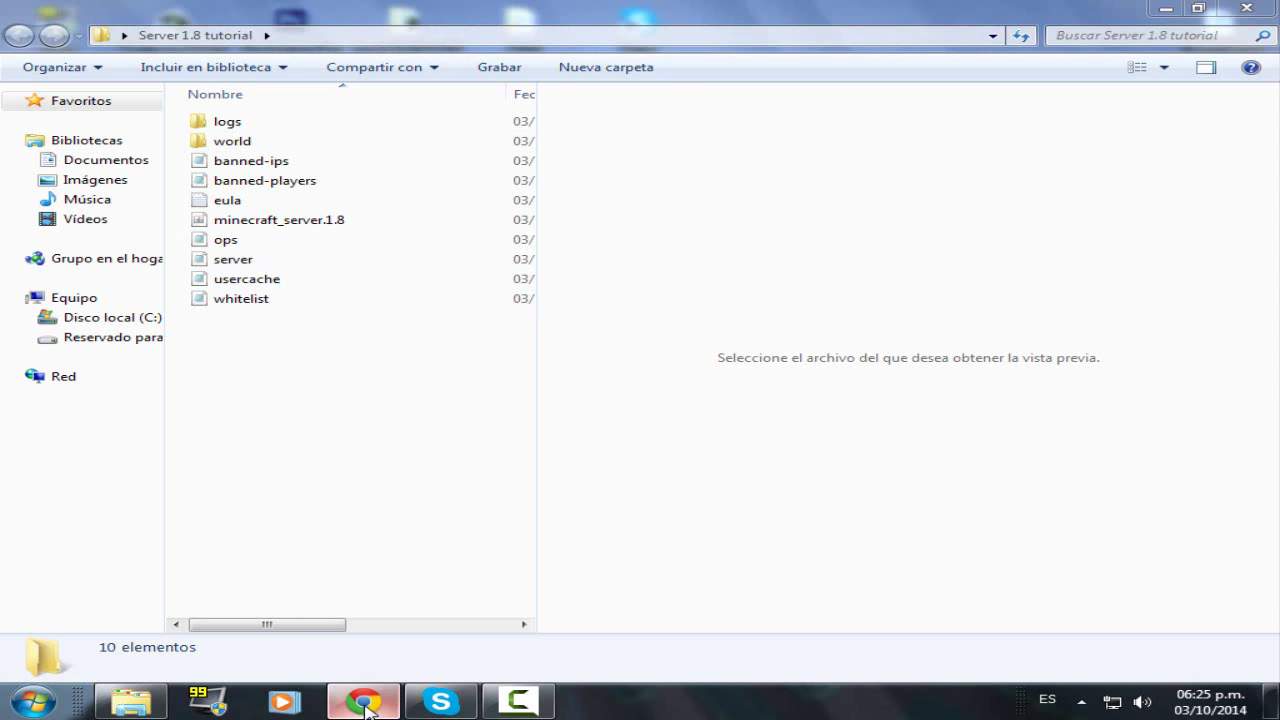
- Minimize the browser and folder windows and launch Command Prompt via a cmd search
click(5, 708)
text(cmd)
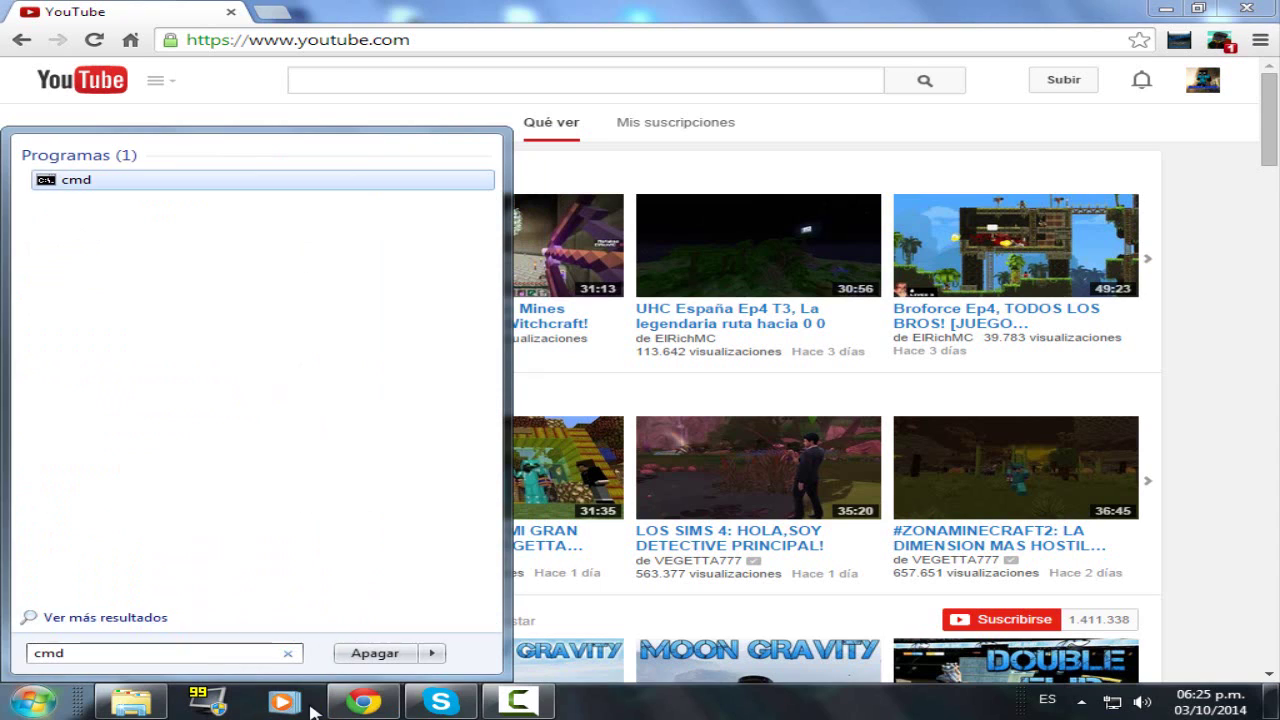
click(361, 703)
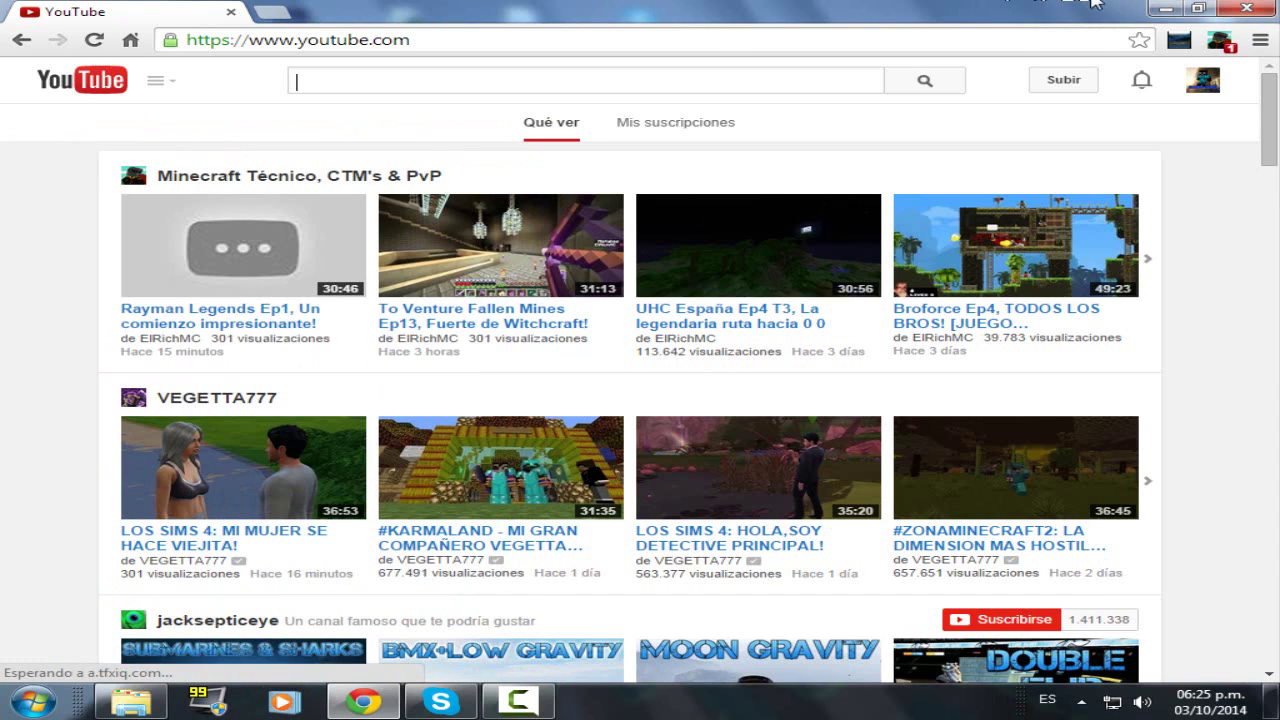
click(1165, 8)
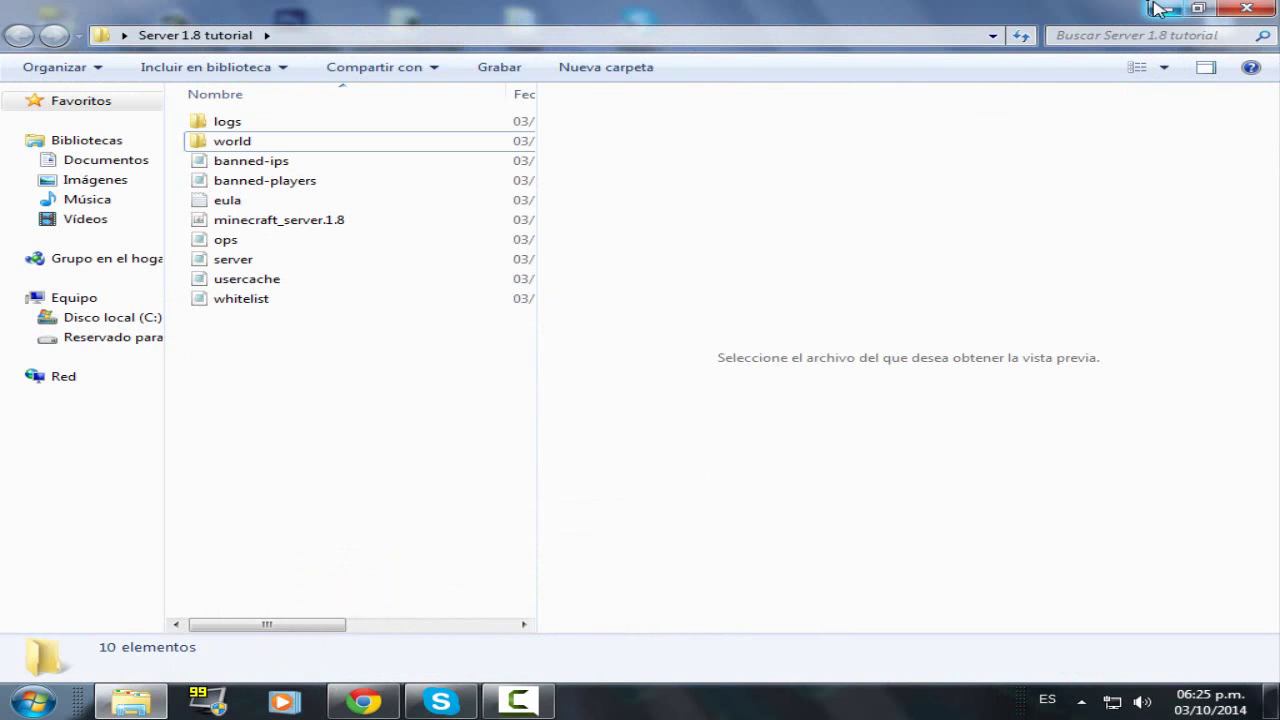
click(1165, 8)
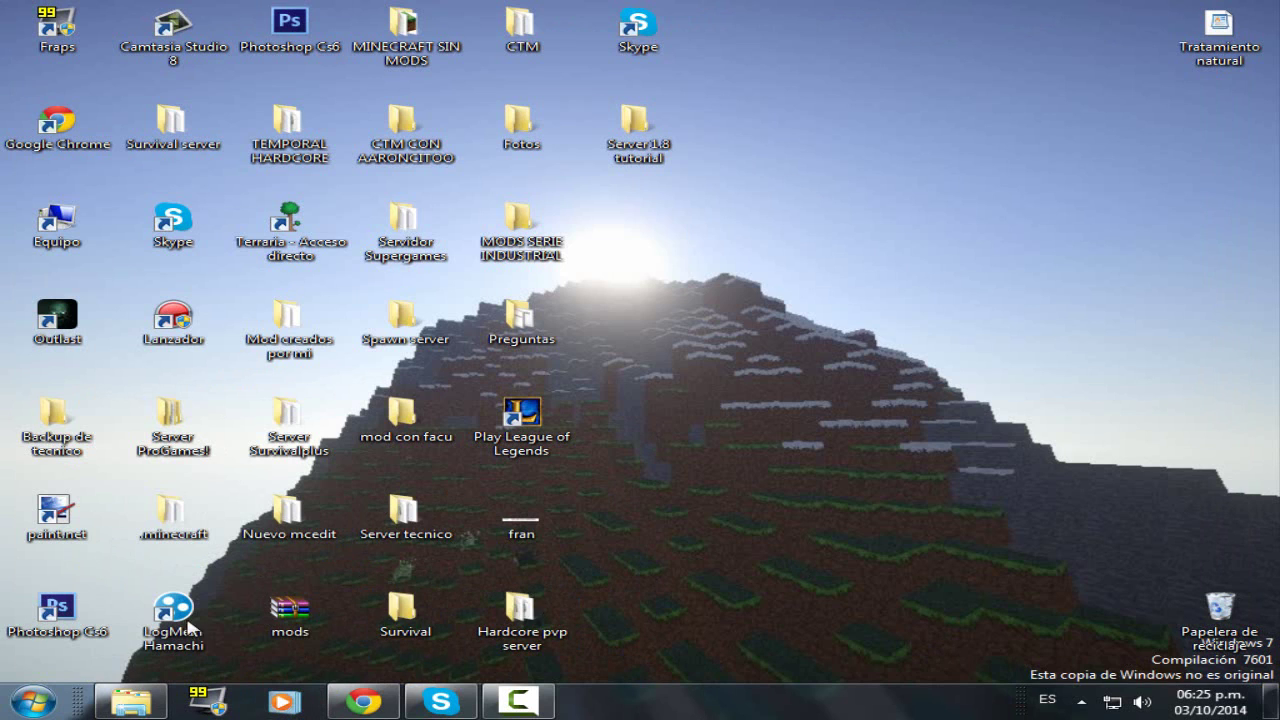
click(16, 703)
text(cmd)
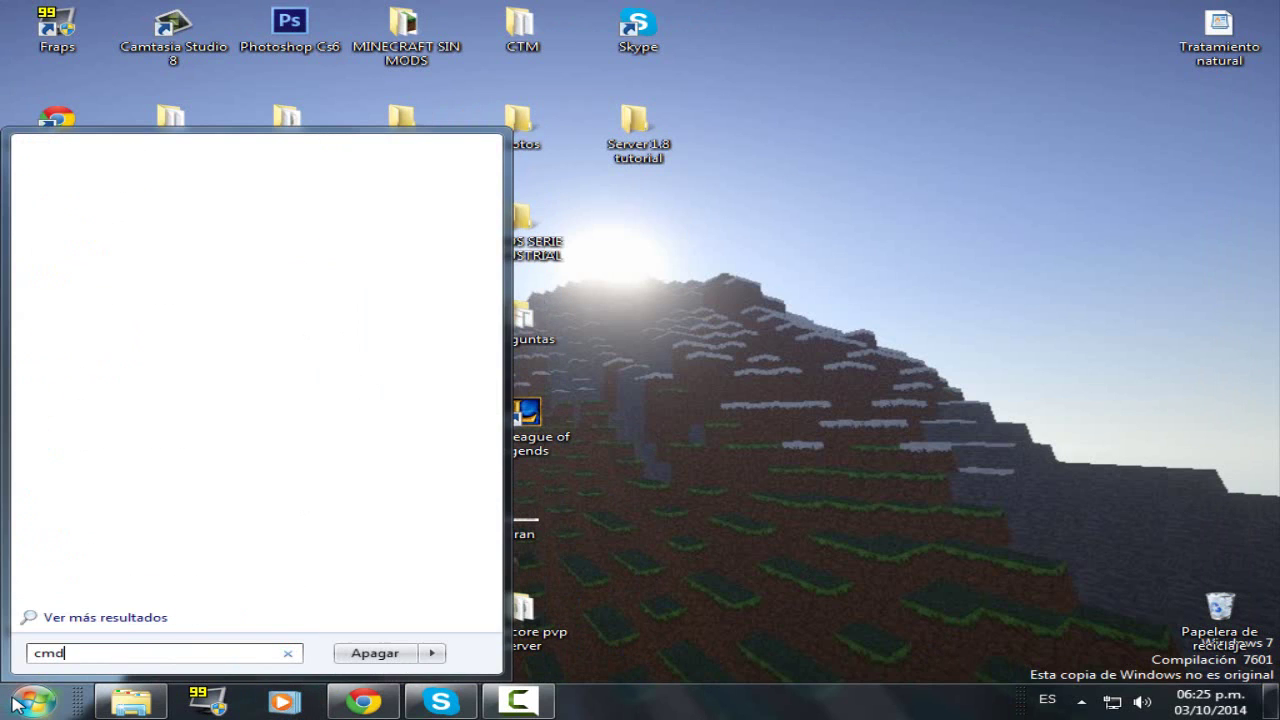
key(Return)
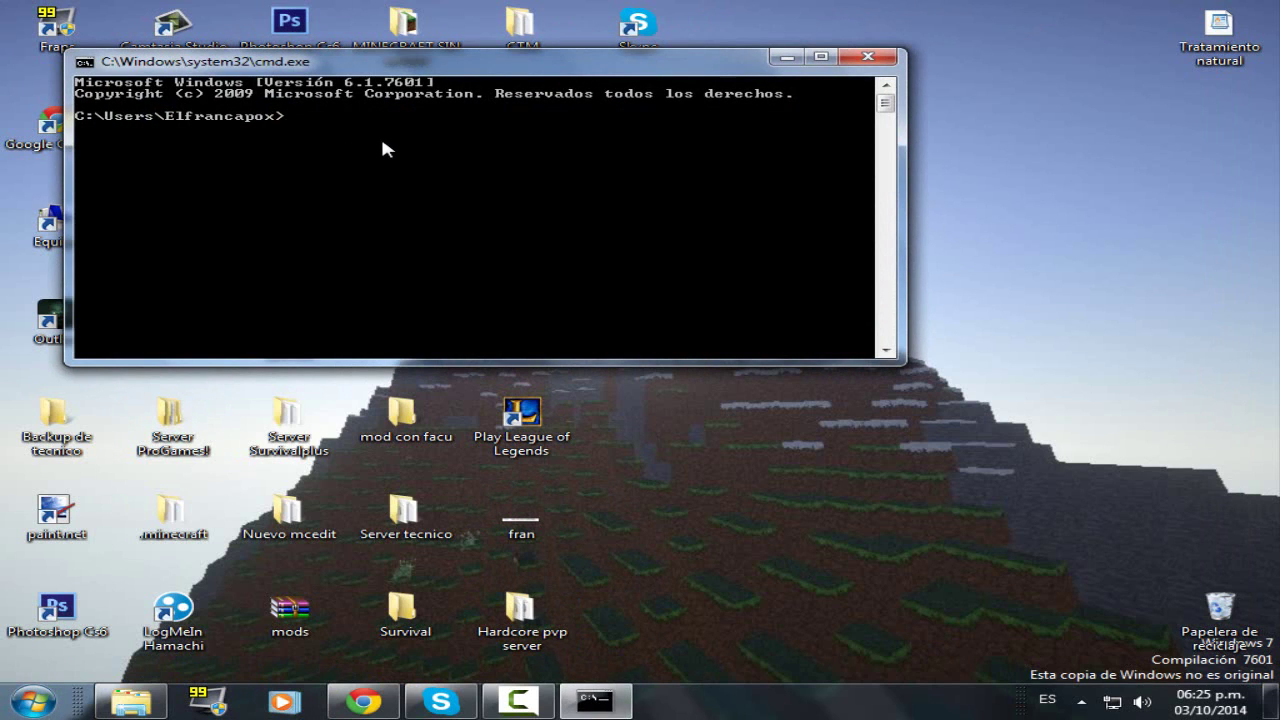
- Run ipconfig to read IPv4 192.168.1.2 and gateway 192.168.1.1, then close the console
text(ipcongi)
key(BackSpace)
key(BackSpace)
key(BackSpace)
text(f)
key(Return)
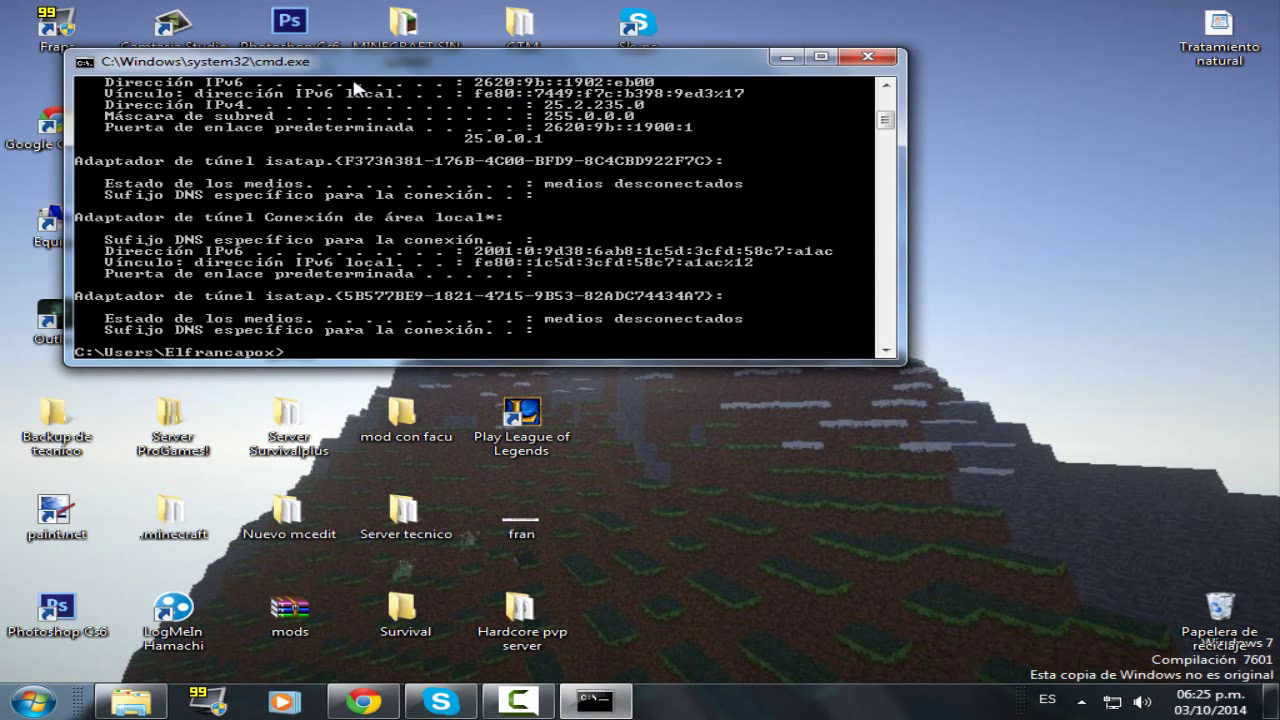
scroll(375, 332, up, 10)
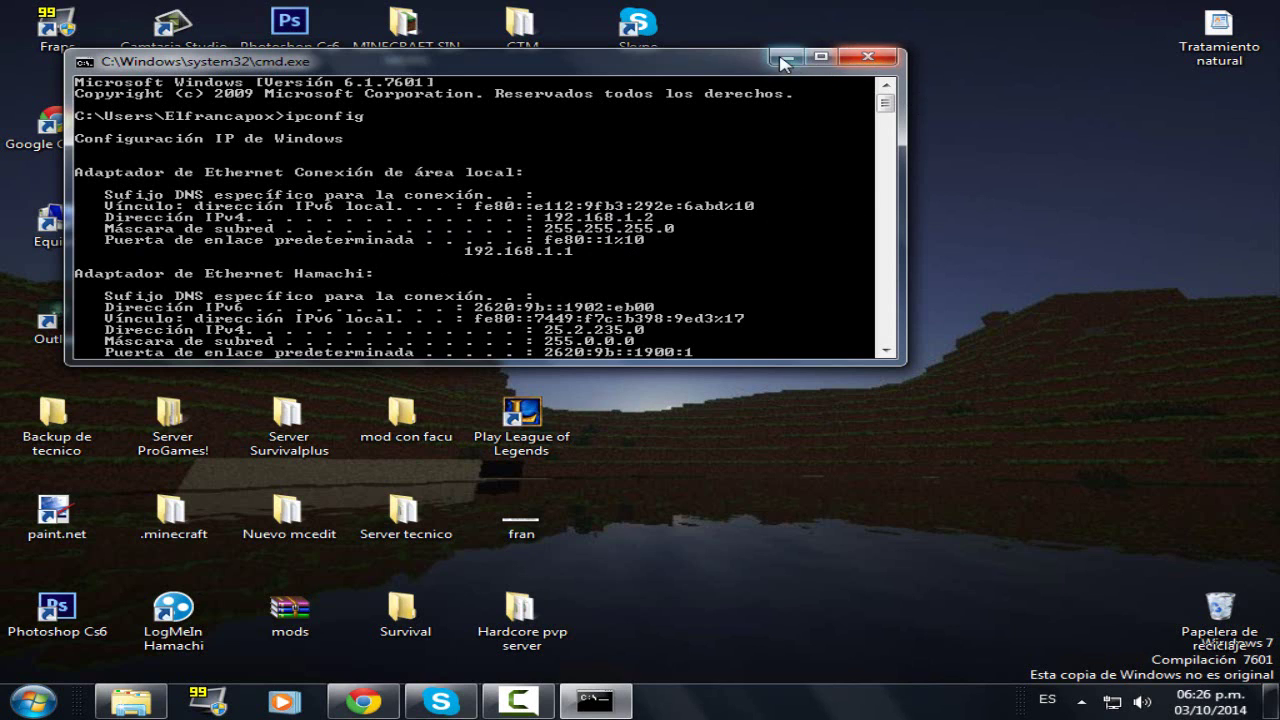
click(868, 58)
click(363, 702)
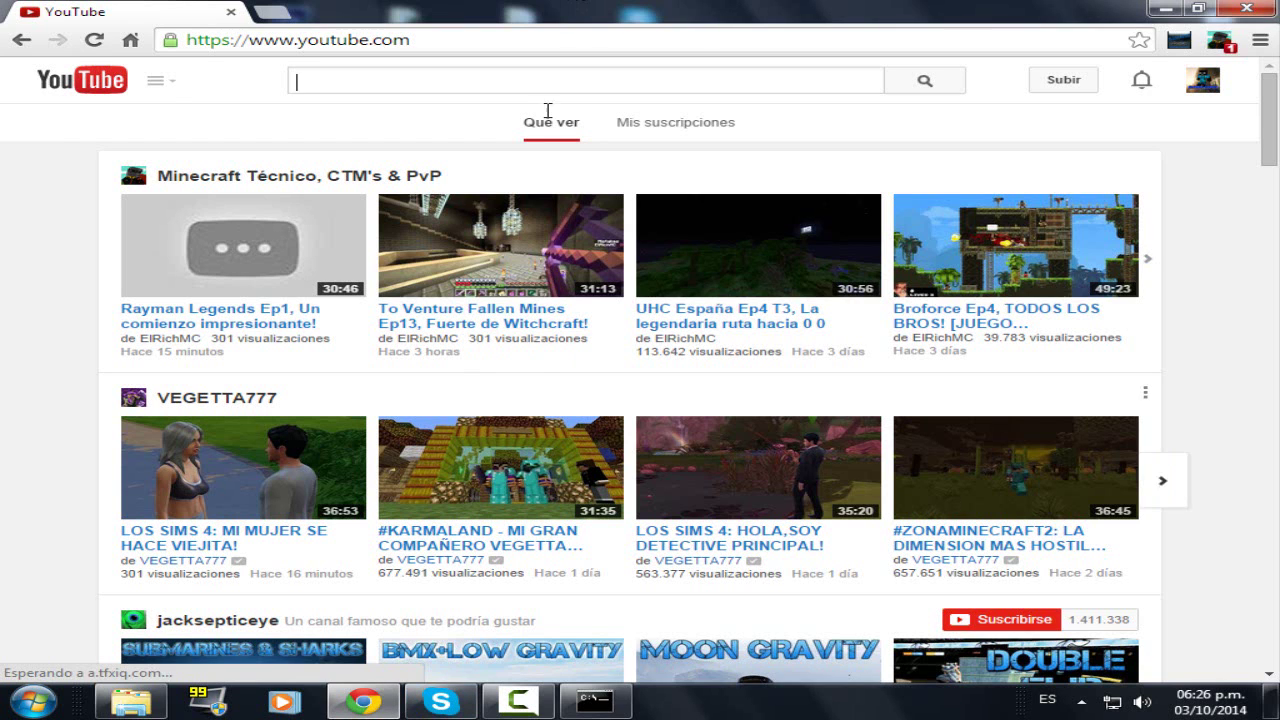
- Load the router page at 192.168.1.1 in a new tab and log in with the router credentials
click(274, 12)
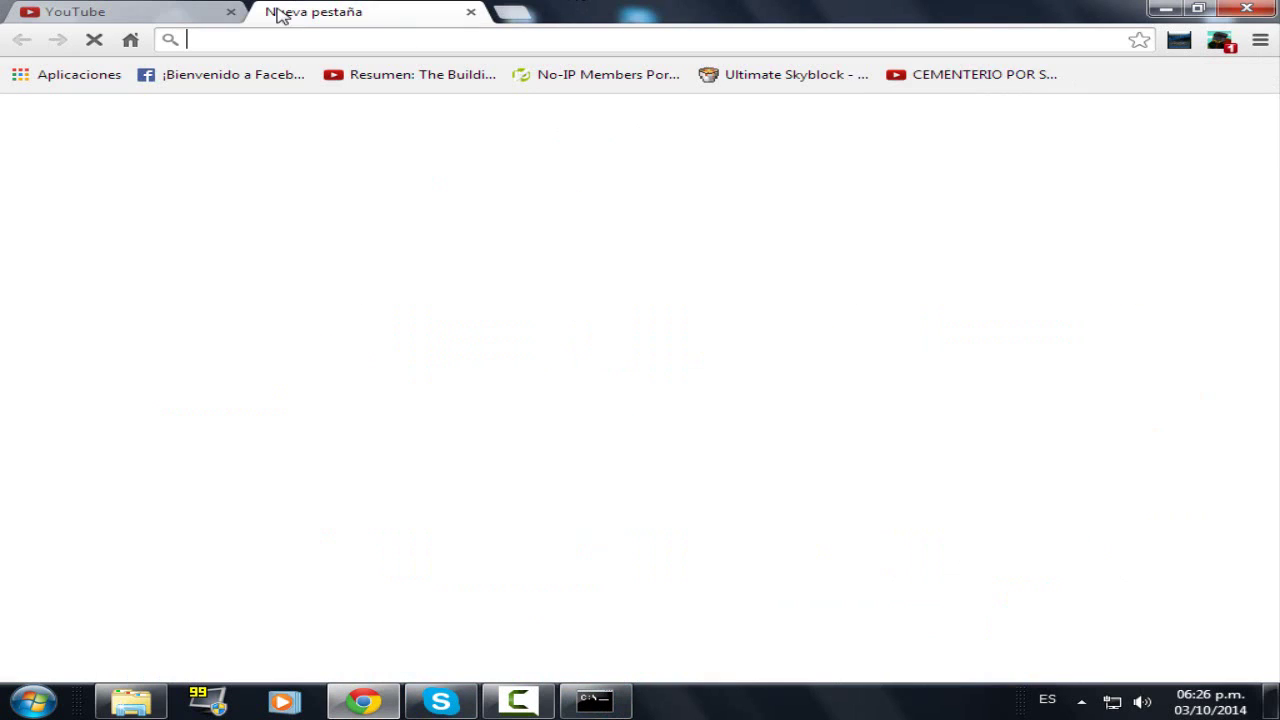
text(192.168.1.1)
key(Return)
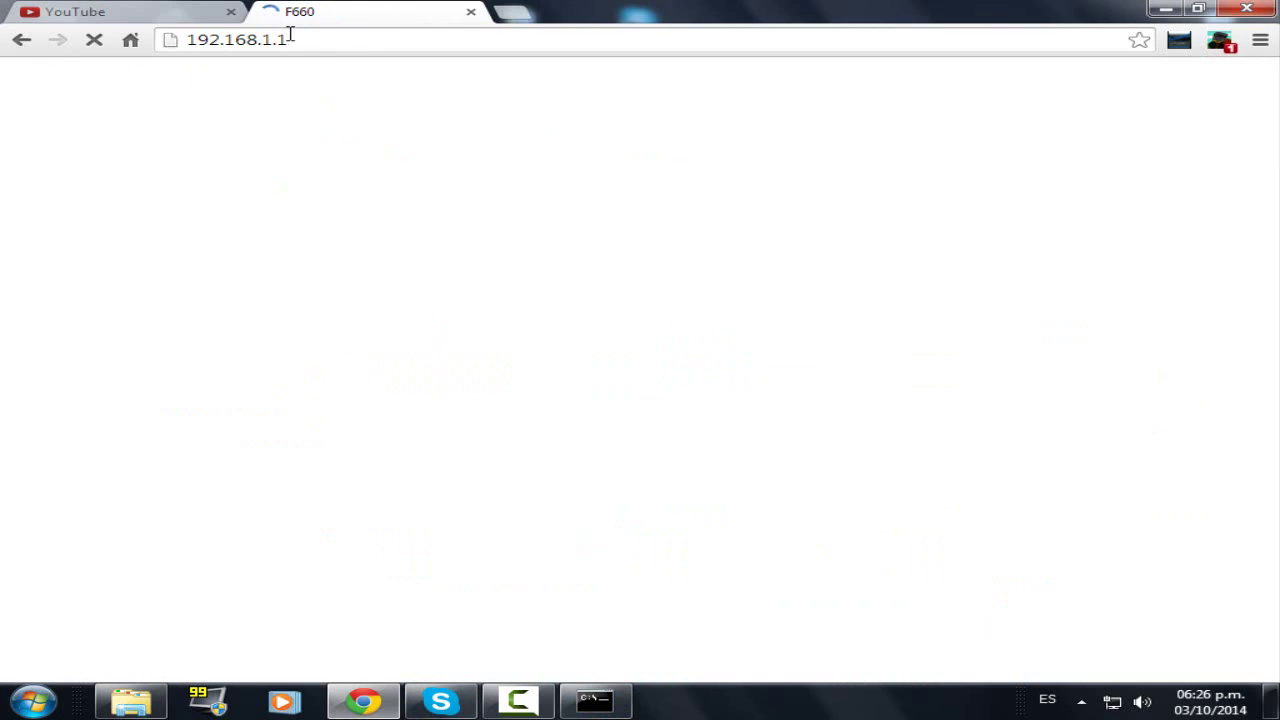
click(614, 244)
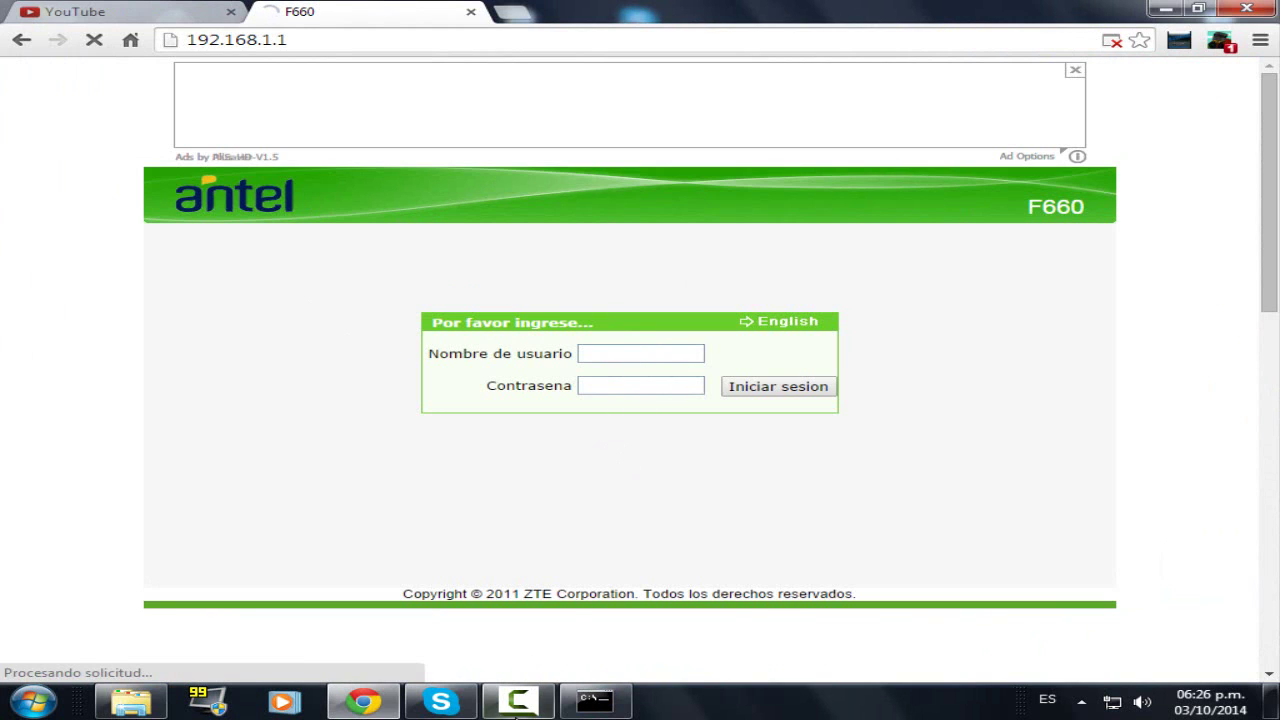
click(517, 703)
click(1055, 590)
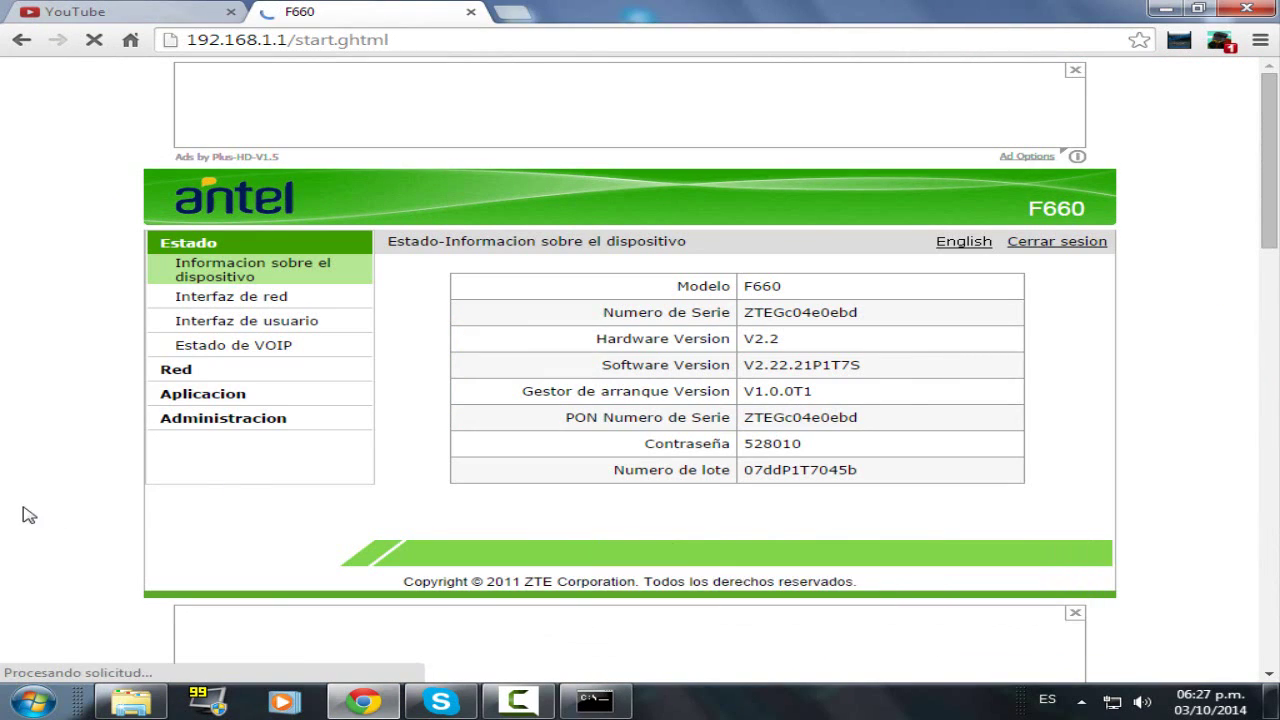
click(497, 710)
click(497, 710)
click(497, 710)
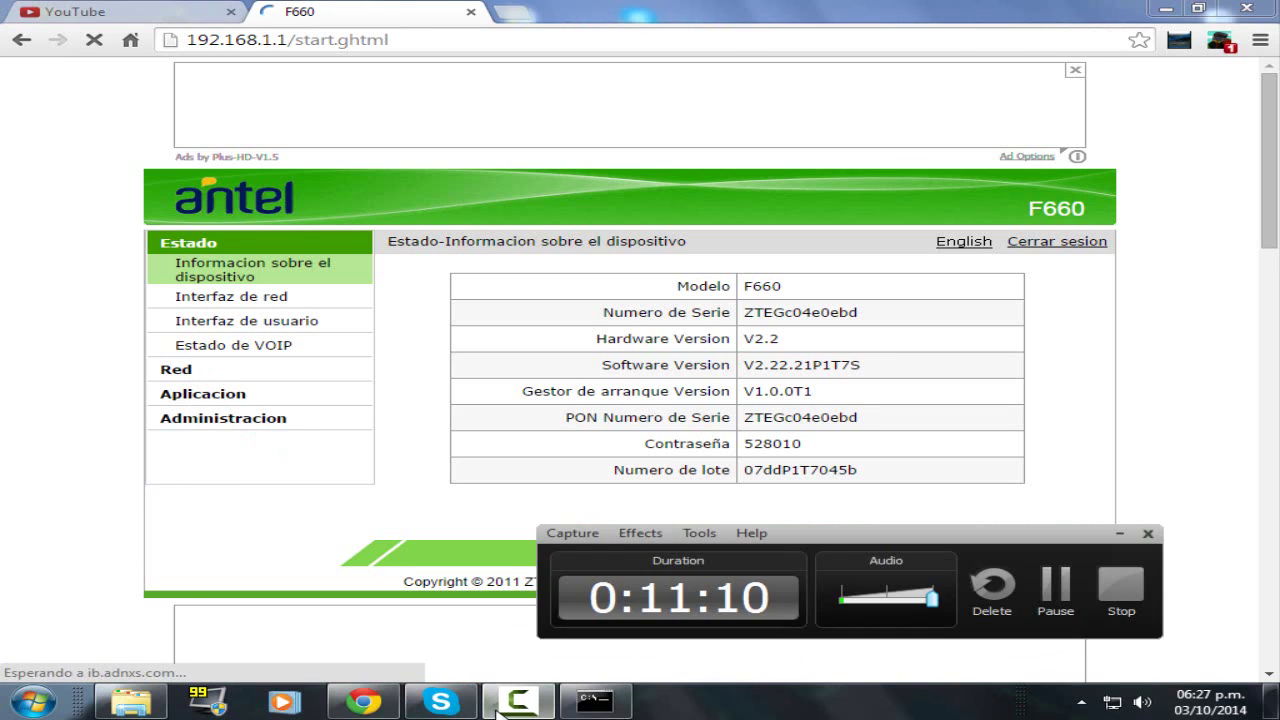
click(497, 710)
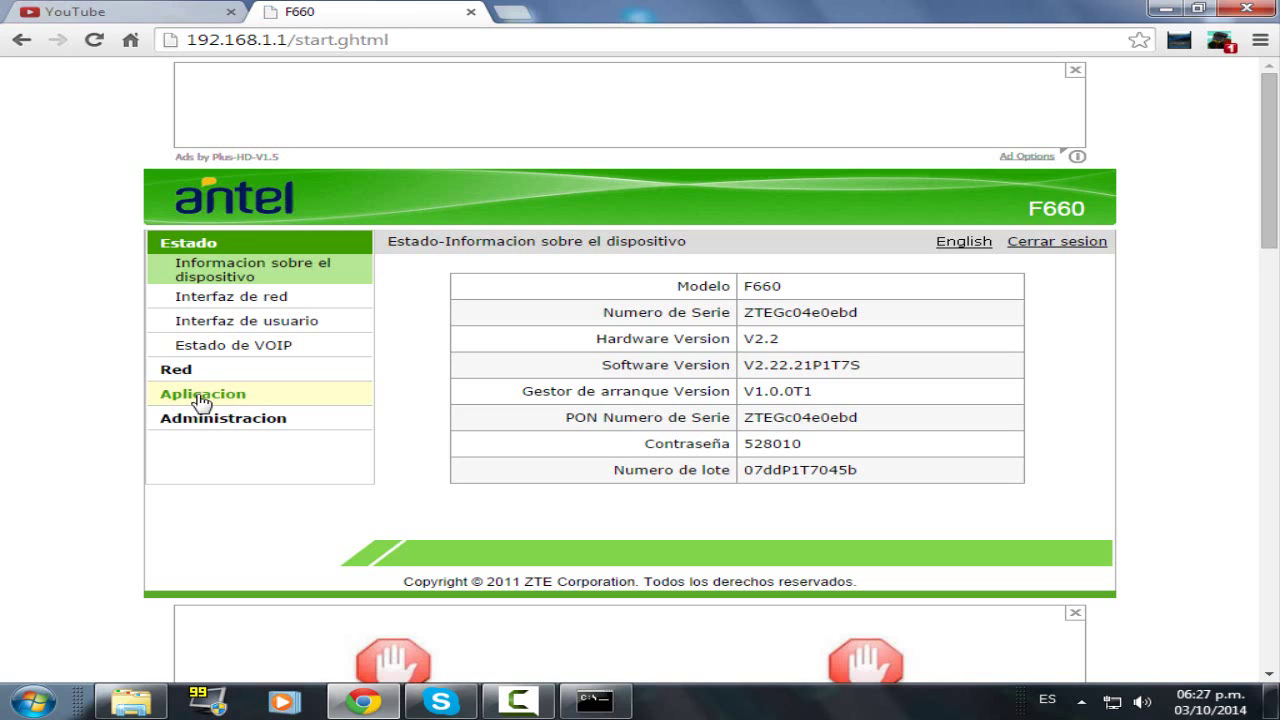
- Browse the router's Red and Aplicacion menus and close the ad pop-up tab
click(226, 396)
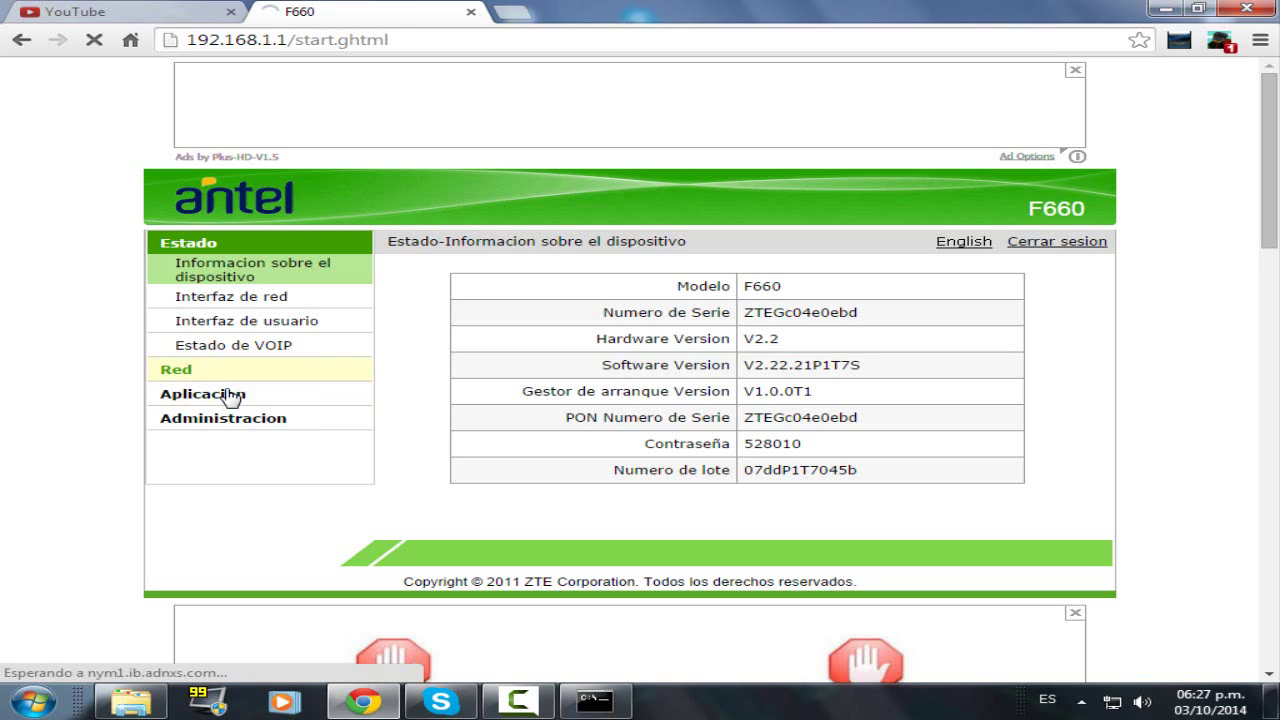
click(218, 402)
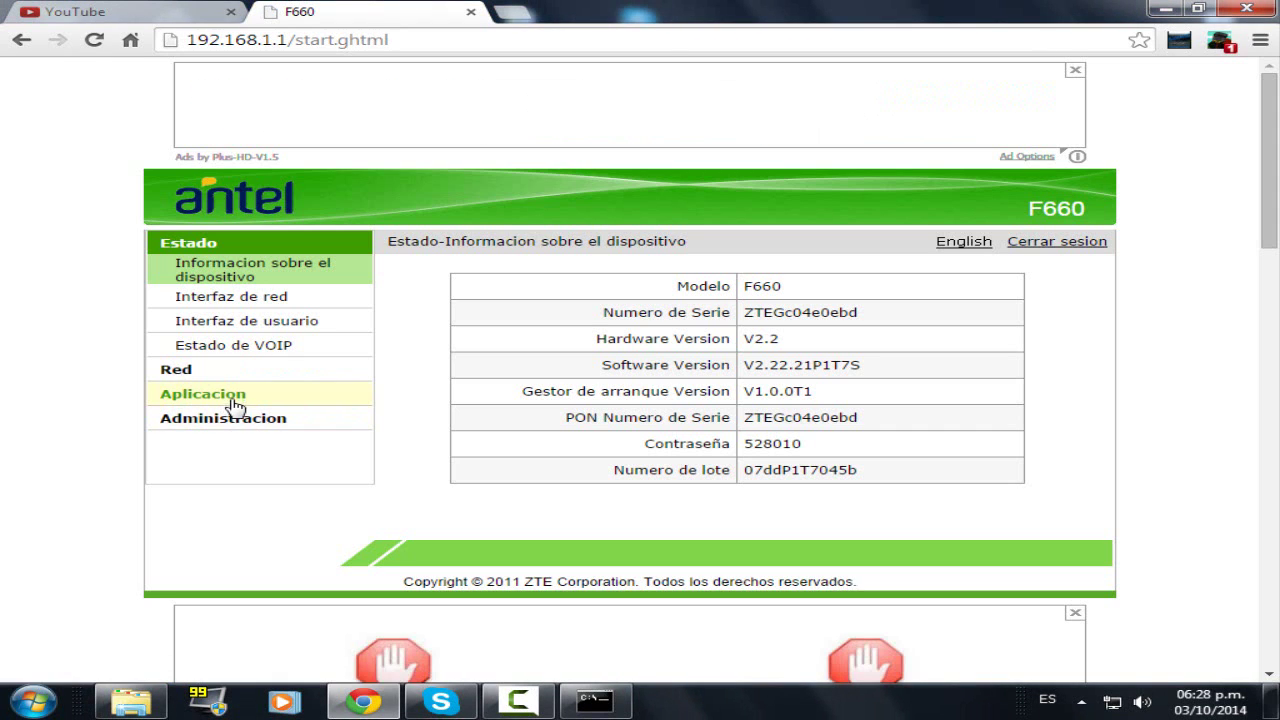
click(235, 402)
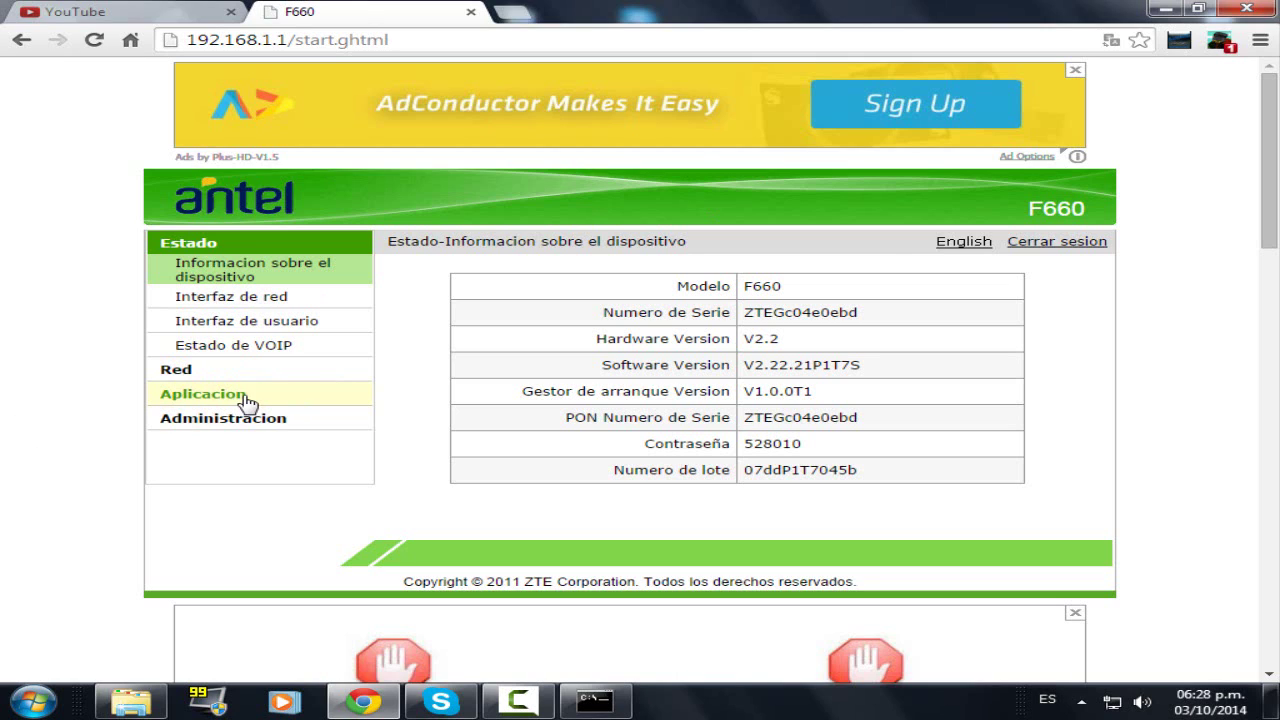
right_click(174, 406)
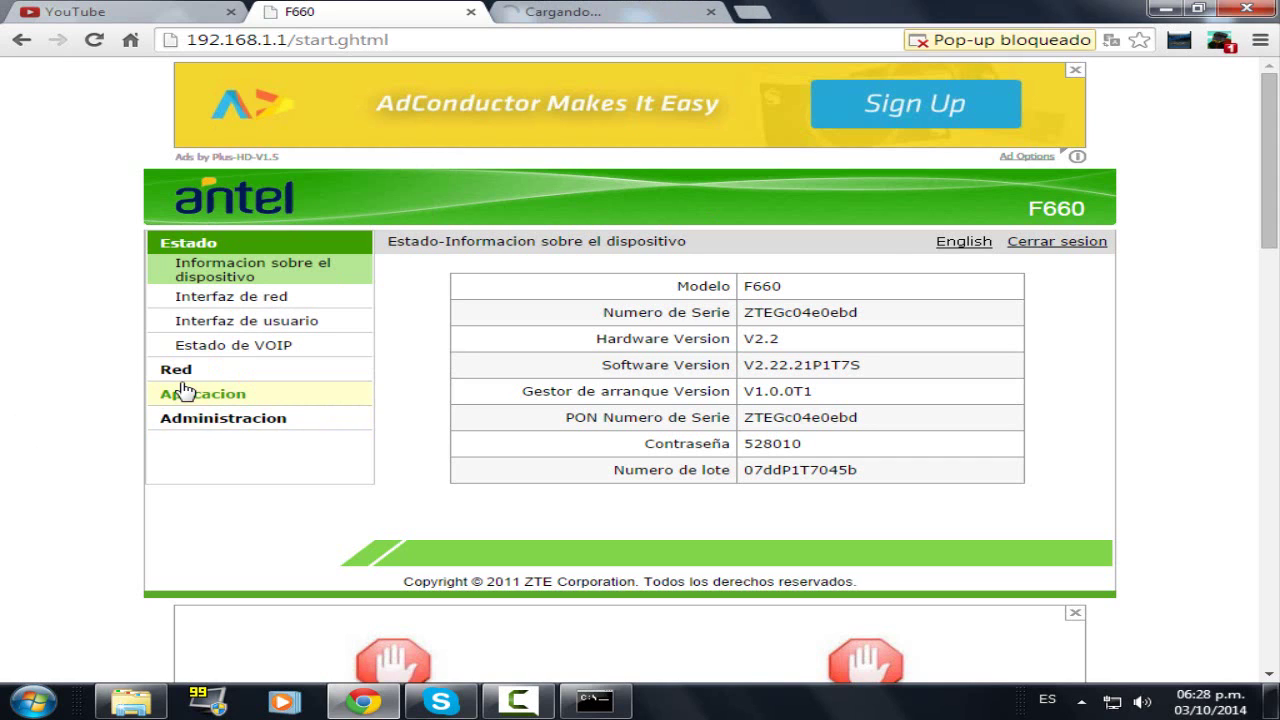
double_click(170, 395)
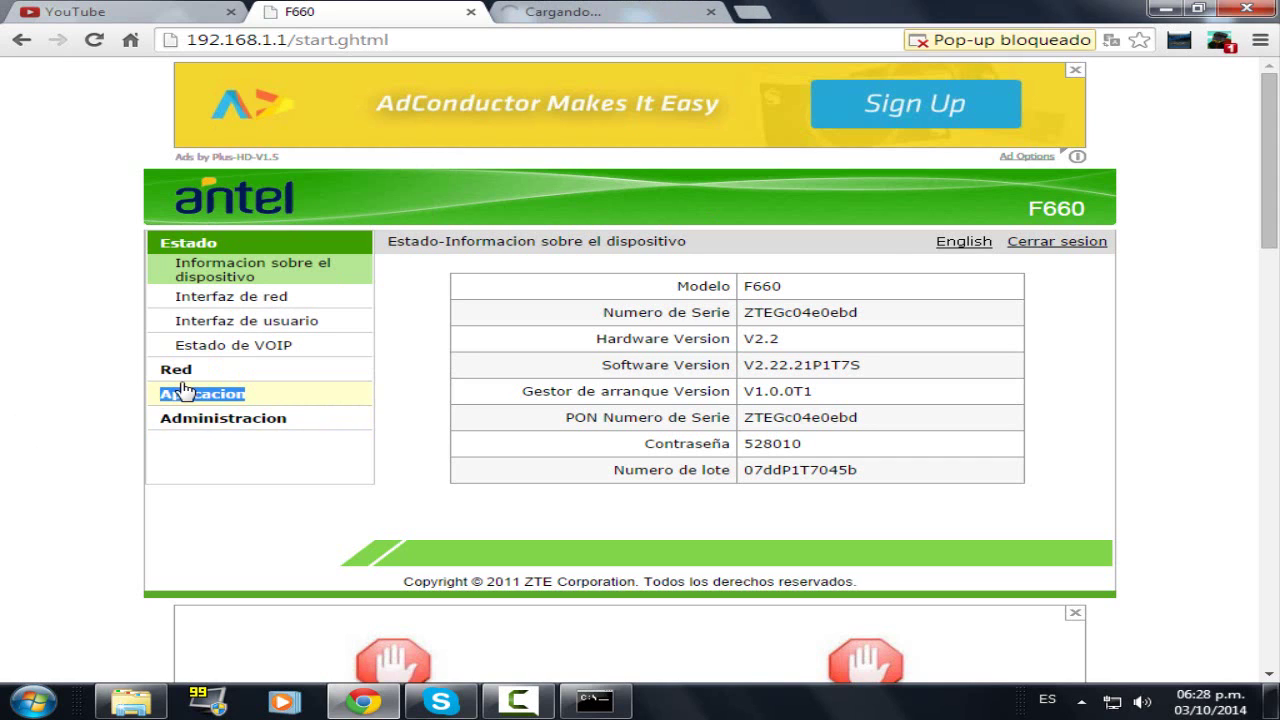
click(711, 13)
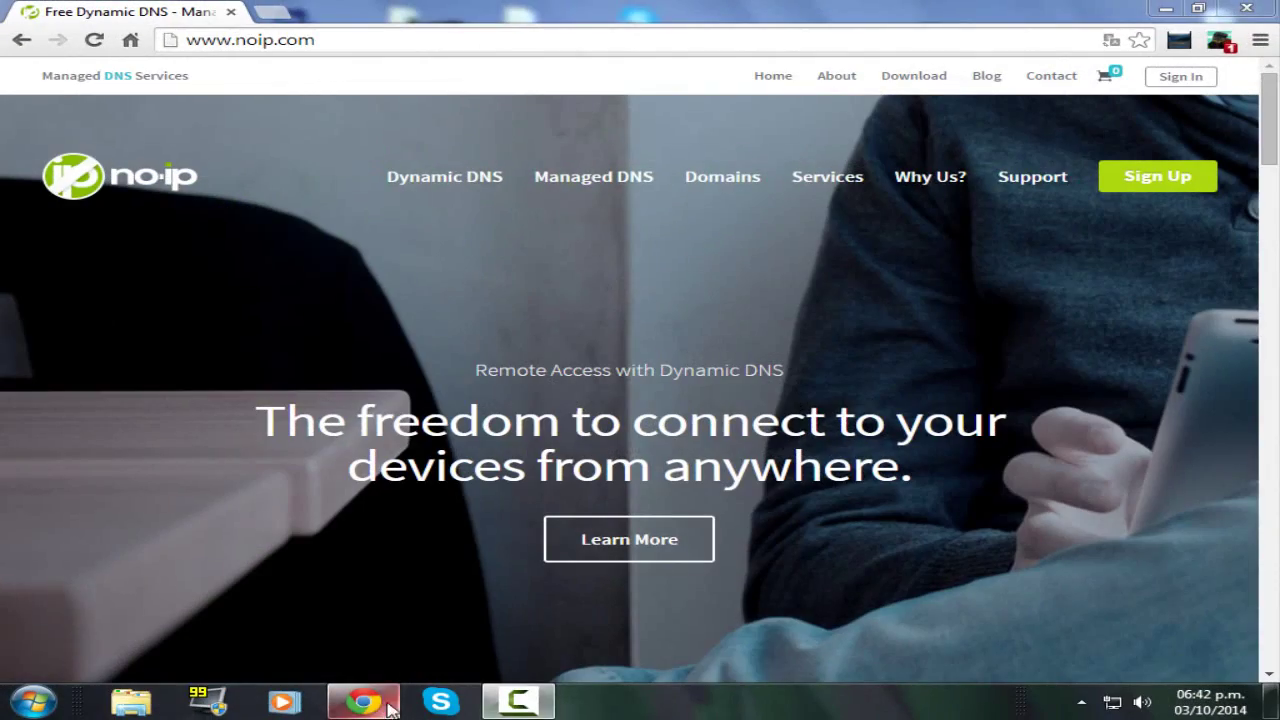
- Restore the browser and go to the noip.com address
click(364, 701)
click(364, 701)
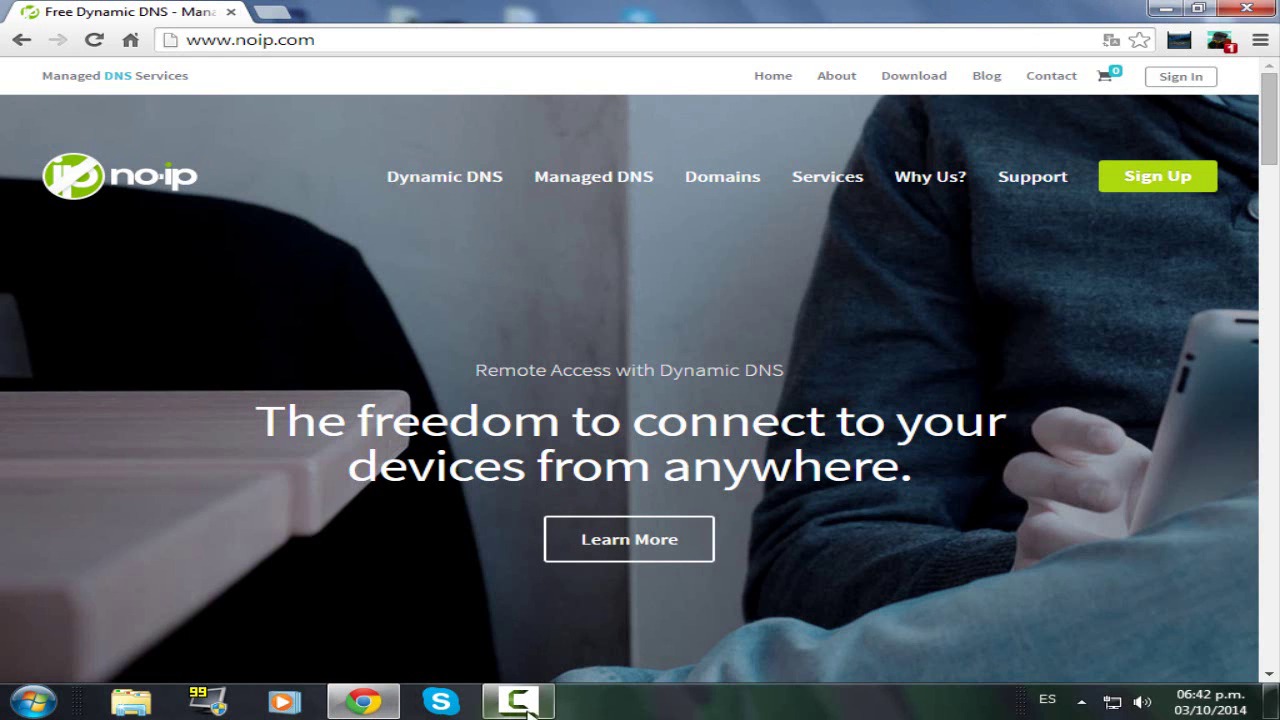
mouse_move(518, 700)
click(517, 625)
click(560, 232)
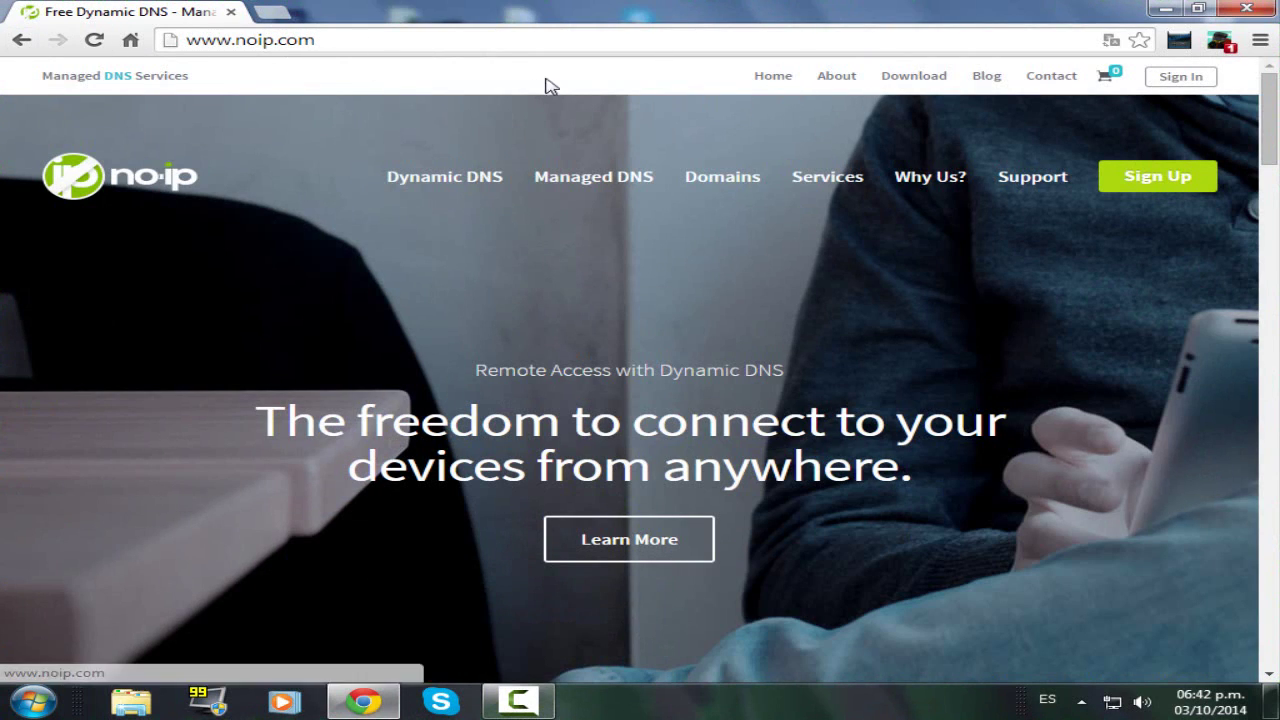
click(285, 40)
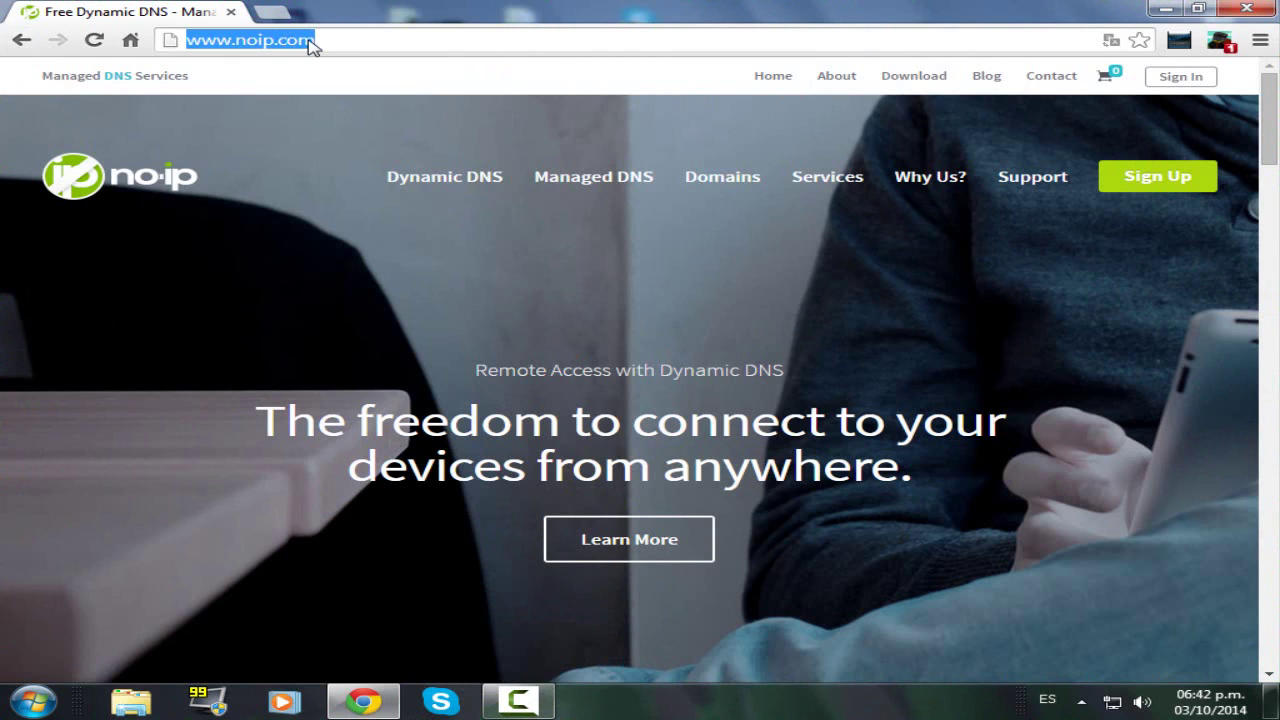
click(340, 40)
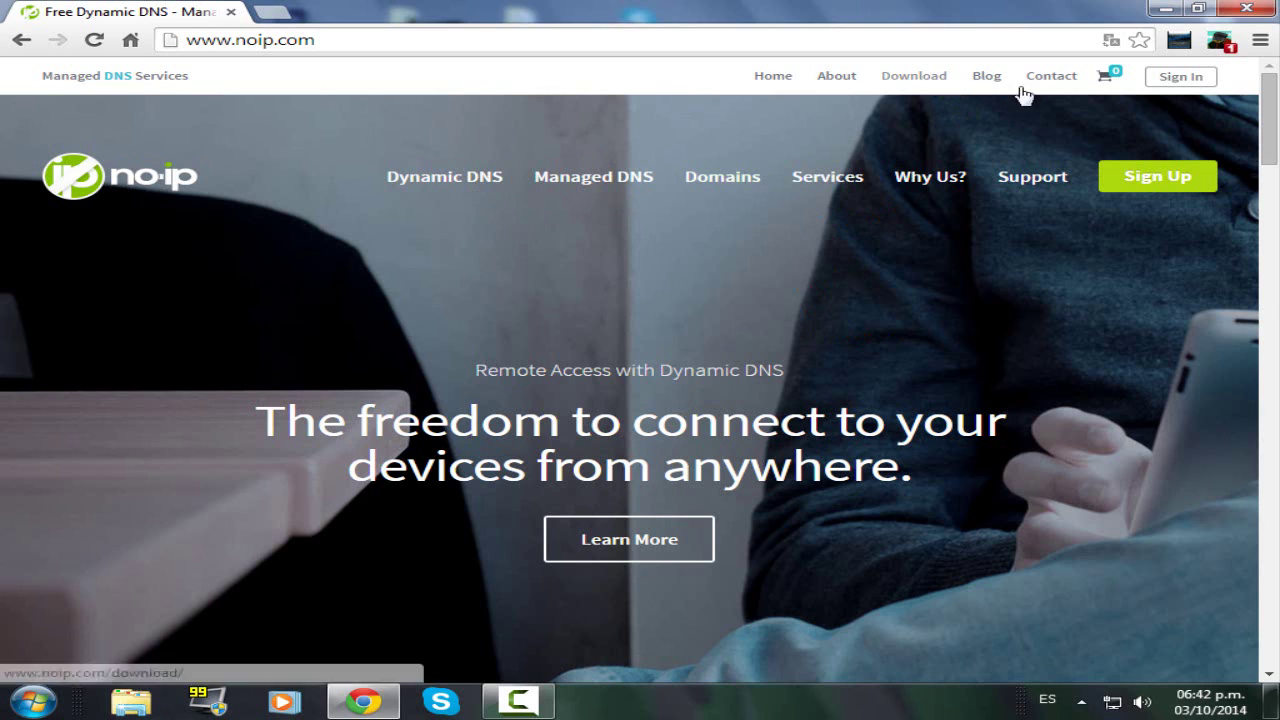
- Start the free No-IP sign-up, dismissing the fake virus warning and closing the antivirus ad tab
click(1168, 182)
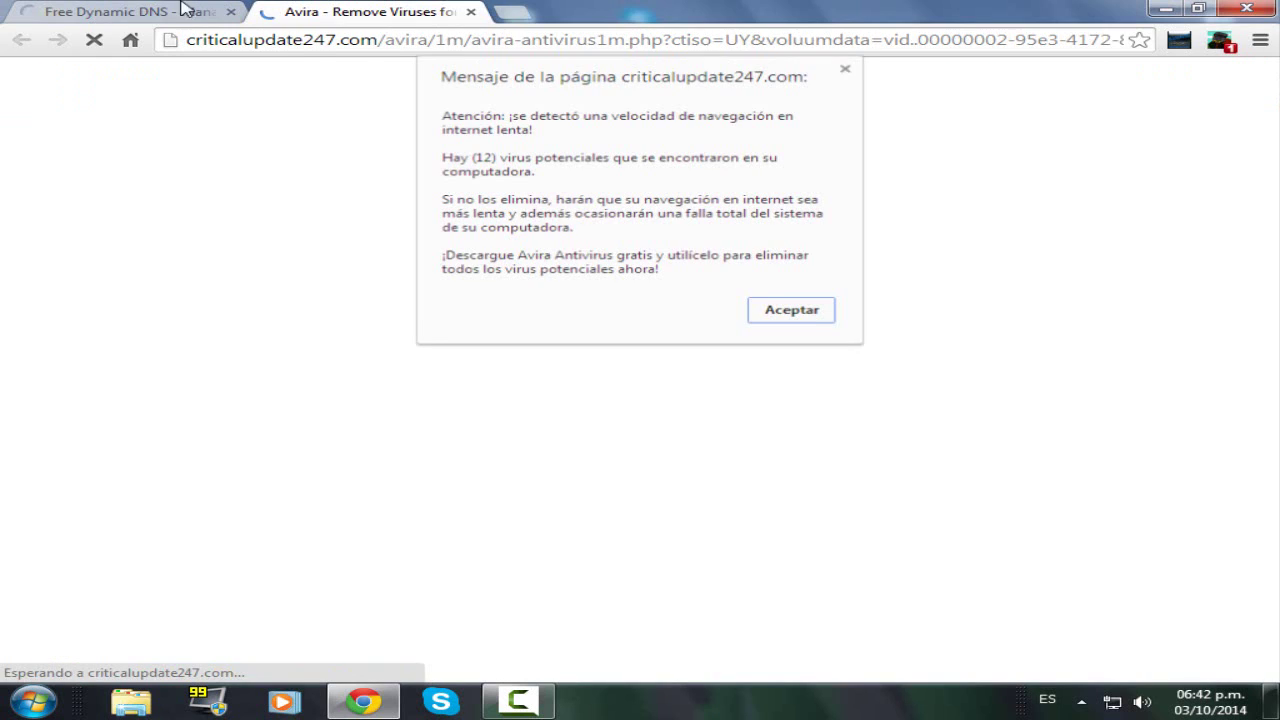
click(767, 314)
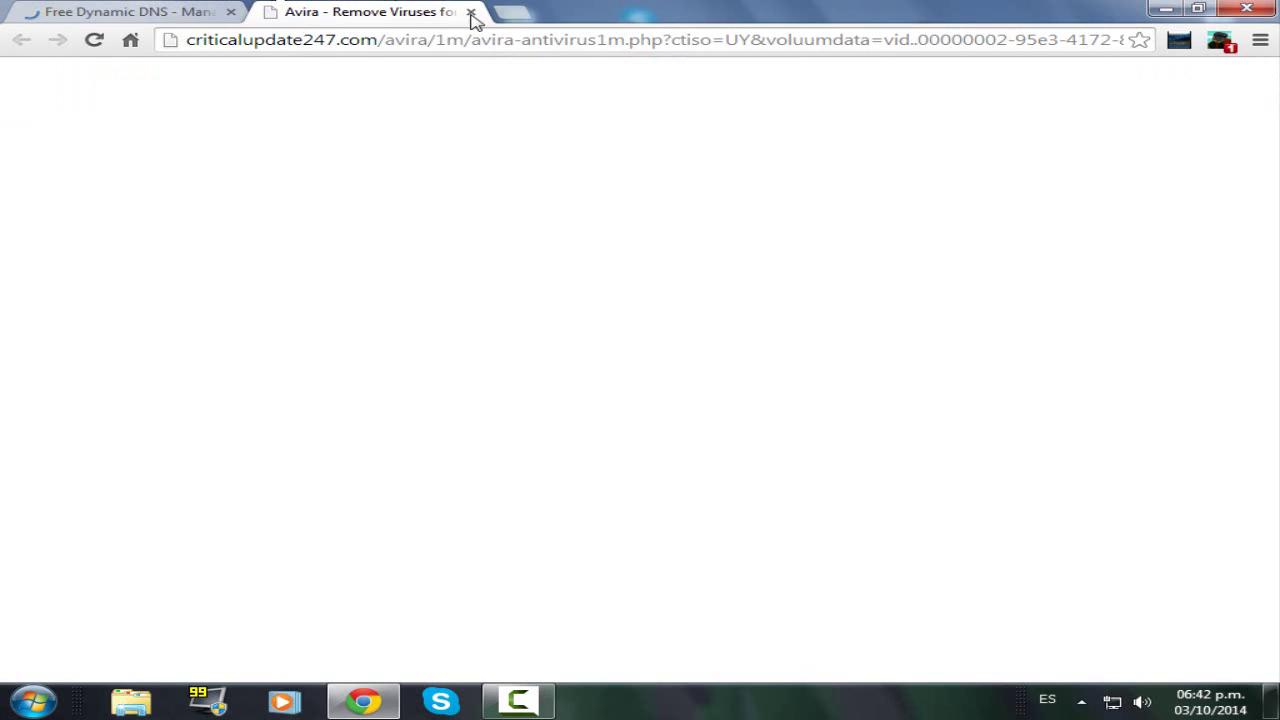
click(471, 12)
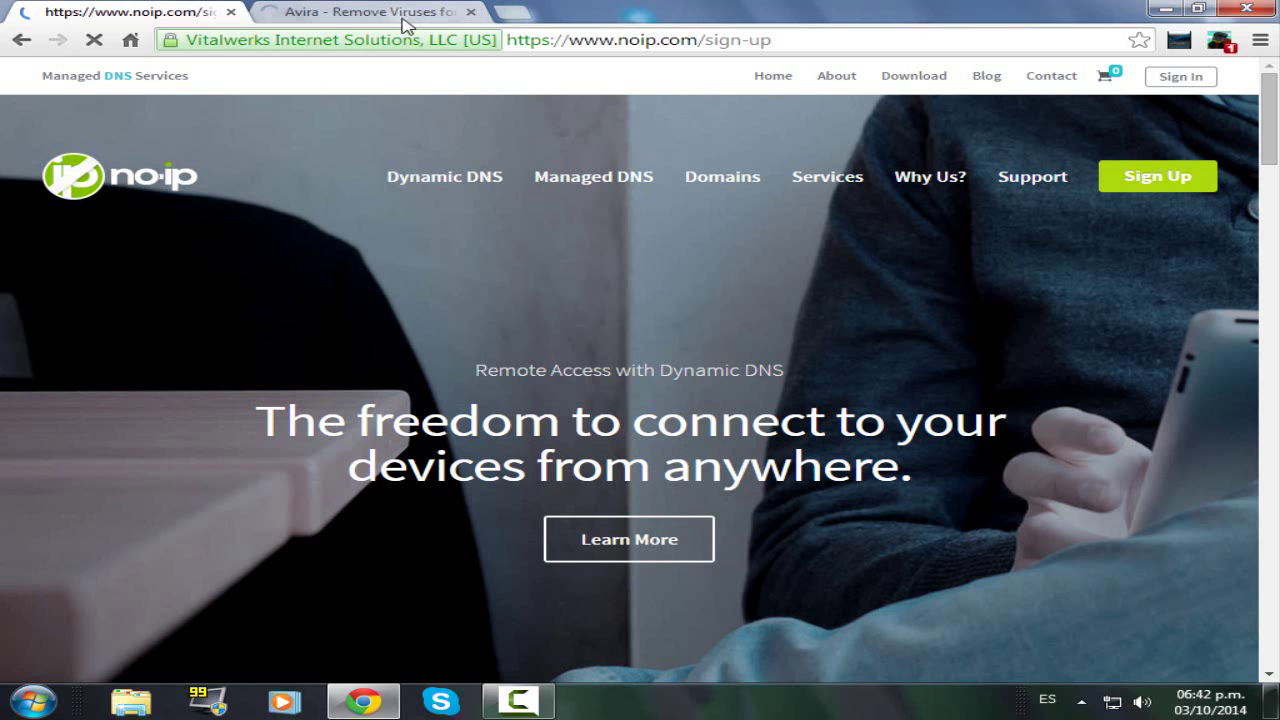
click(471, 12)
double_click(480, 15)
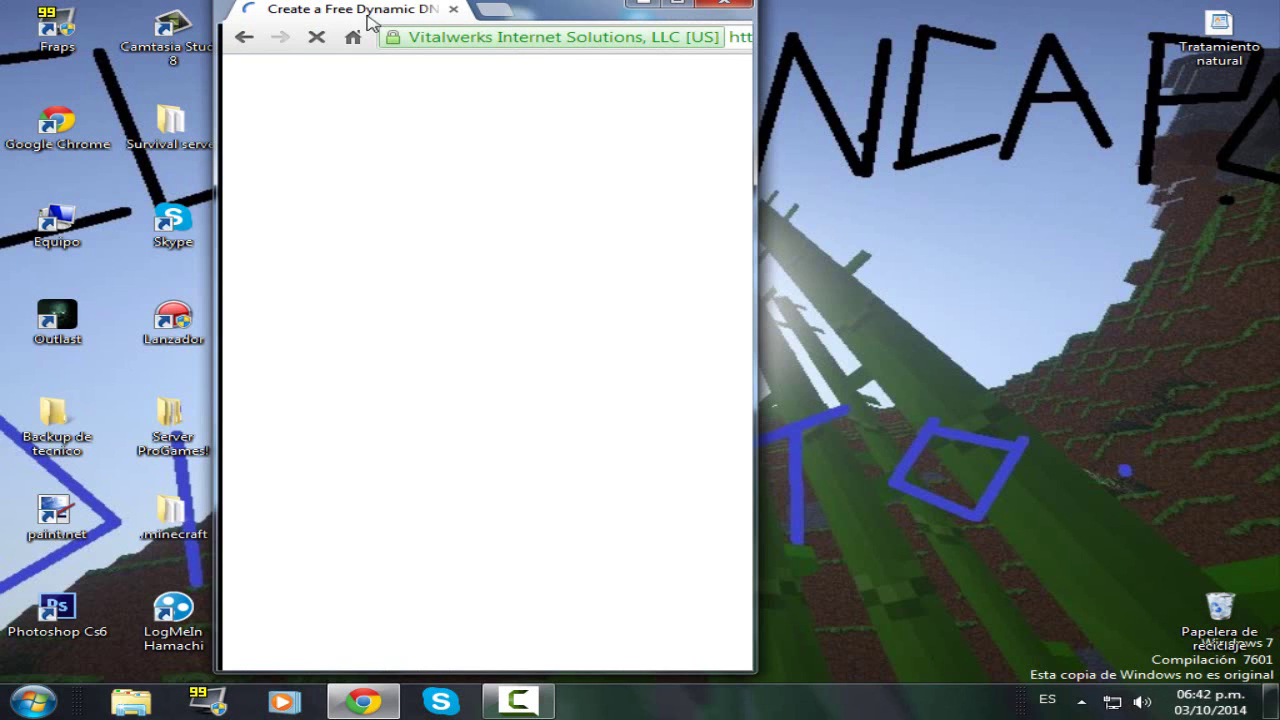
double_click(484, 15)
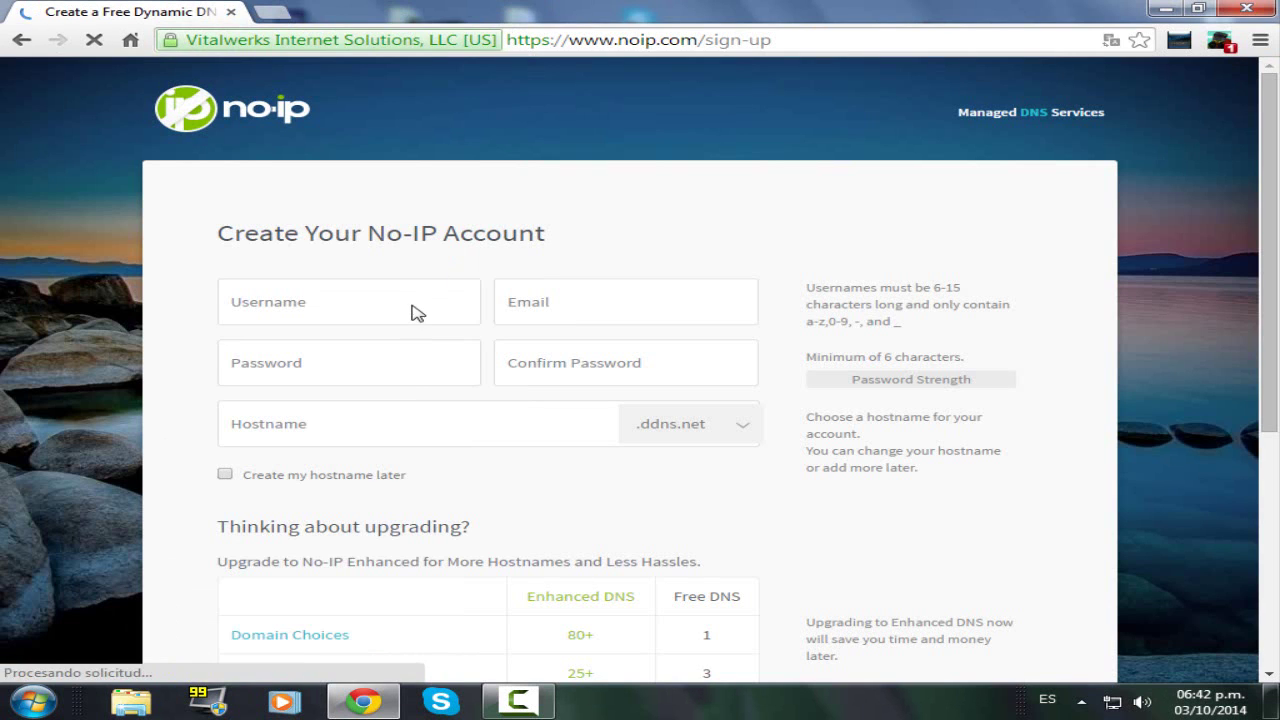
- Begin the username and hostname fields, check the available hostname domains, and close a pop-up ad
click(414, 312)
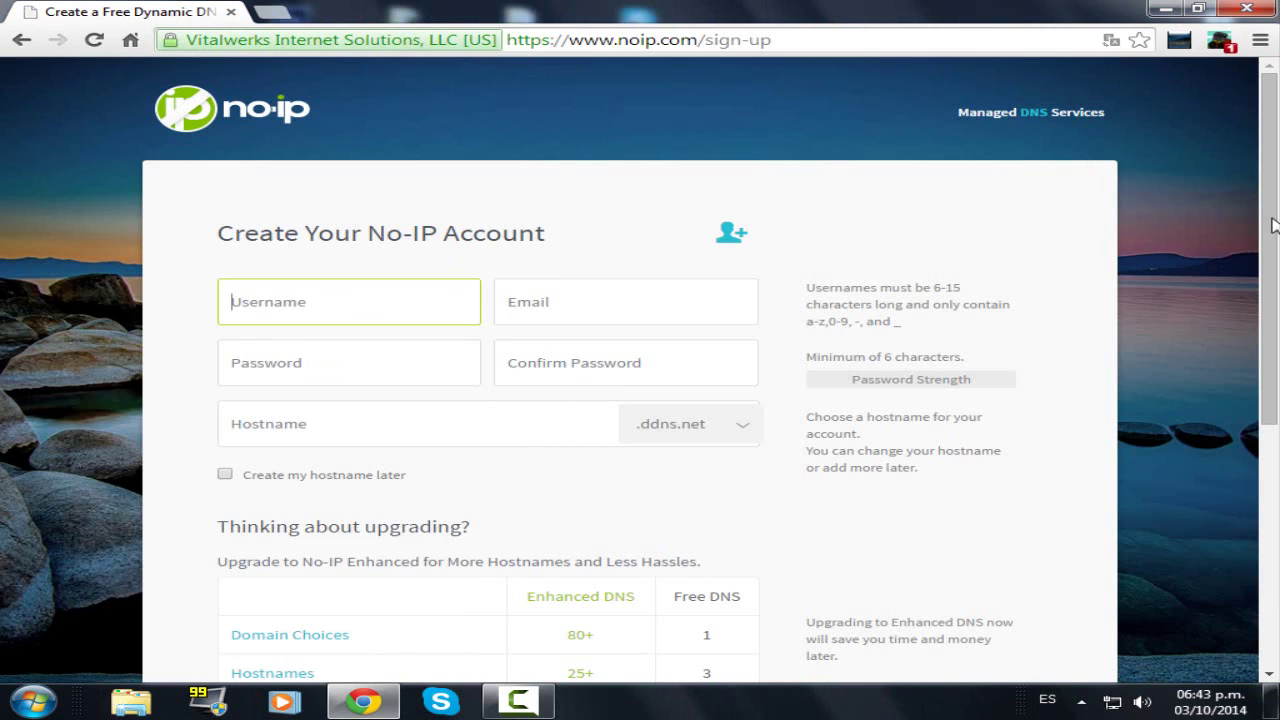
drag(1274, 248, 1274, 300)
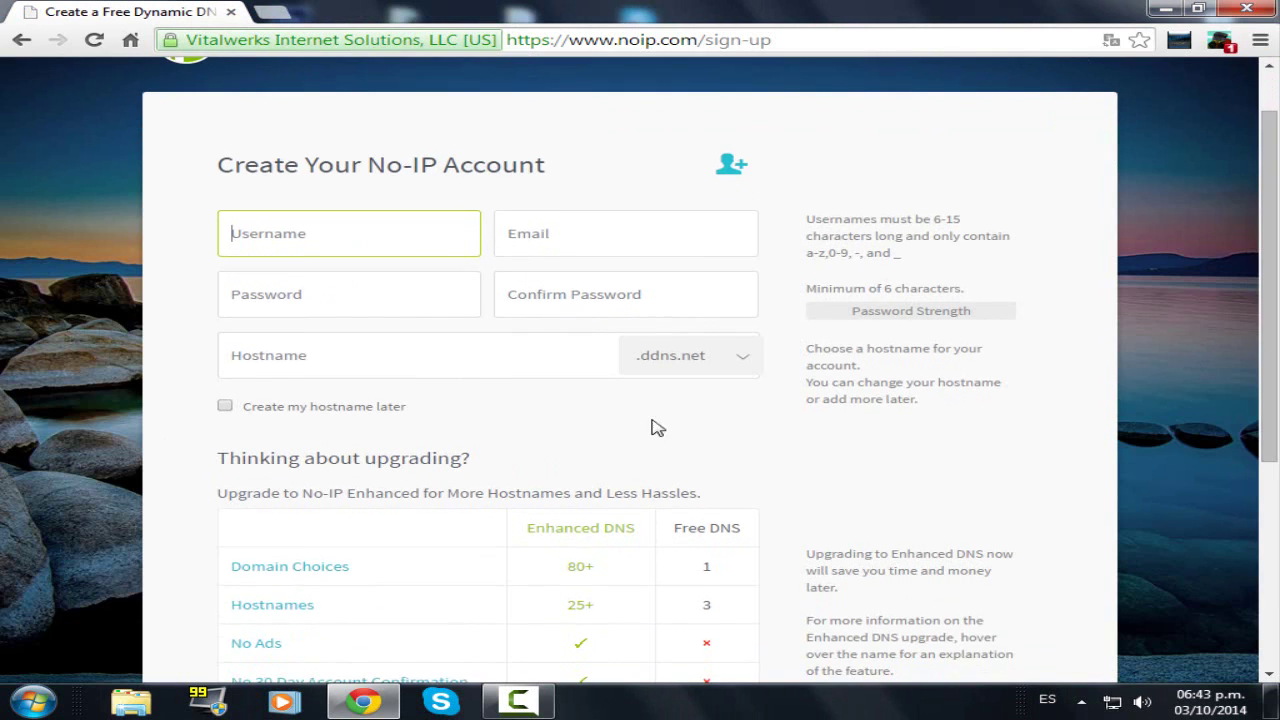
click(725, 360)
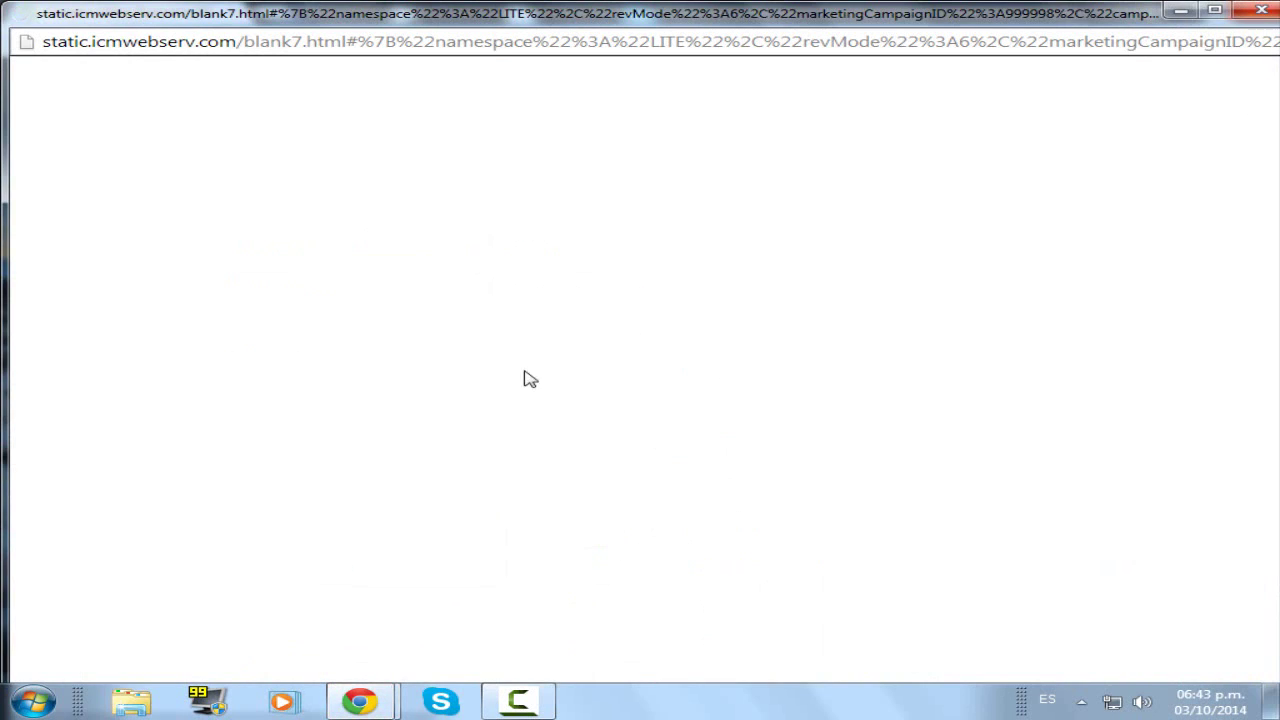
click(1261, 12)
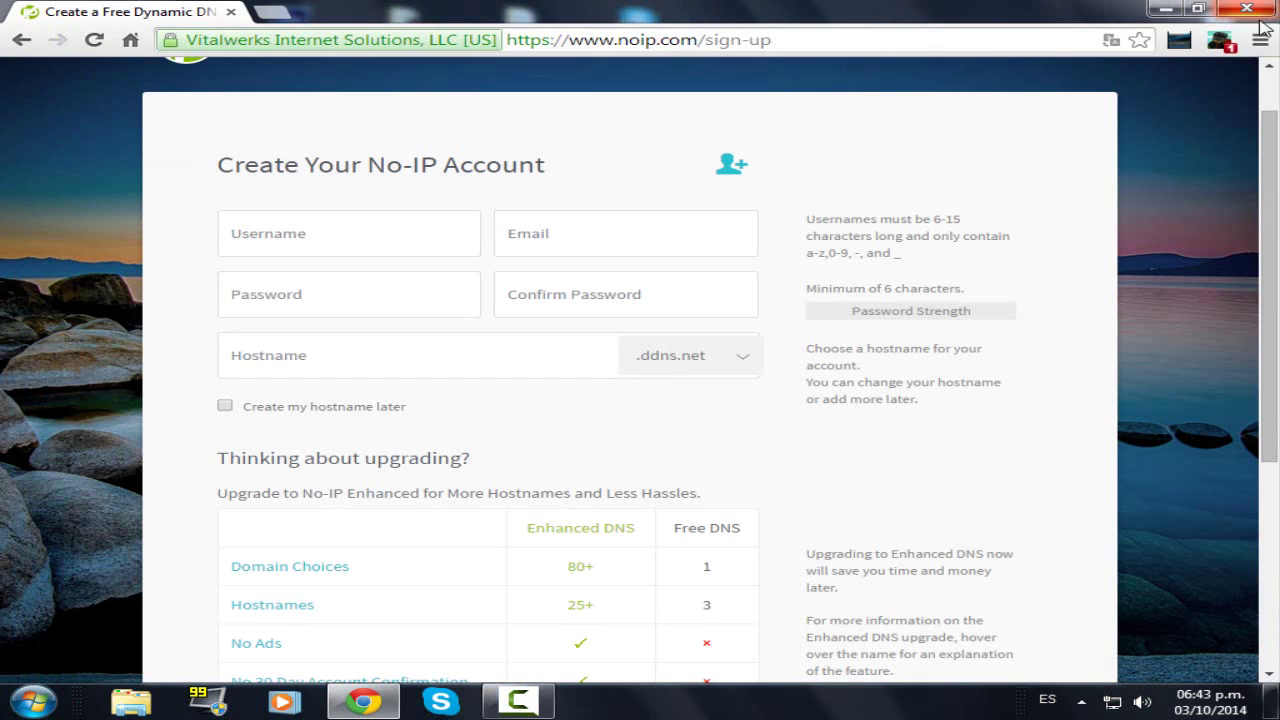
click(740, 364)
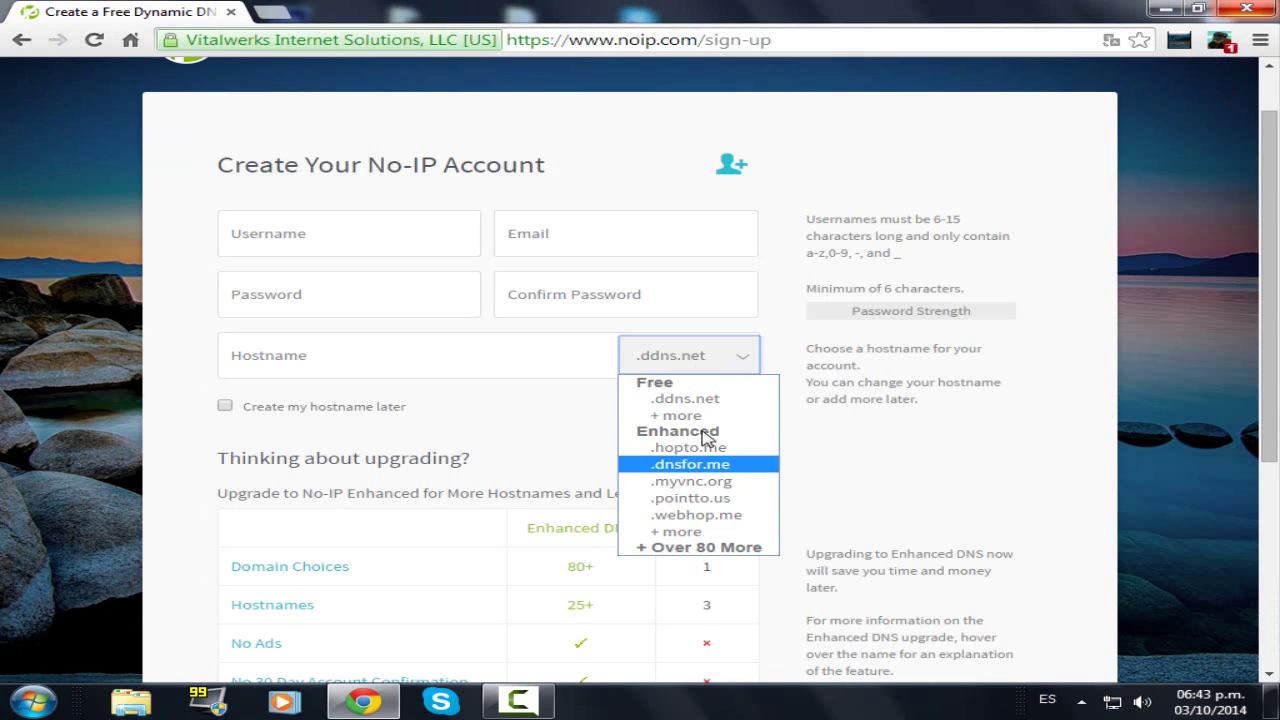
click(462, 366)
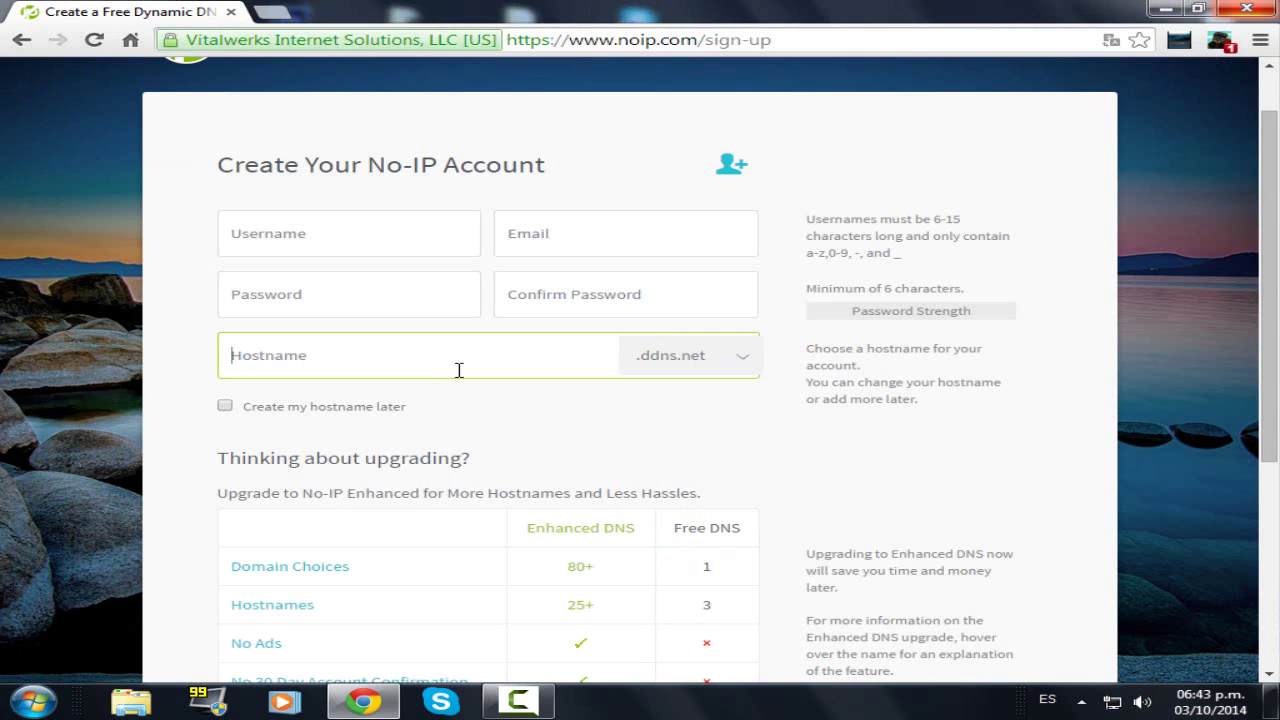
scroll(484, 376, down, 3)
scroll(596, 505, up, 1)
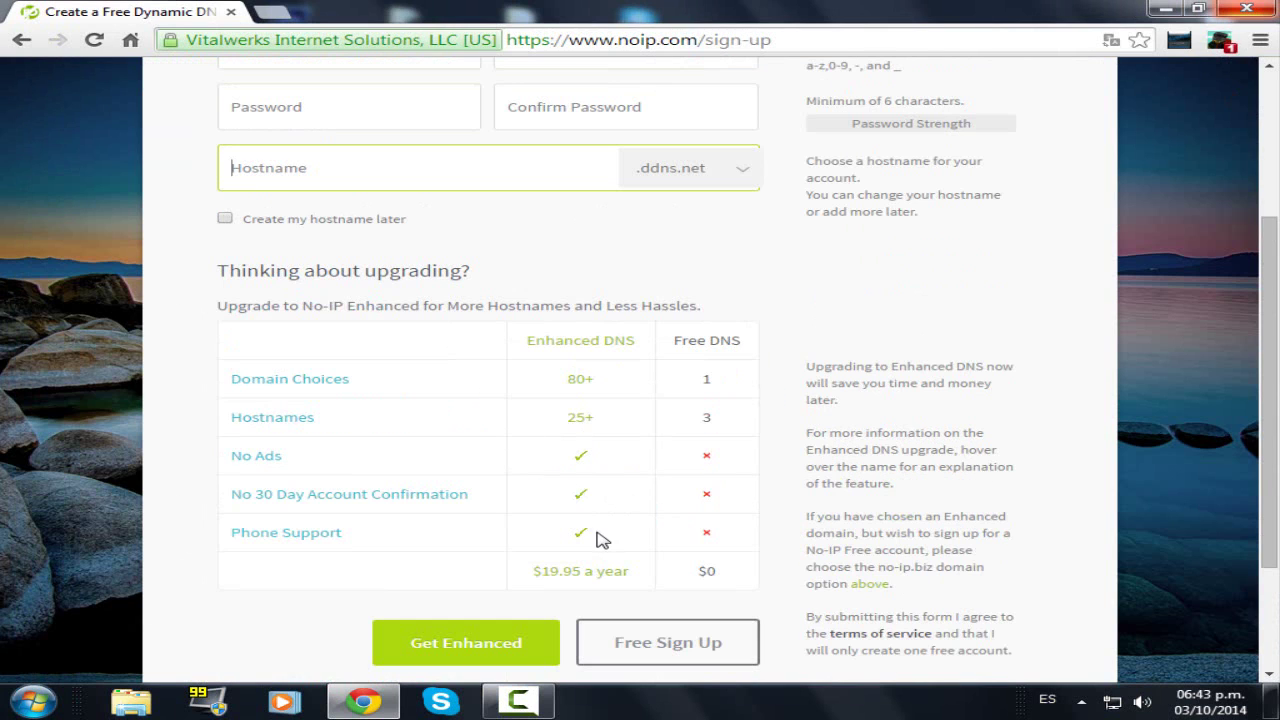
- Submit the sign-up form, which flags a missing username, and recheck the hostname domains
click(676, 656)
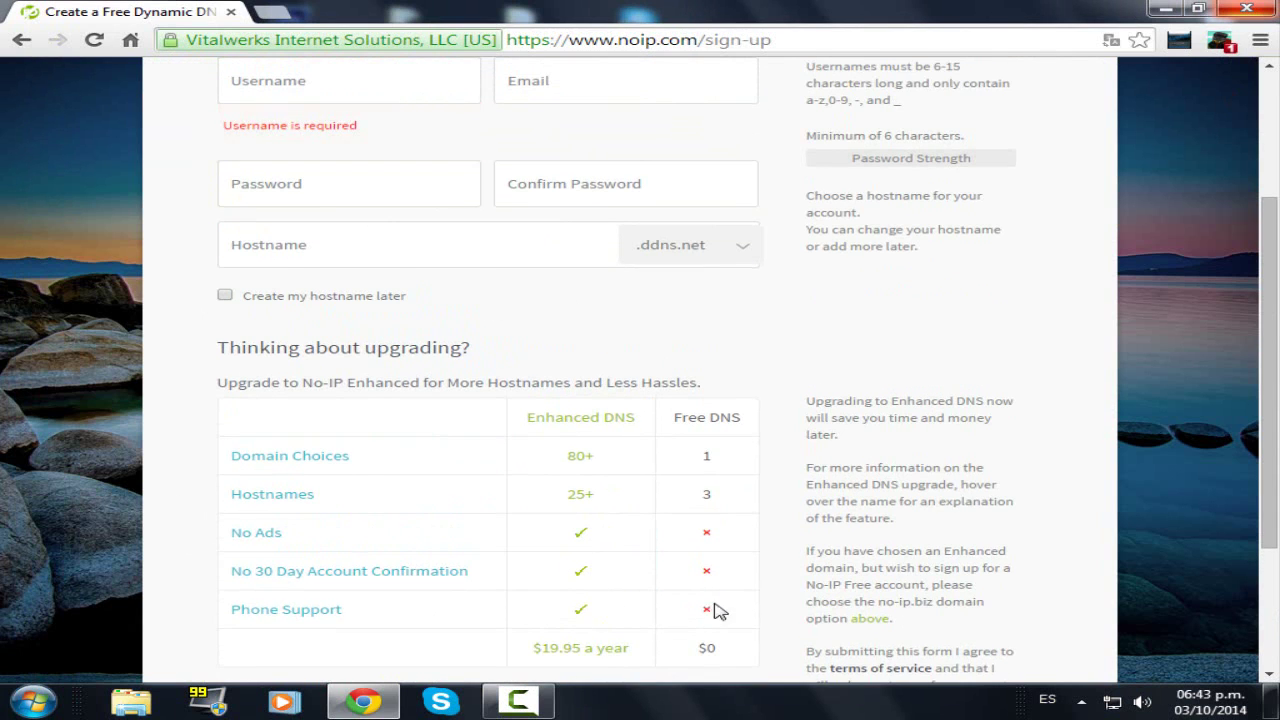
scroll(710, 600, down, 2)
click(693, 550)
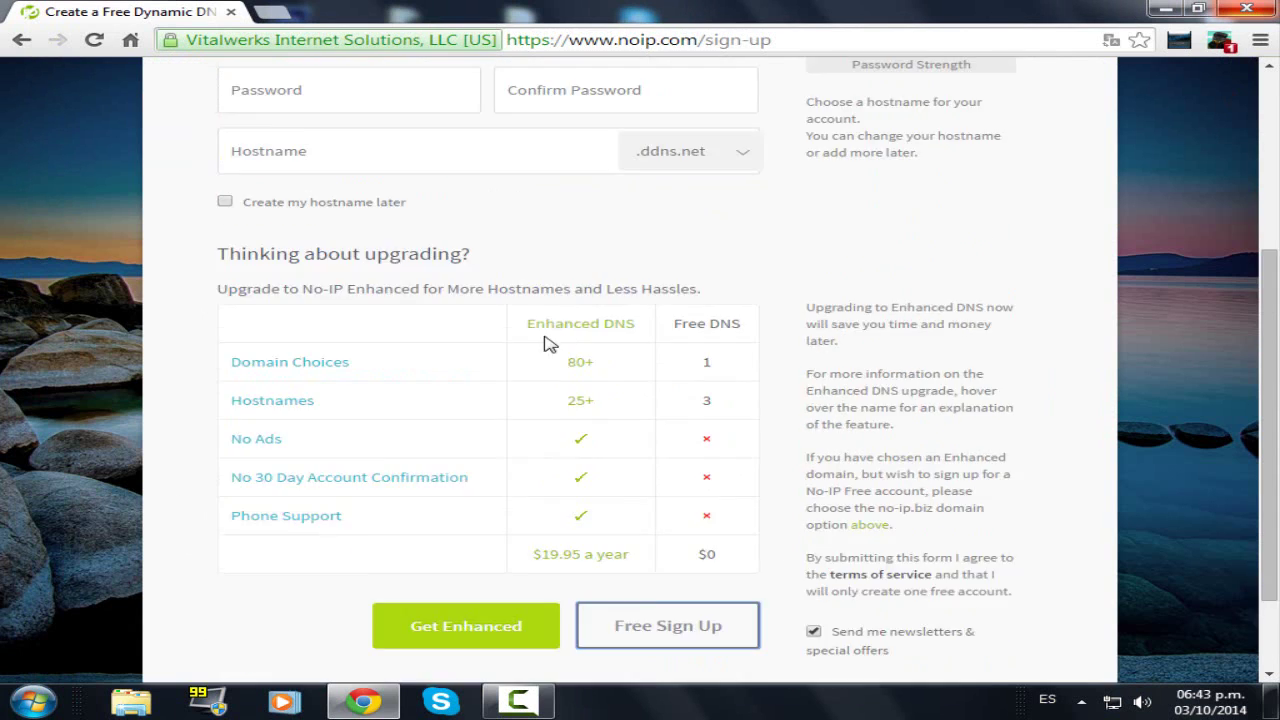
scroll(430, 413, down, 4)
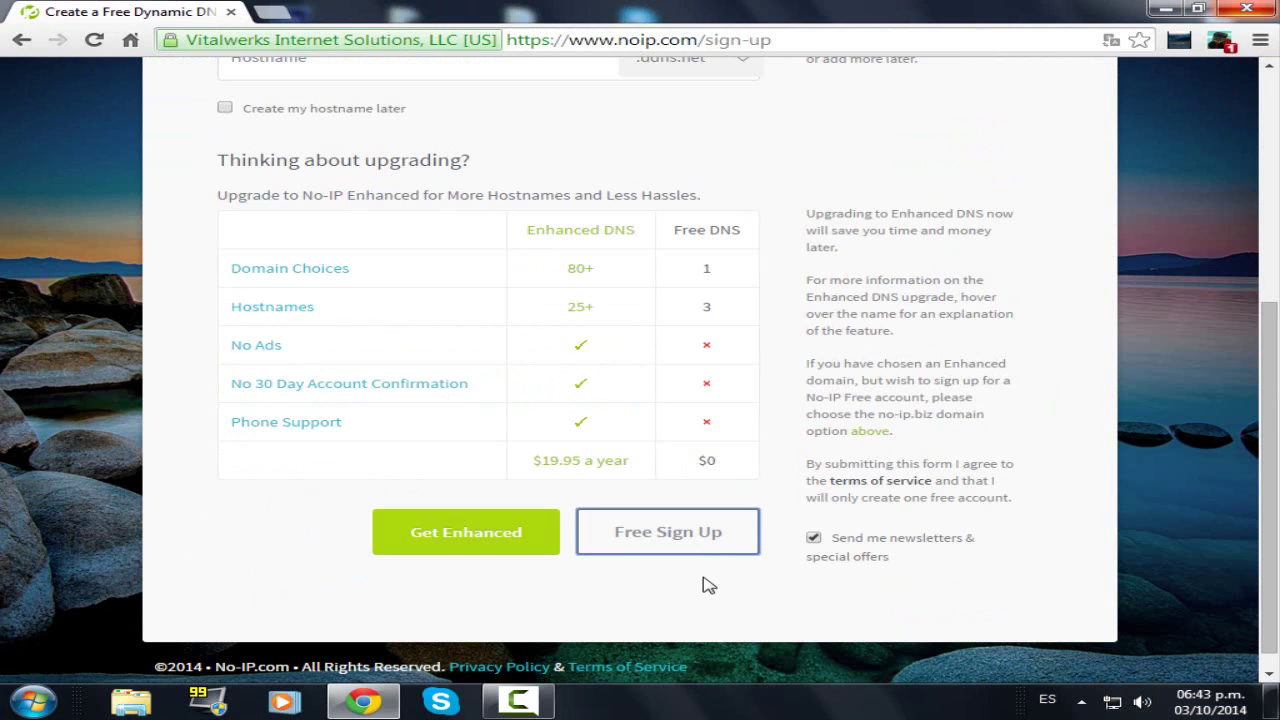
click(634, 549)
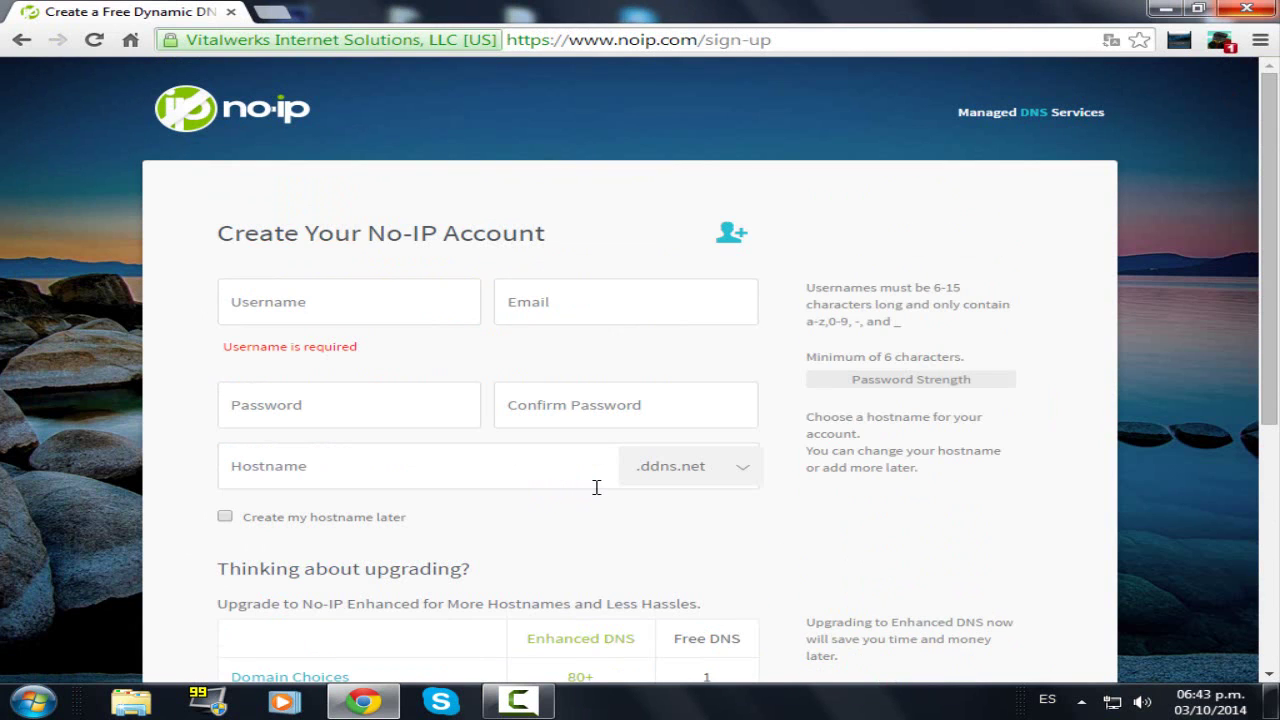
click(454, 470)
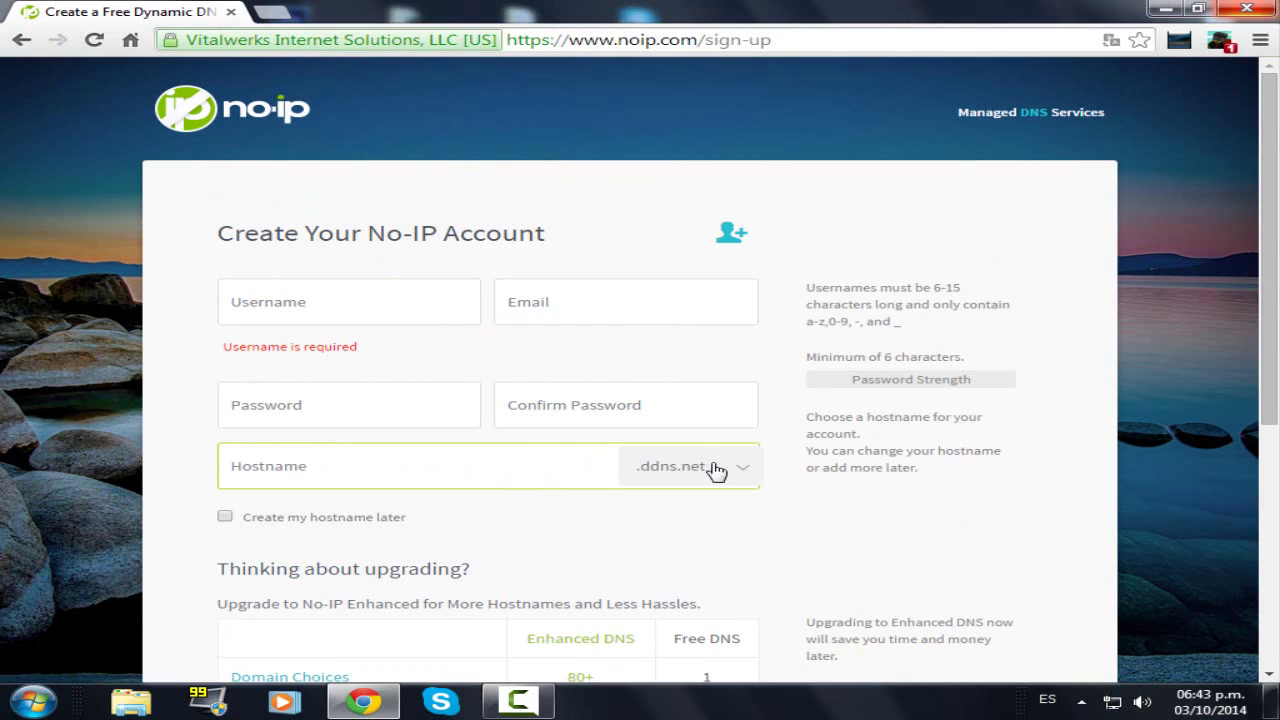
click(746, 472)
- Enter hostname serverconamigos12356 on .ddns.net and submit Free Sign Up
click(648, 484)
click(516, 458)
text(serverconamigos12356)
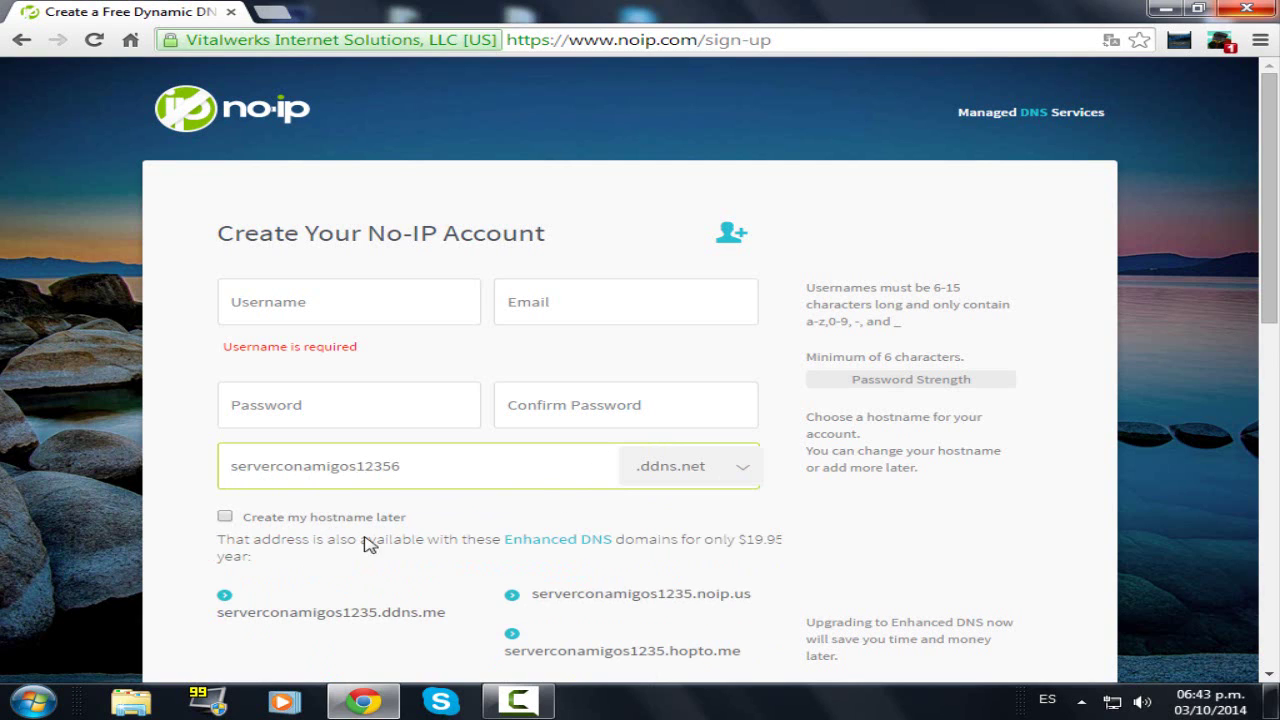
scroll(395, 545, down, 5)
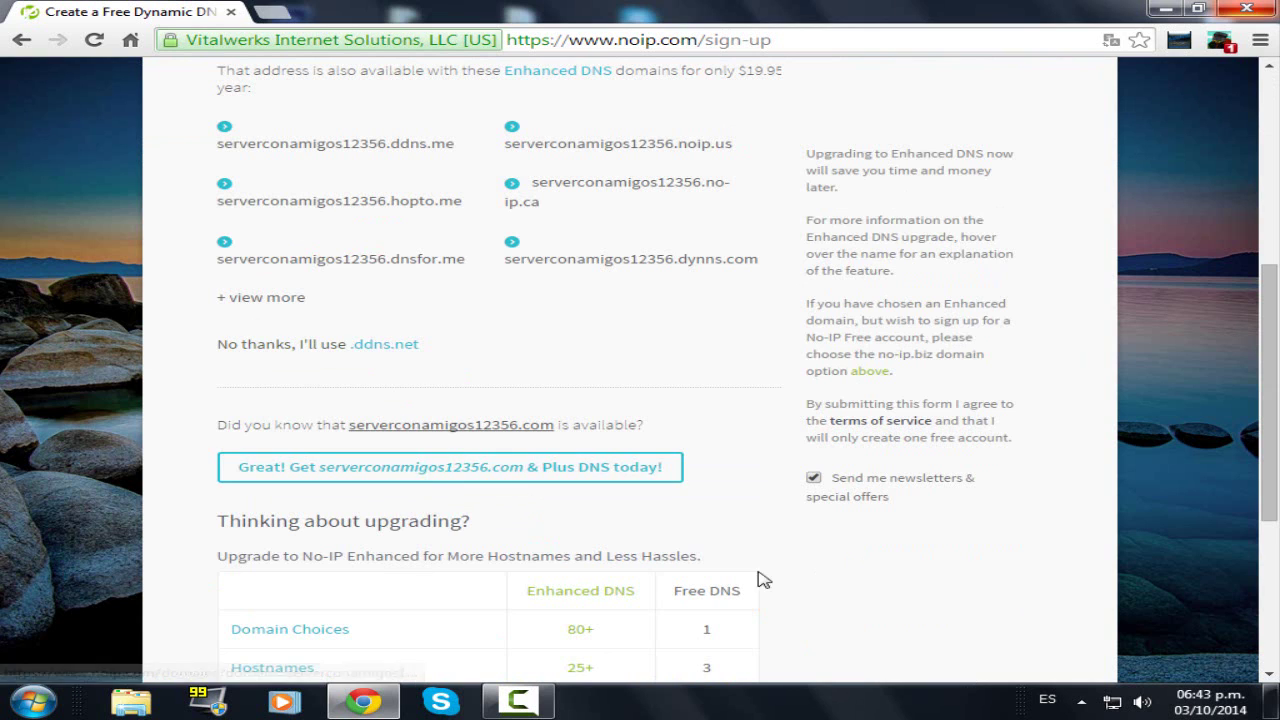
scroll(750, 590, down, 3)
click(703, 612)
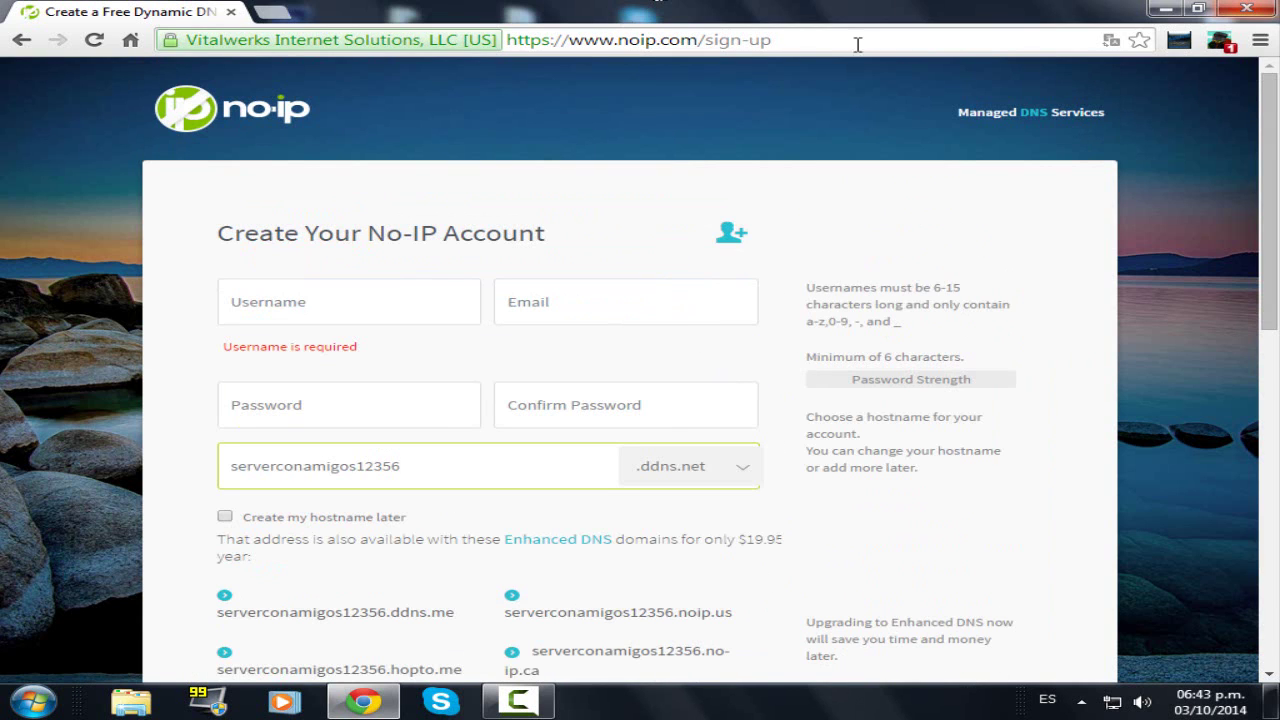
- Reload Hosts / Redirects, showing zero hosts, and open Add A Host with IP 167.56.94.83 prefilled
click(514, 710)
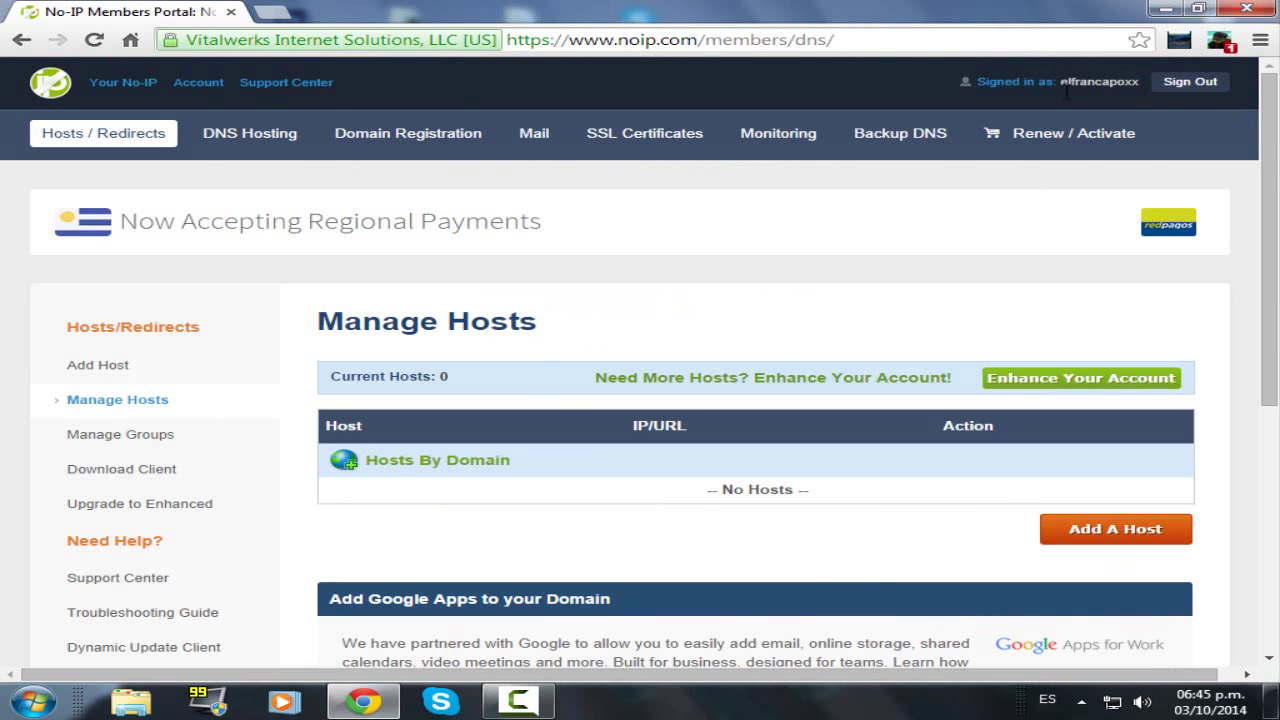
click(58, 138)
click(1097, 530)
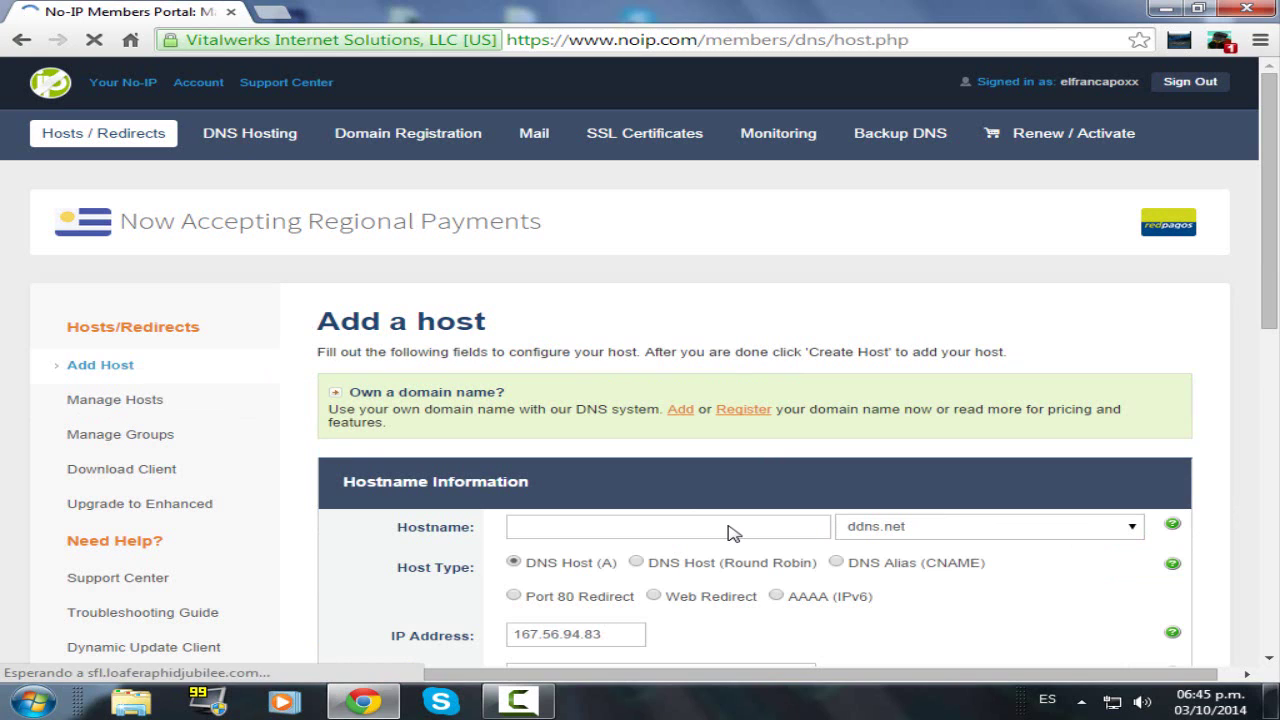
- Enter the hostname serverconamigos312412 in the Add a host form
click(731, 532)
scroll(610, 526, down, 1)
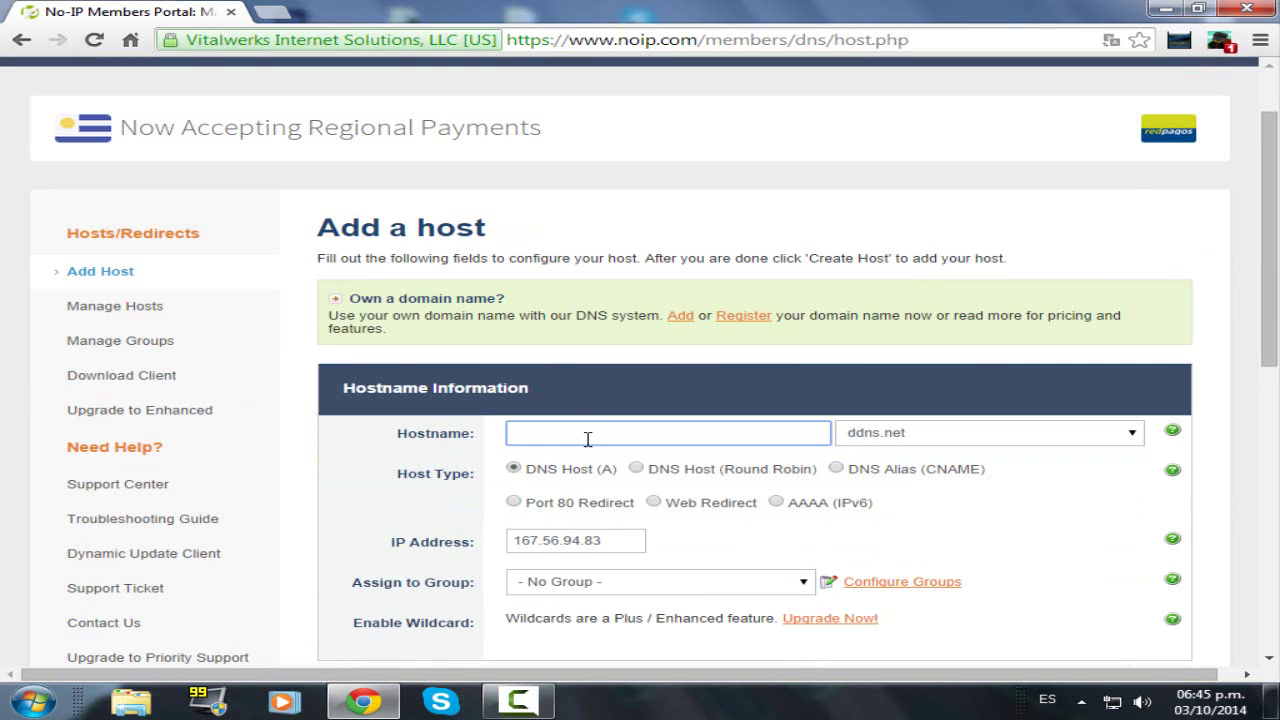
click(588, 440)
click(492, 480)
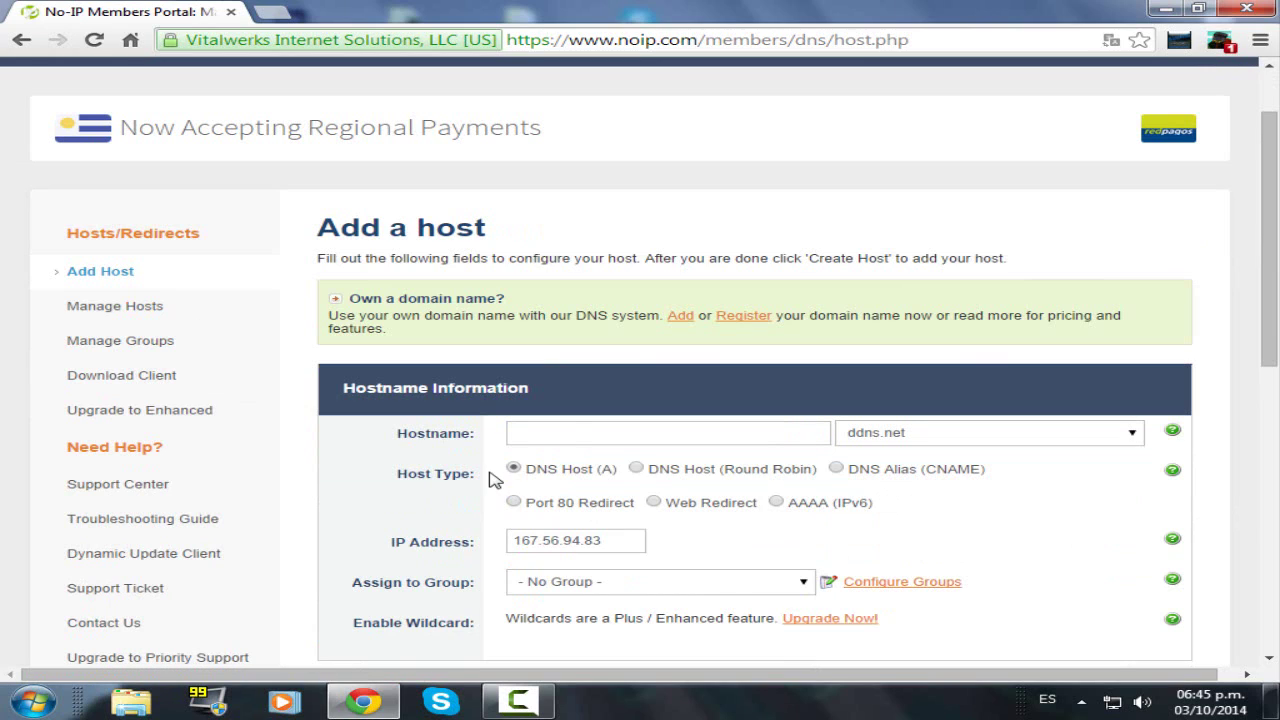
click(575, 433)
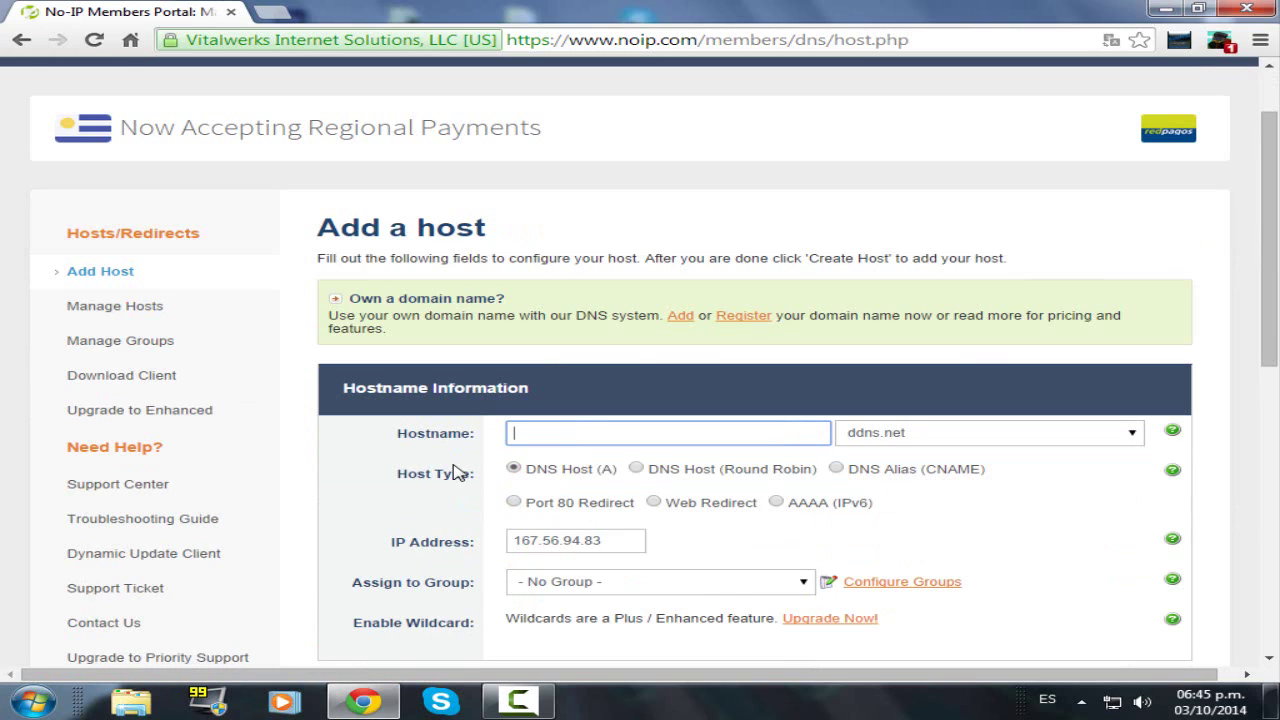
text(serverconamigos312412)
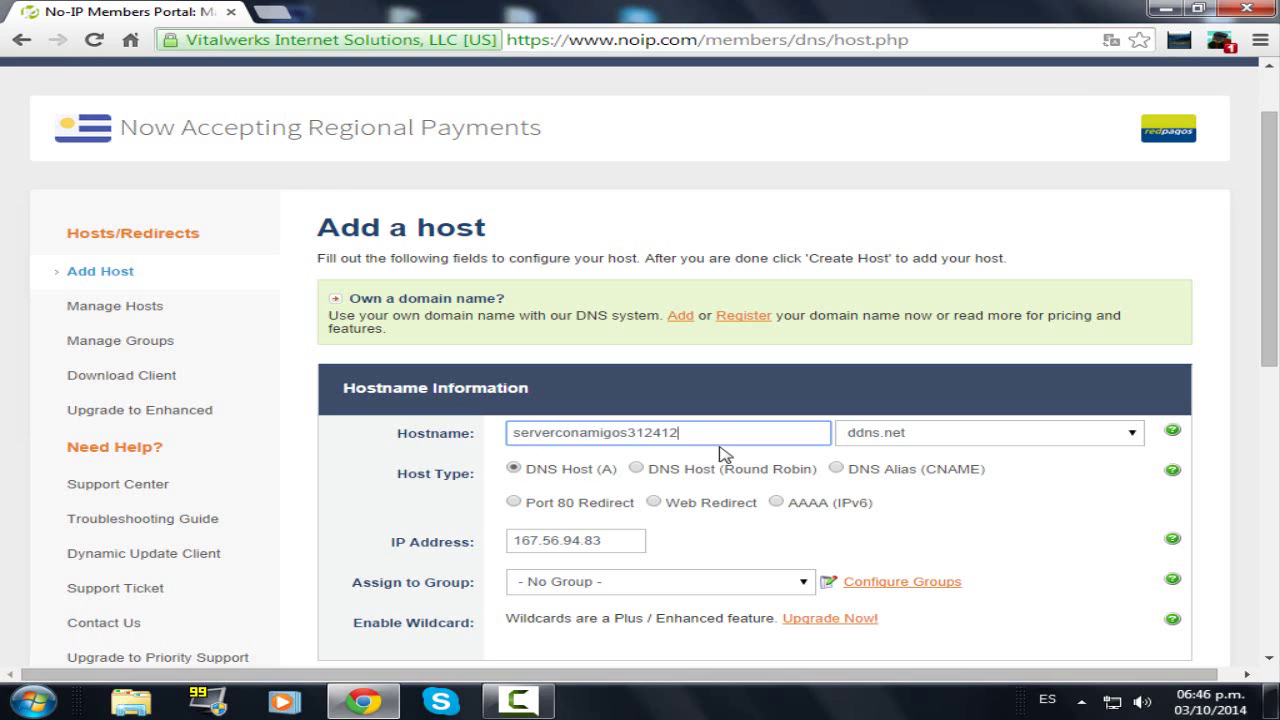
drag(673, 437, 512, 436)
click(779, 437)
- Choose servegame.com as the domain and submit the host, getting the character-limit error
click(1078, 447)
scroll(920, 400, down, 3)
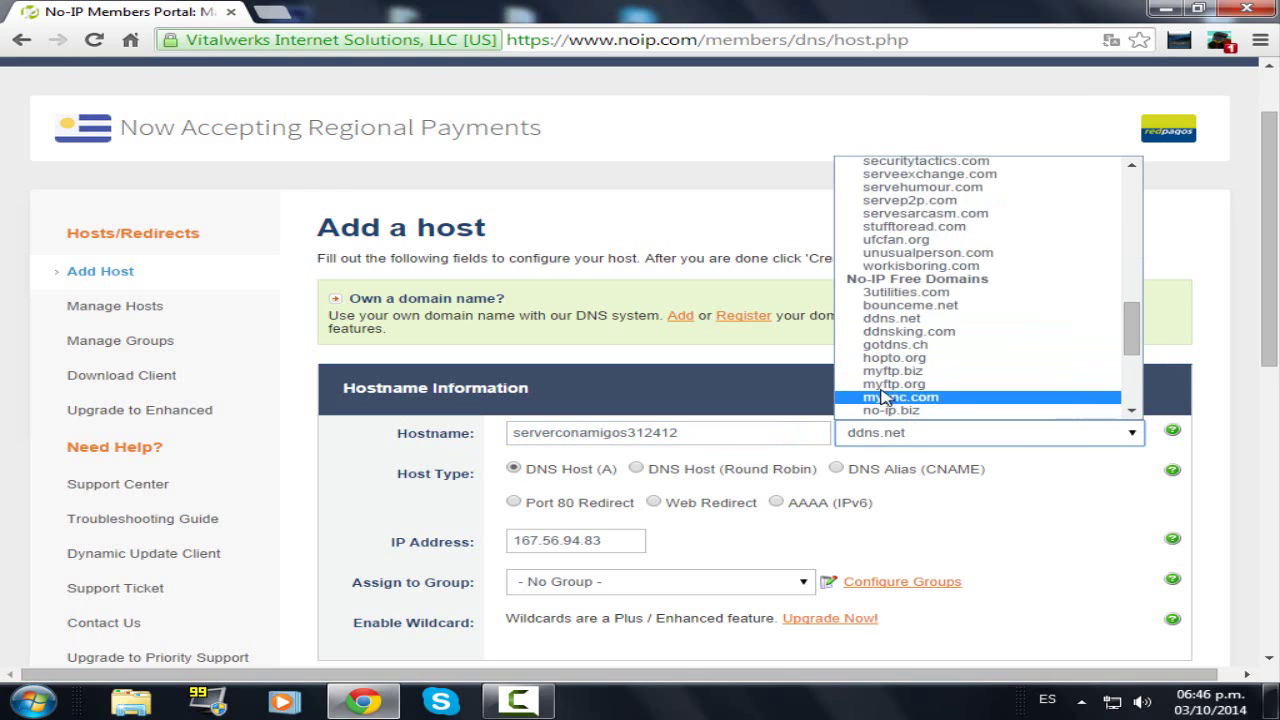
scroll(890, 362, up, 10)
scroll(890, 362, up, 2)
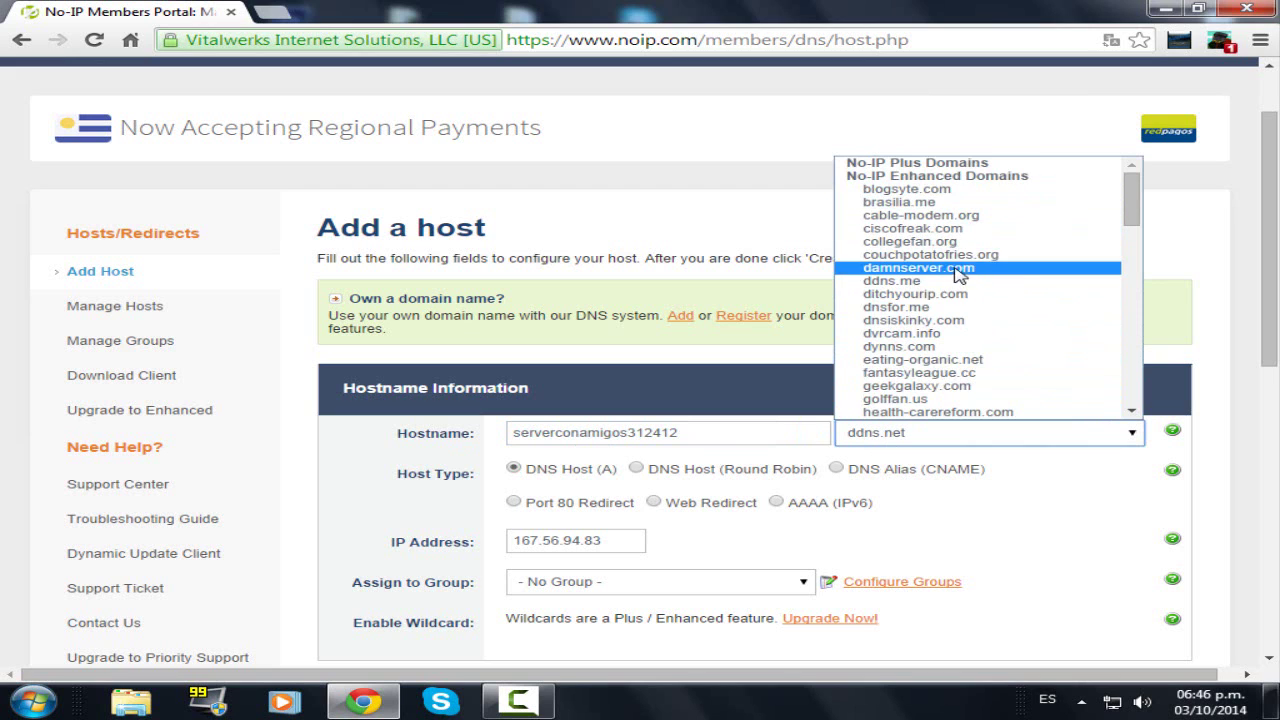
scroll(975, 290, down, 5)
scroll(978, 316, down, 15)
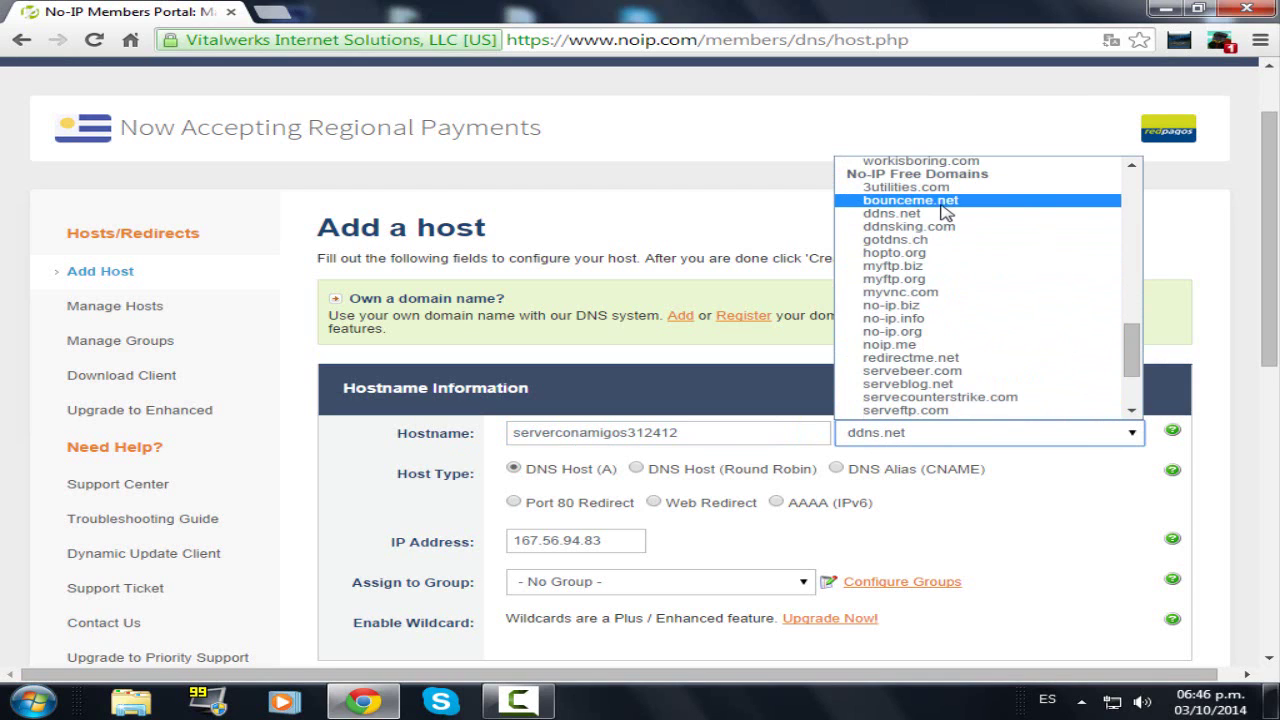
scroll(920, 240, down, 3)
scroll(895, 258, up, 4)
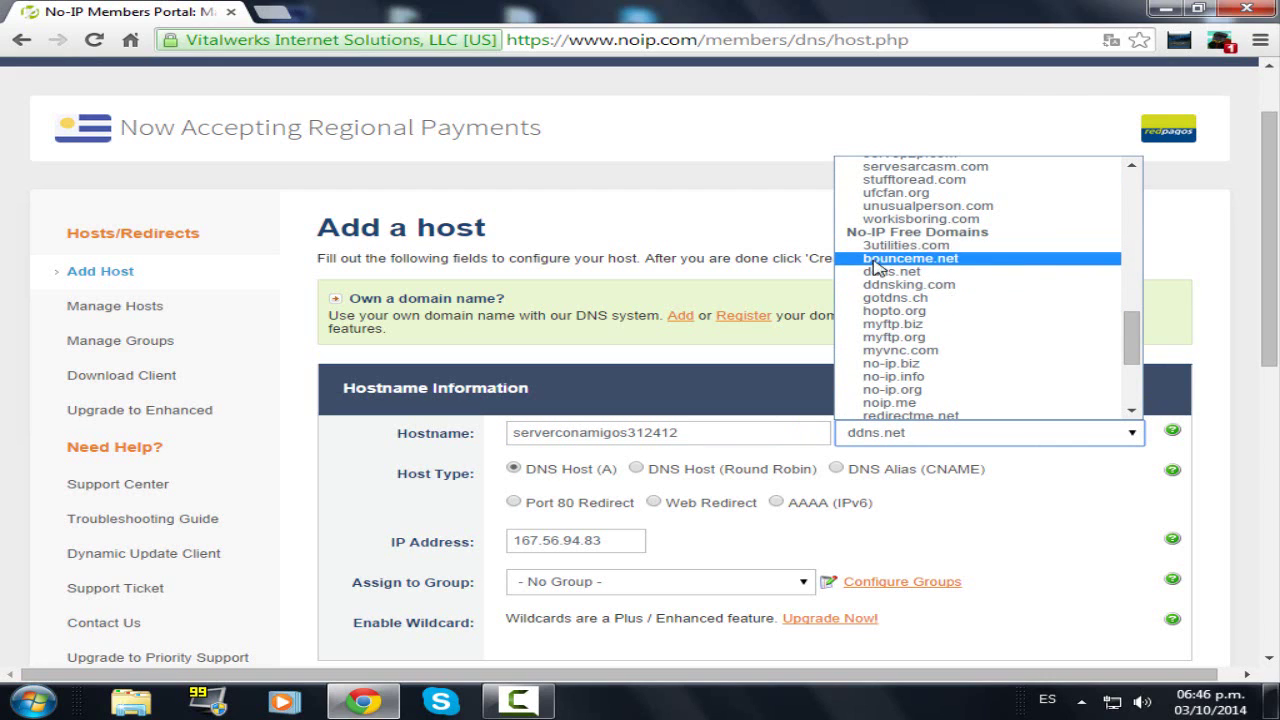
scroll(940, 303, down, 3)
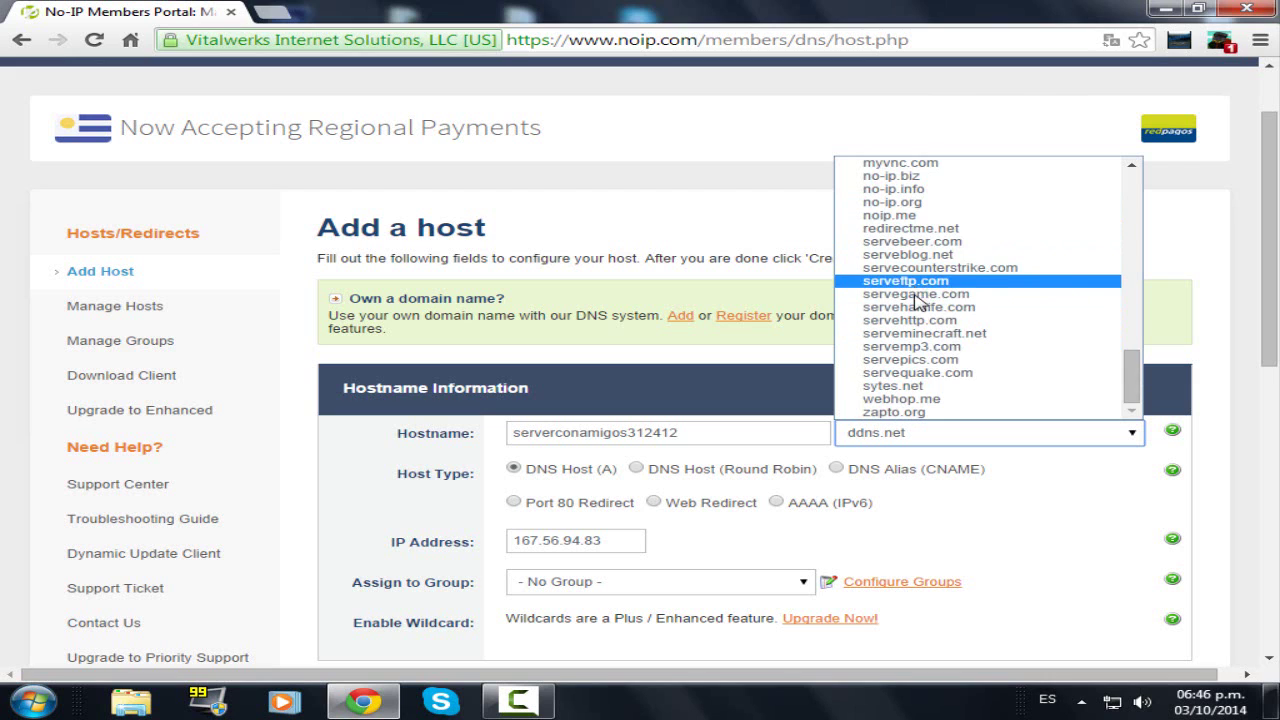
click(916, 294)
scroll(520, 430, down, 1)
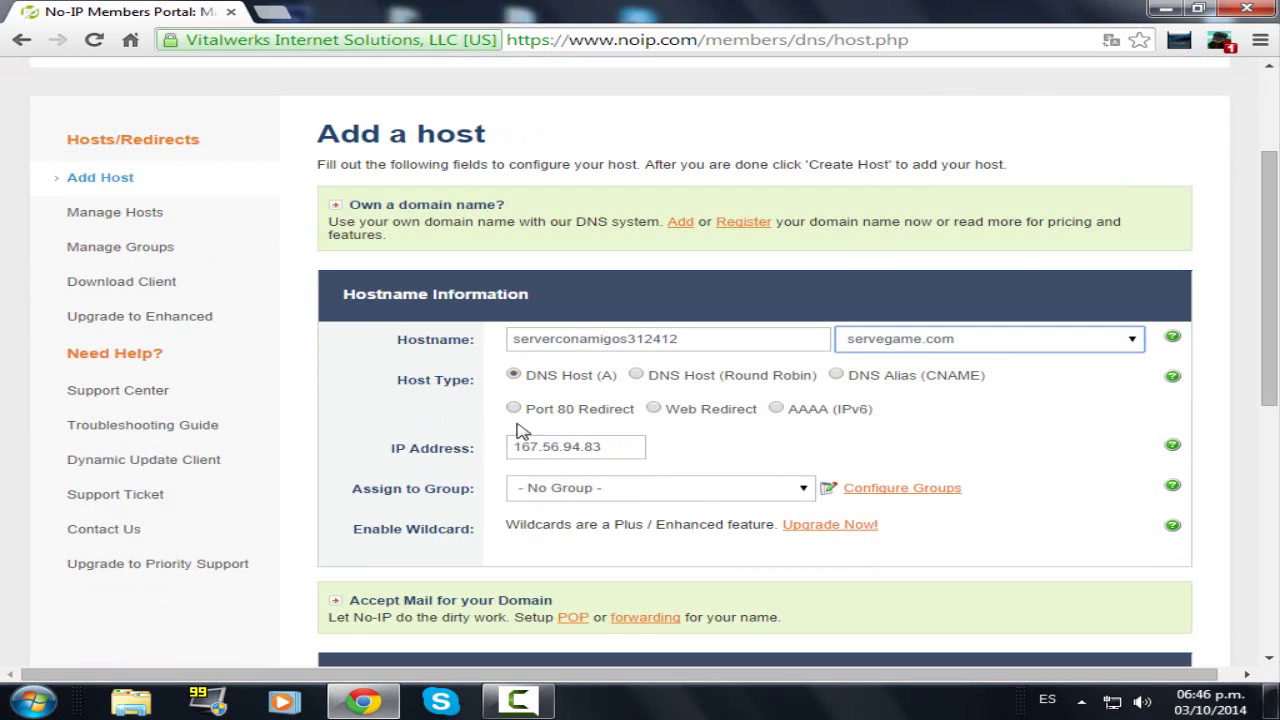
scroll(855, 487, down, 3)
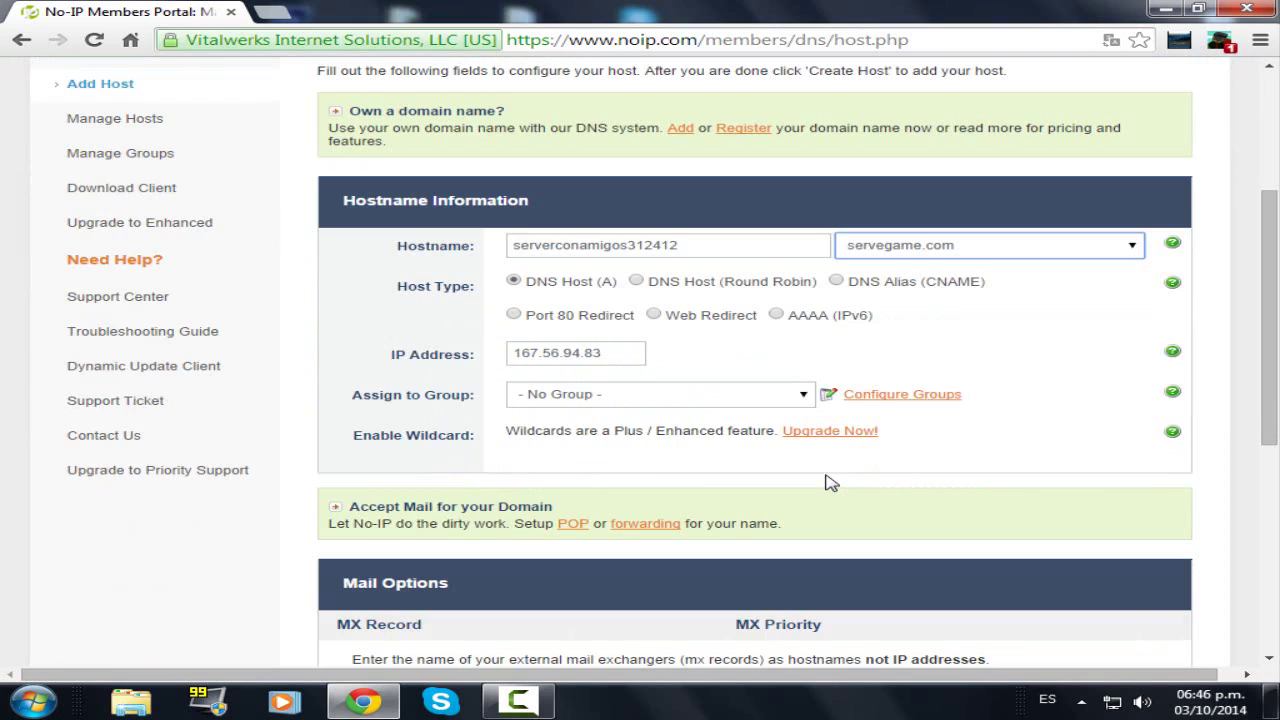
click(1129, 596)
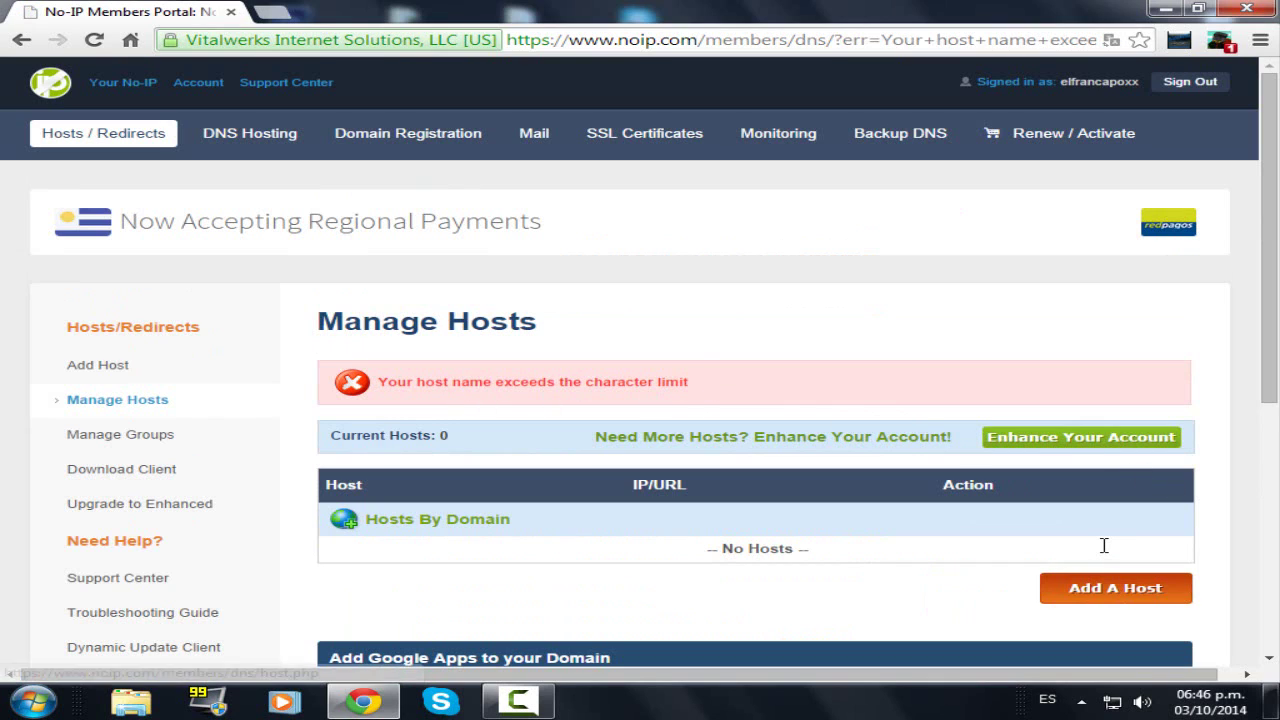
- Reopen the Add a host form and enter the shorter hostname serveconamigo
click(1137, 590)
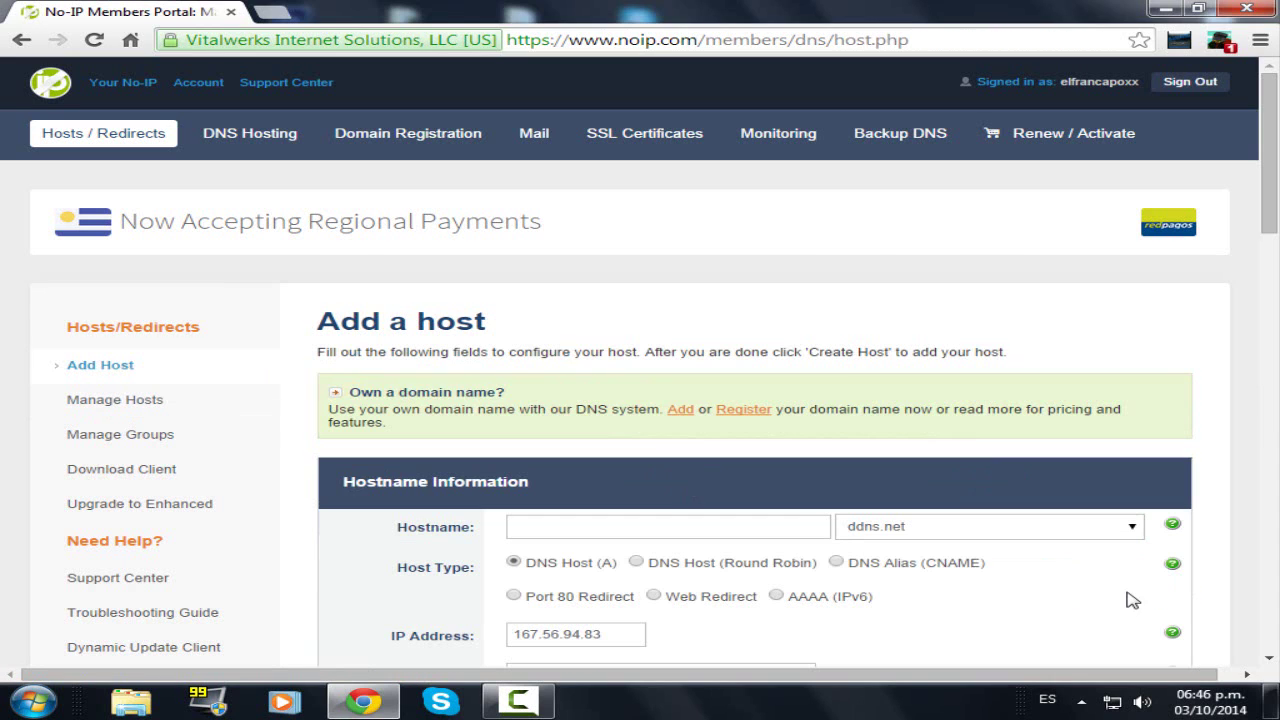
click(622, 530)
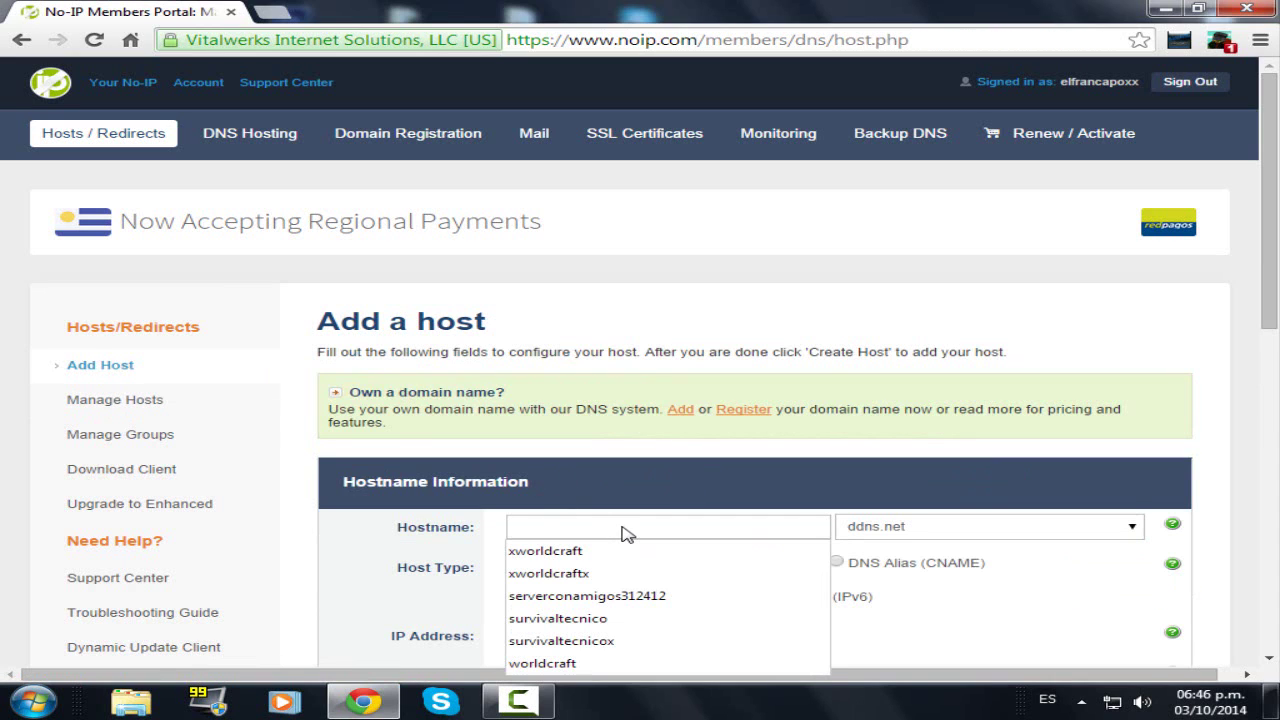
text(server)
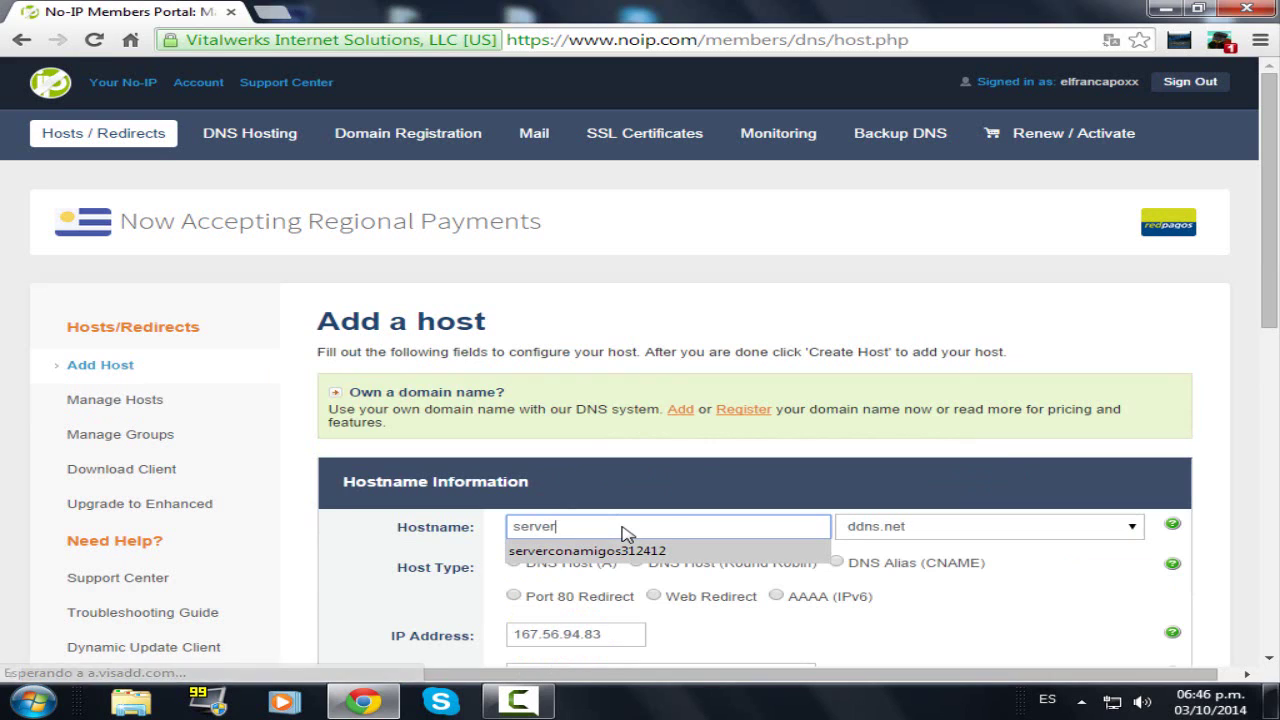
key(Down)
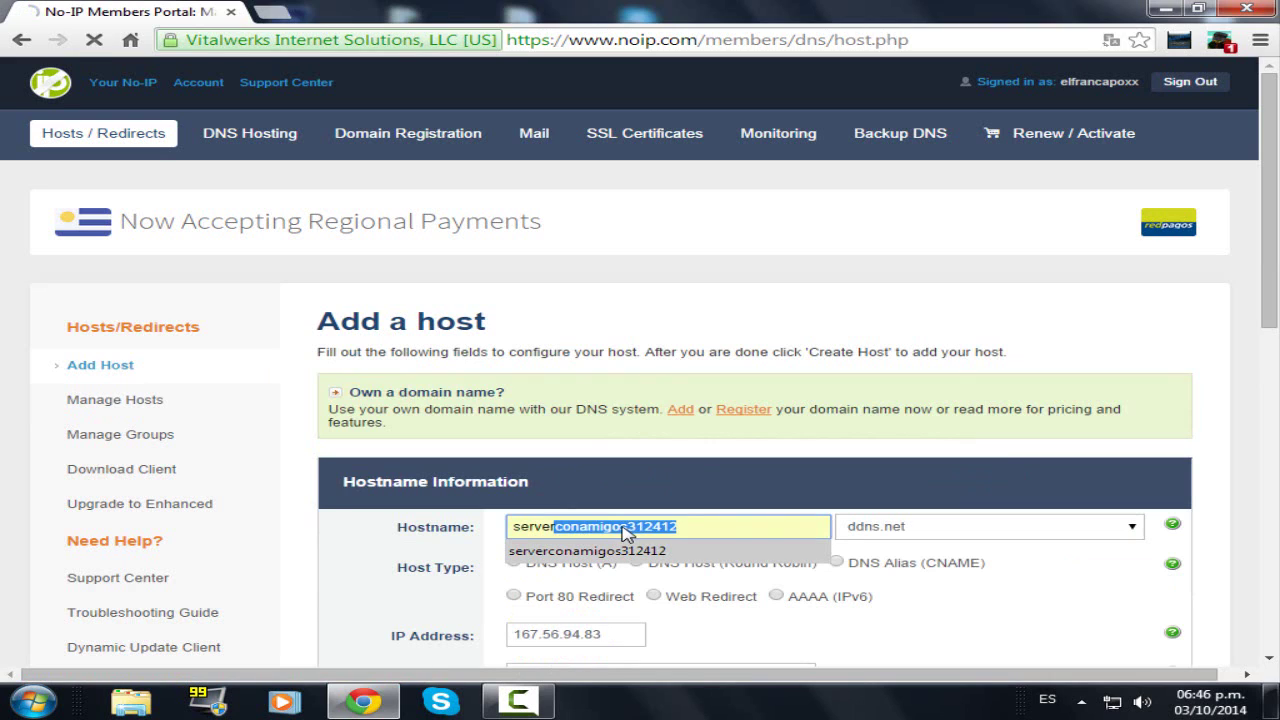
key(BackSpace)
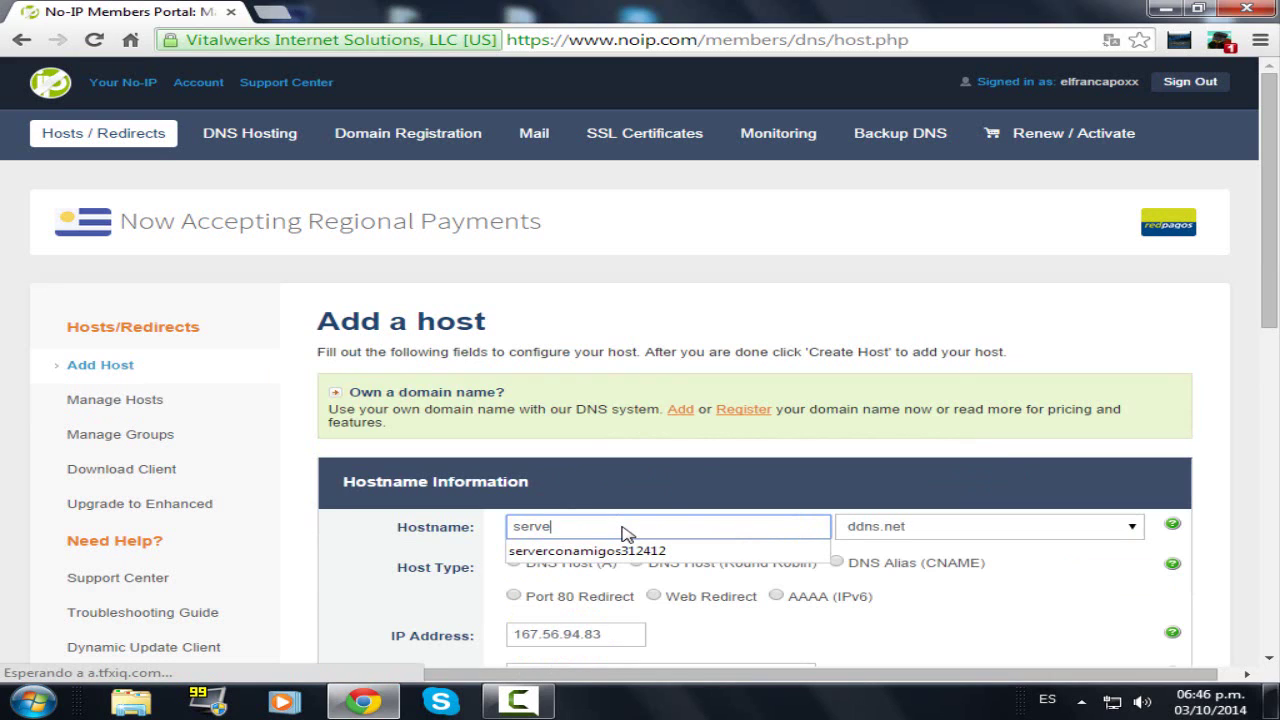
text(conamigo)
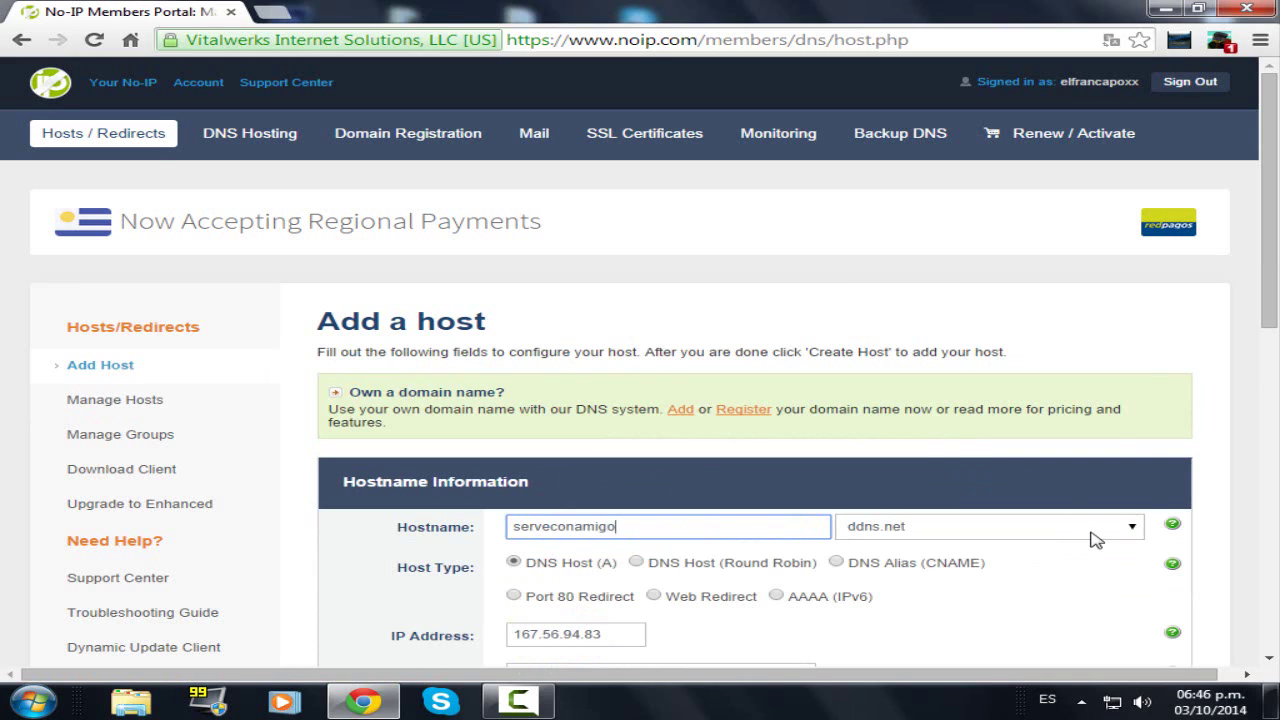
- Choose servegame.com as the domain and submit Add Host
click(1096, 540)
scroll(1010, 412, down, 3)
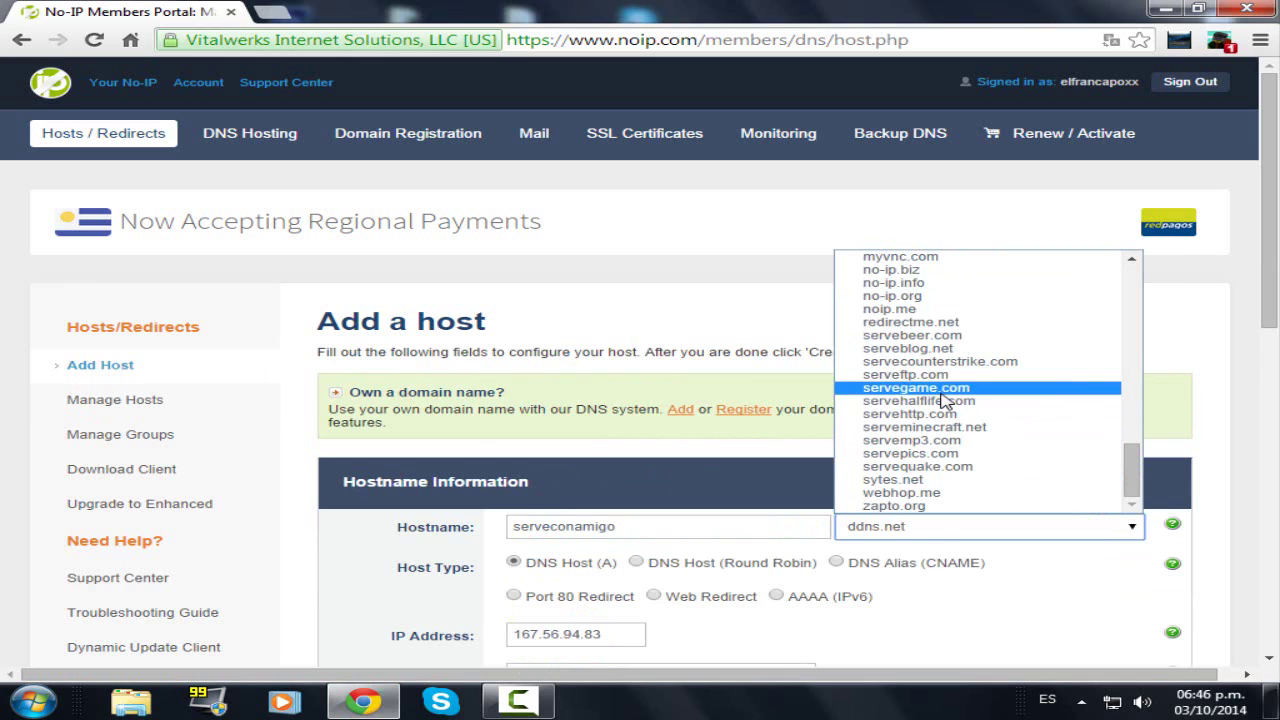
click(942, 390)
scroll(1010, 425, down, 10)
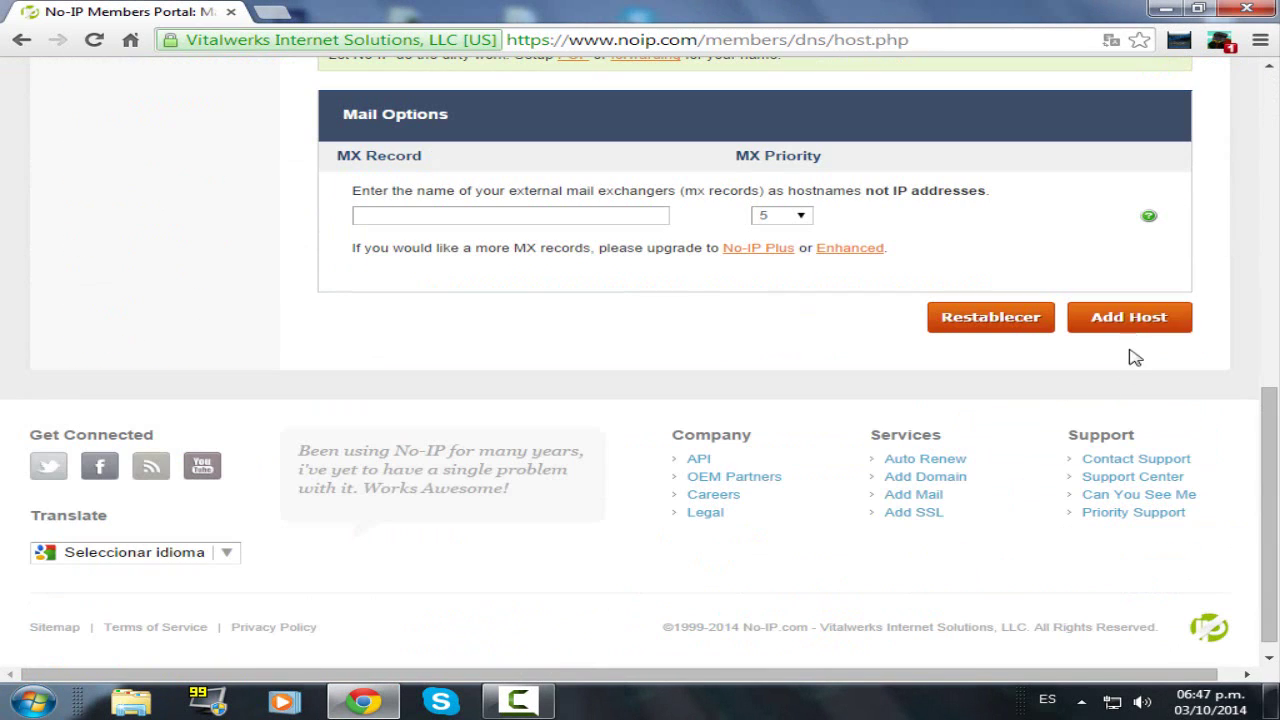
click(1128, 330)
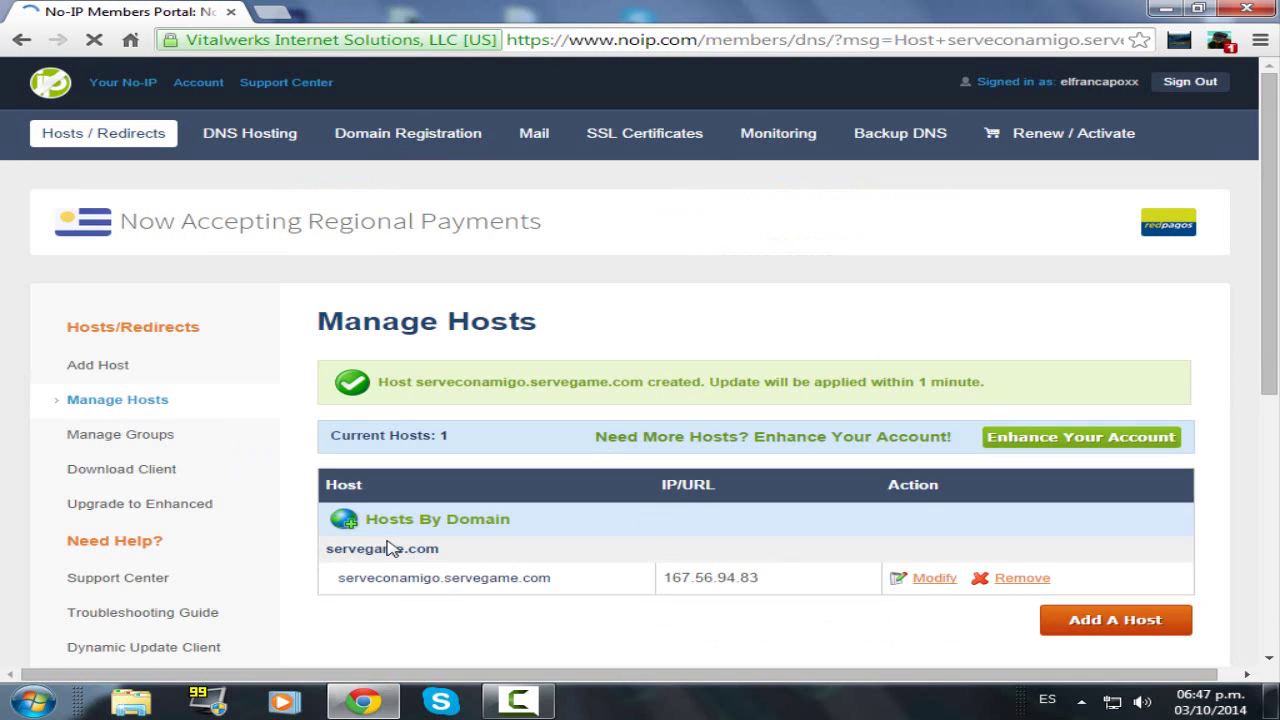
triple_click(766, 583)
click(766, 583)
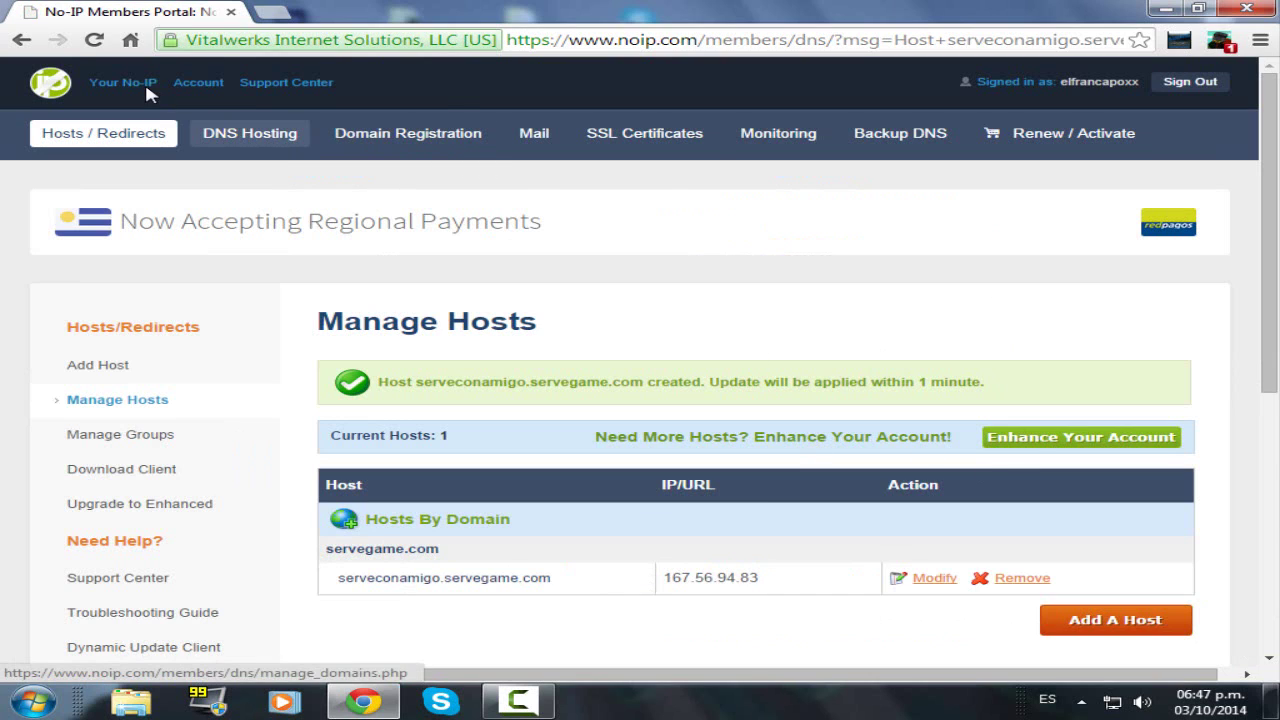
drag(703, 38, 1125, 39)
key(BackSpace)
key(Return)
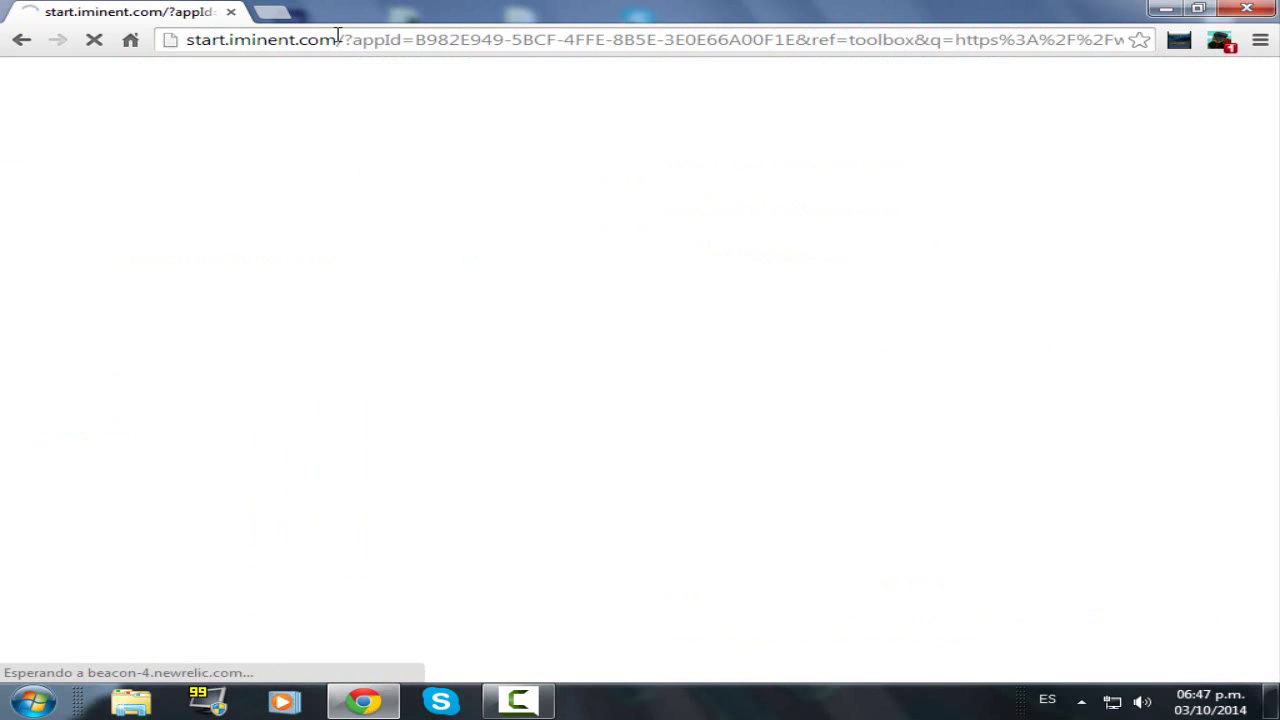
click(337, 38)
text(n)
key(Return)
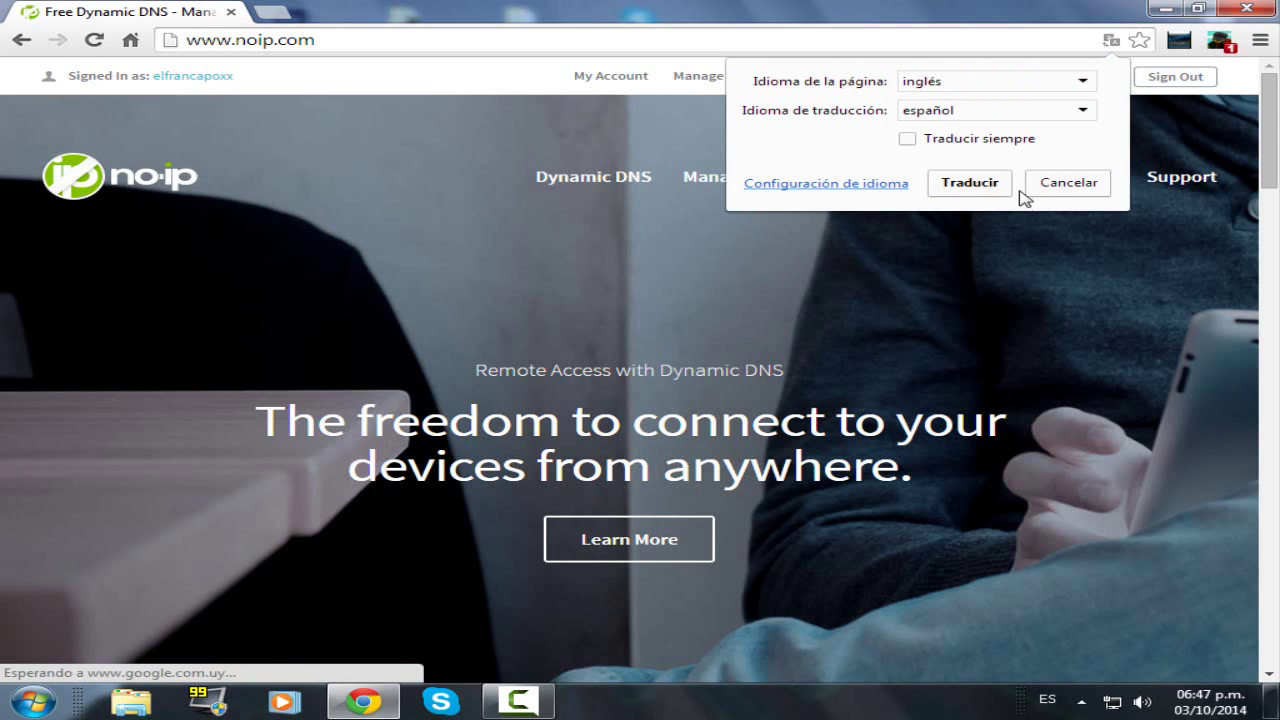
- Decline Chrome's translation offer and go to No-IP's Download page for the Windows DUC
click(1062, 188)
click(1032, 126)
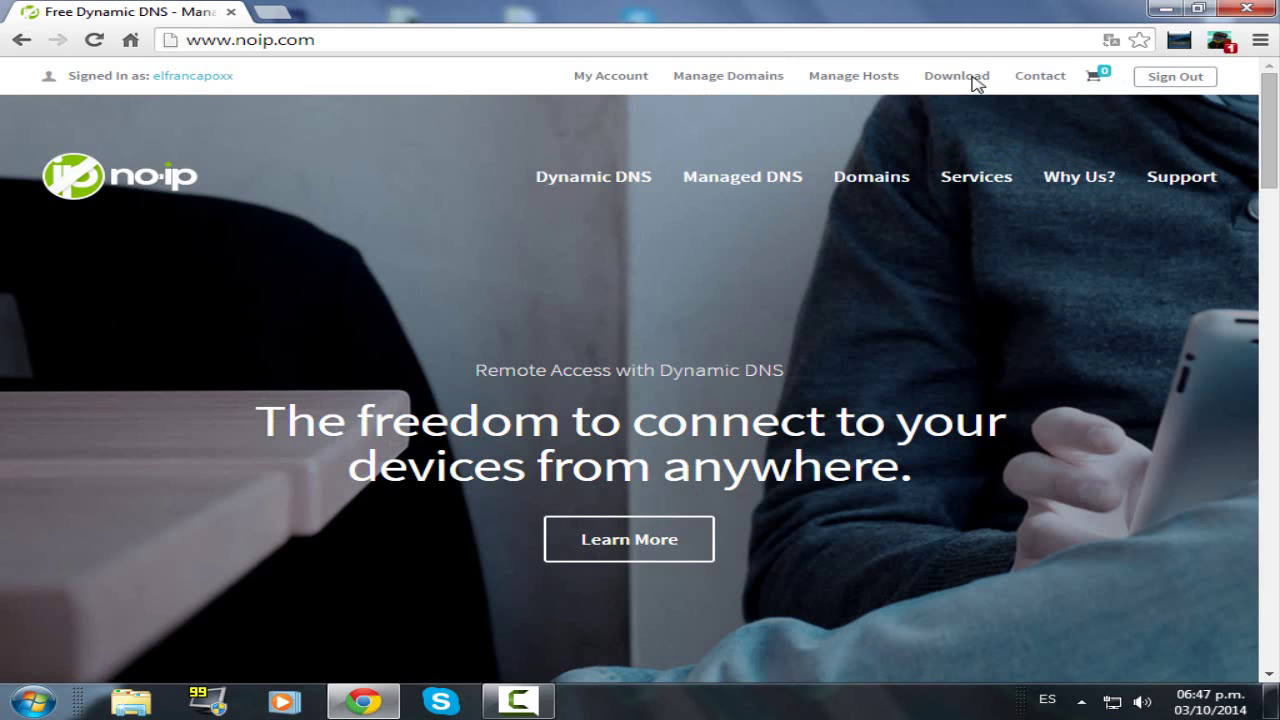
click(971, 80)
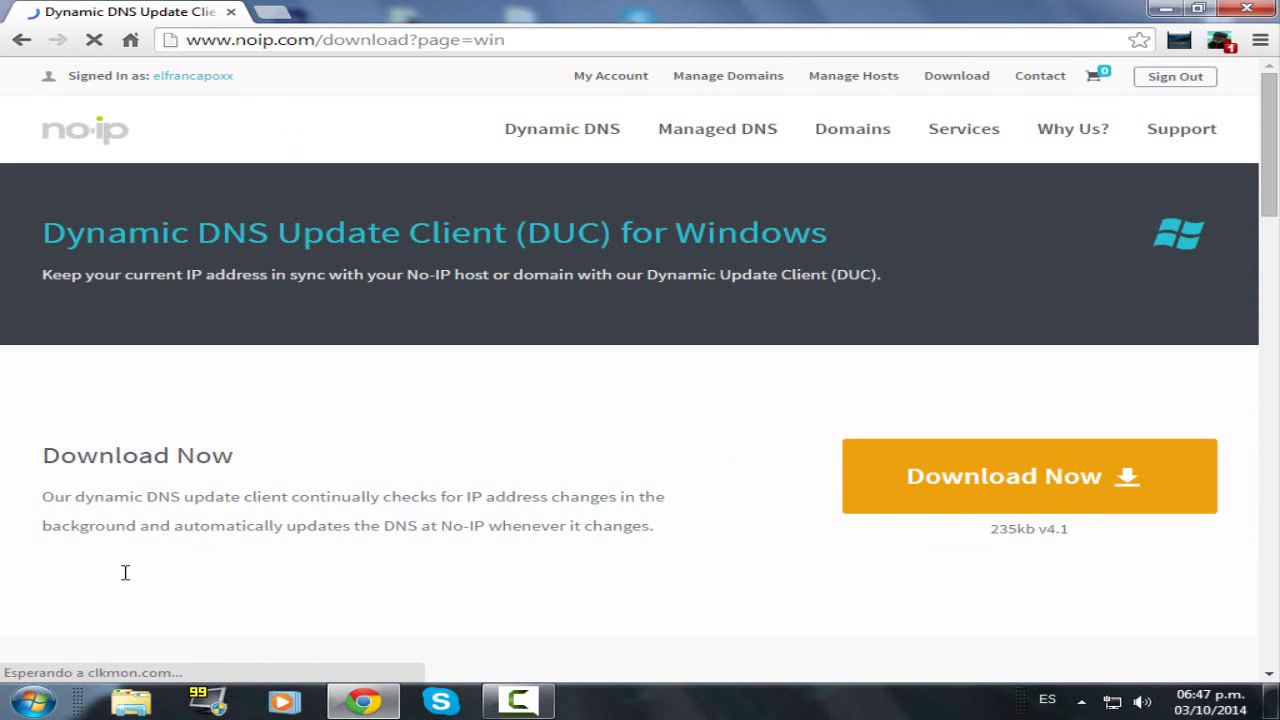
- Launch the No-IP DUC client by searching 'du' in the program launcher
key(super)
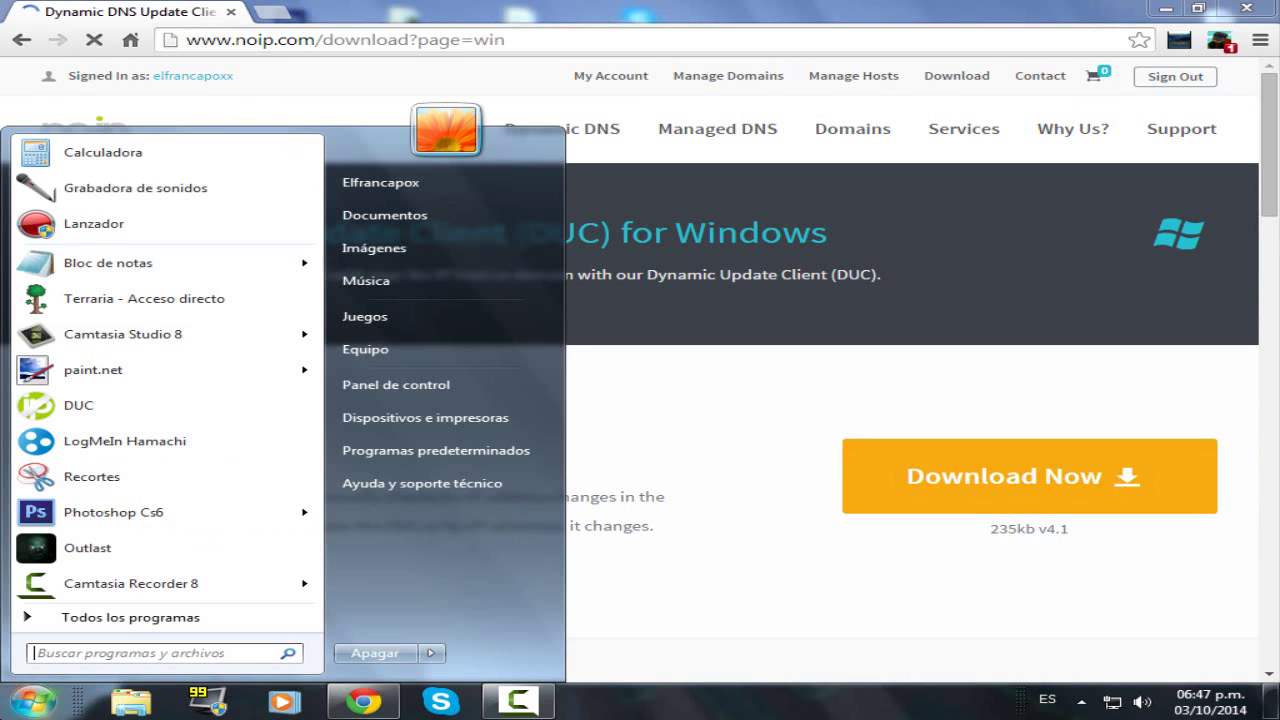
text(duc)
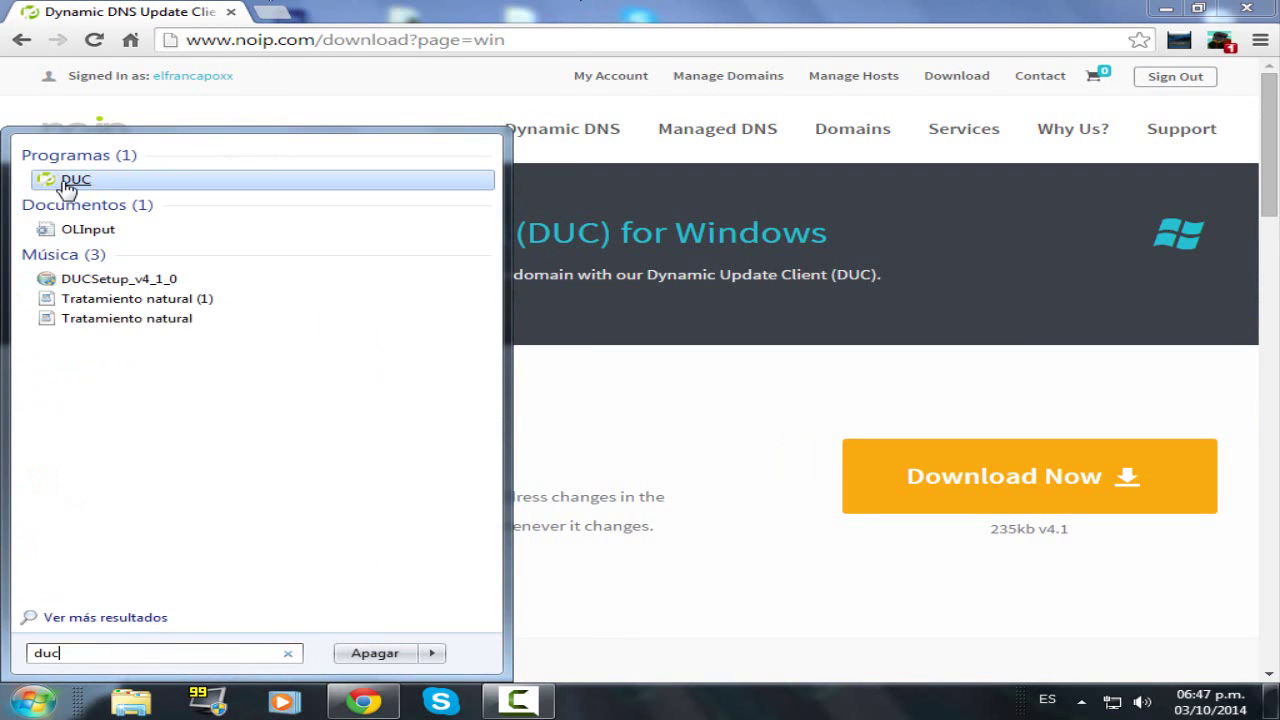
click(60, 182)
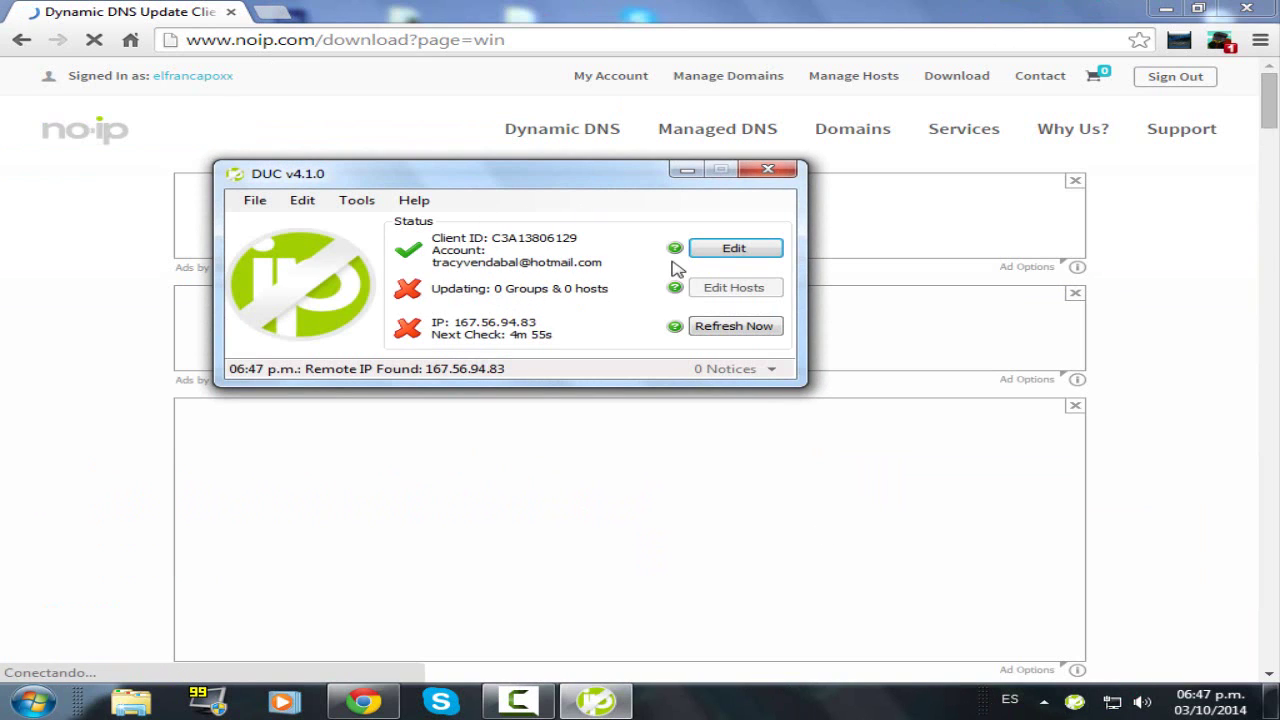
- Go through the DUC Username and Password fields, then close the sign-in window to see 1 host updating at 167.56.94.83
click(708, 252)
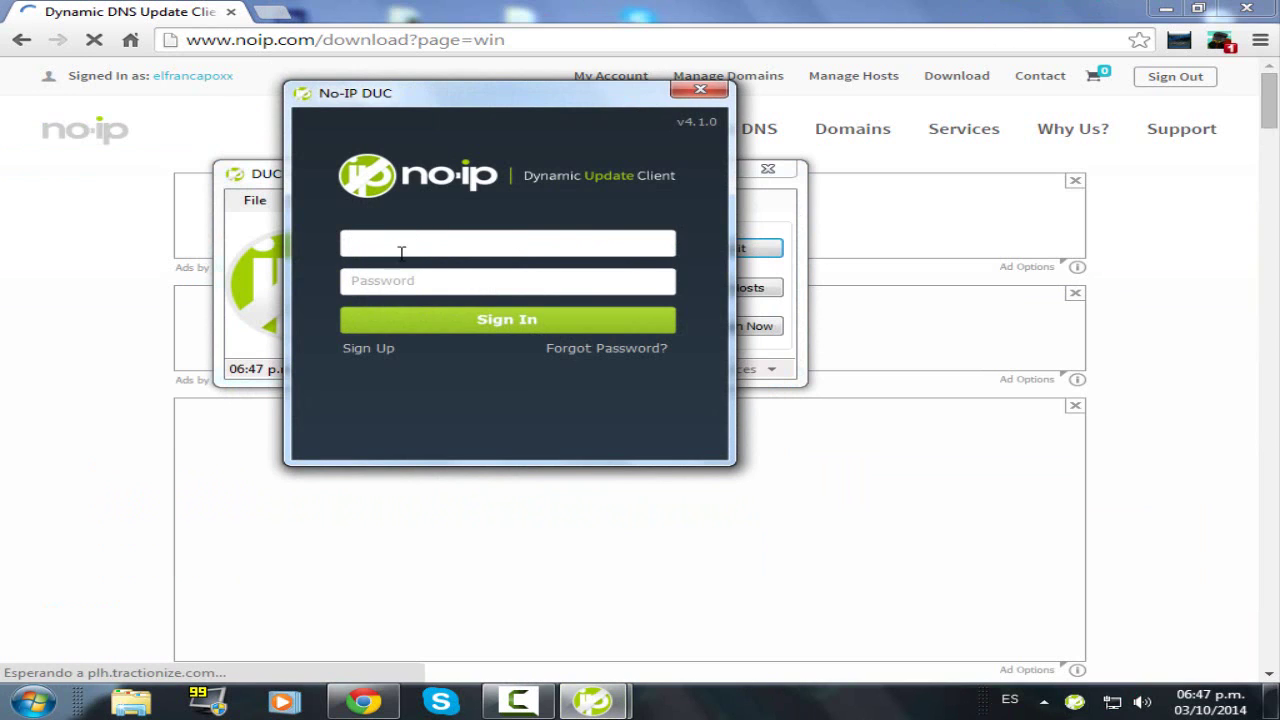
click(420, 273)
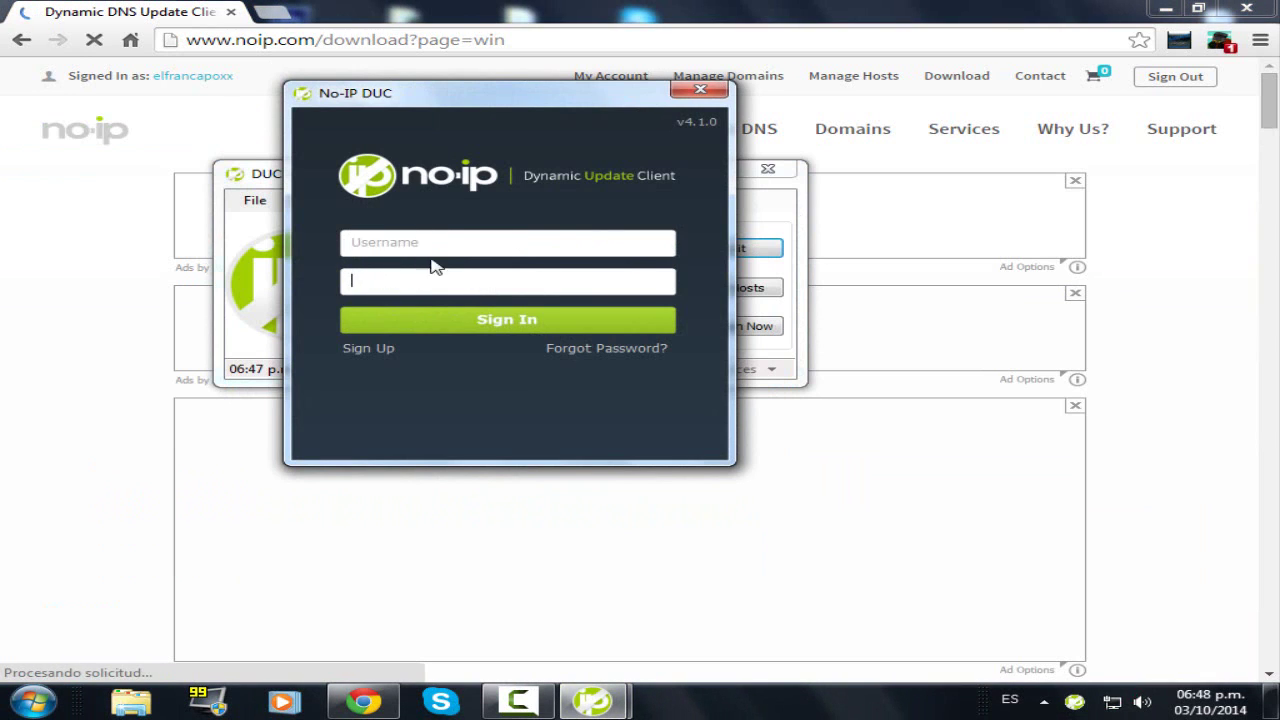
click(447, 240)
click(445, 272)
click(439, 245)
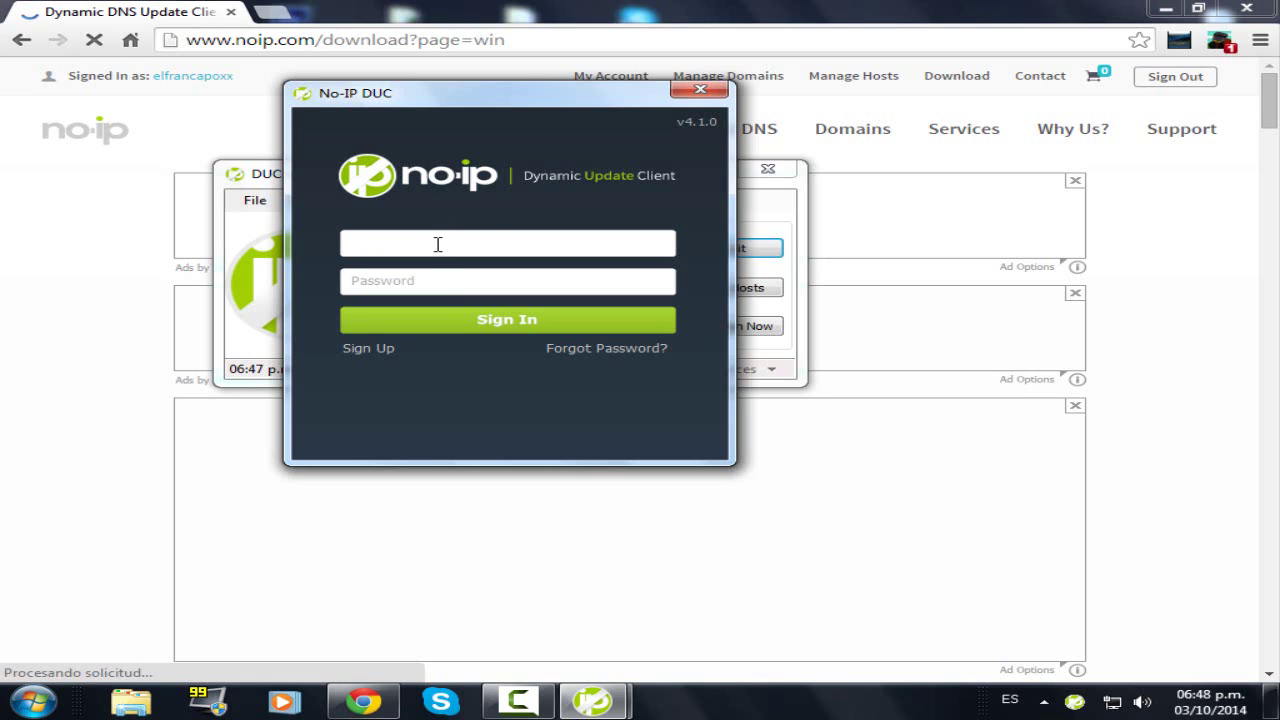
click(446, 286)
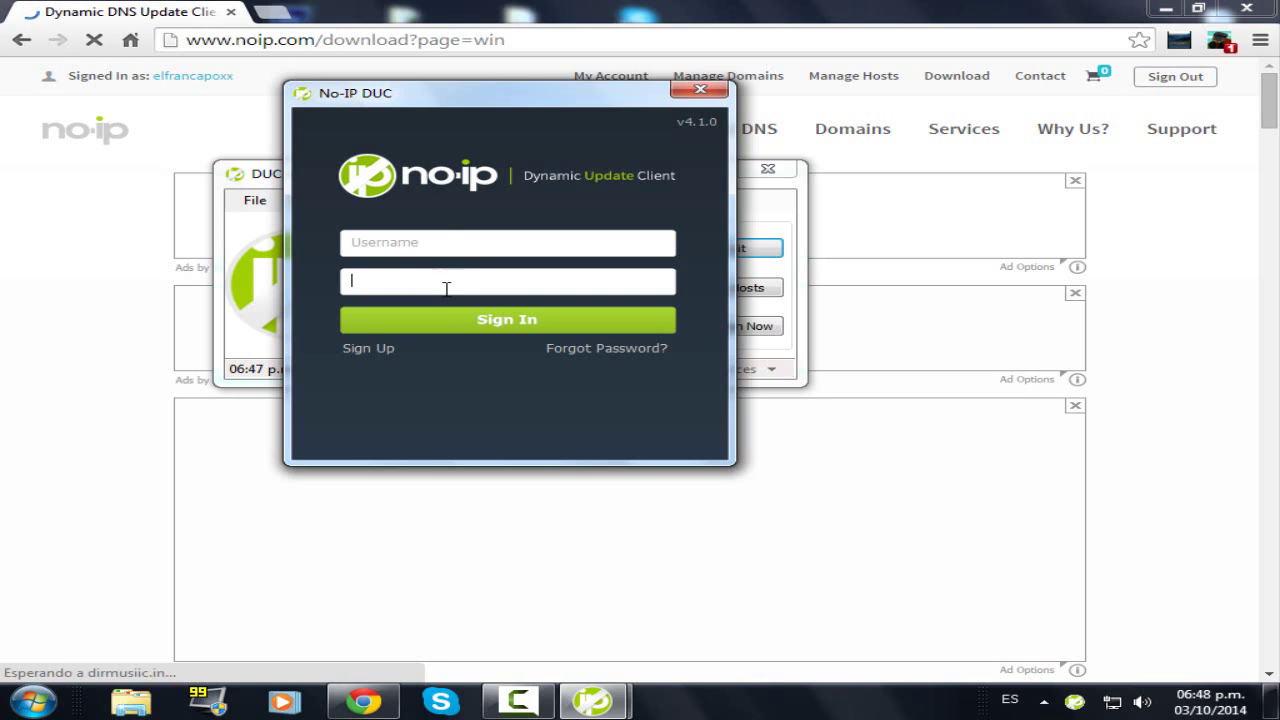
click(700, 89)
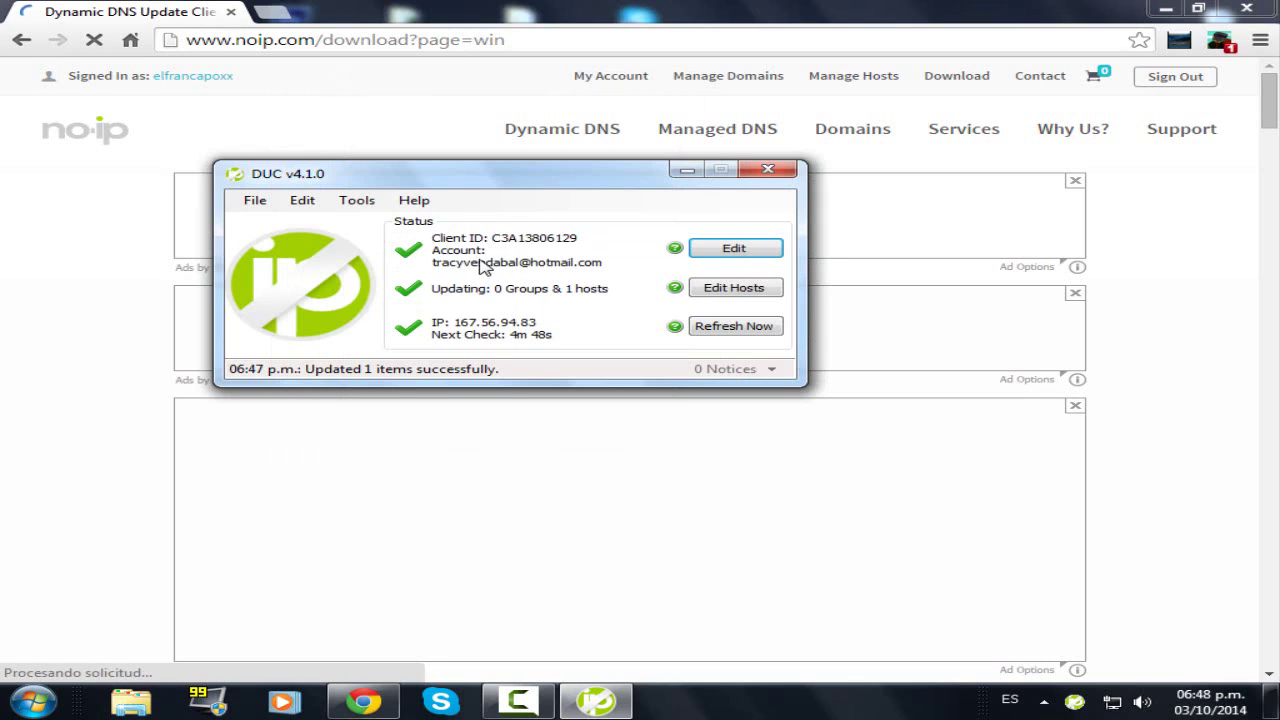
click(757, 292)
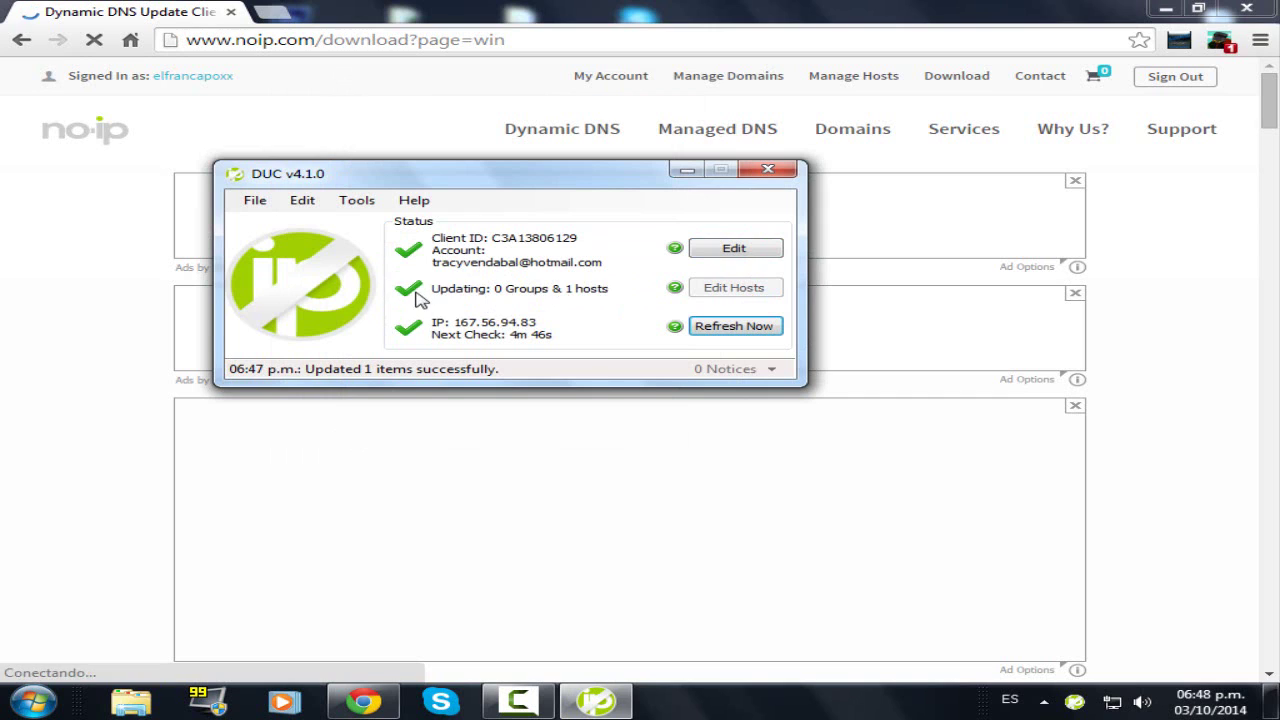
- Tick xprogames.servegame.com in Edit Hosts, save it, and minimize the DUC window
click(728, 289)
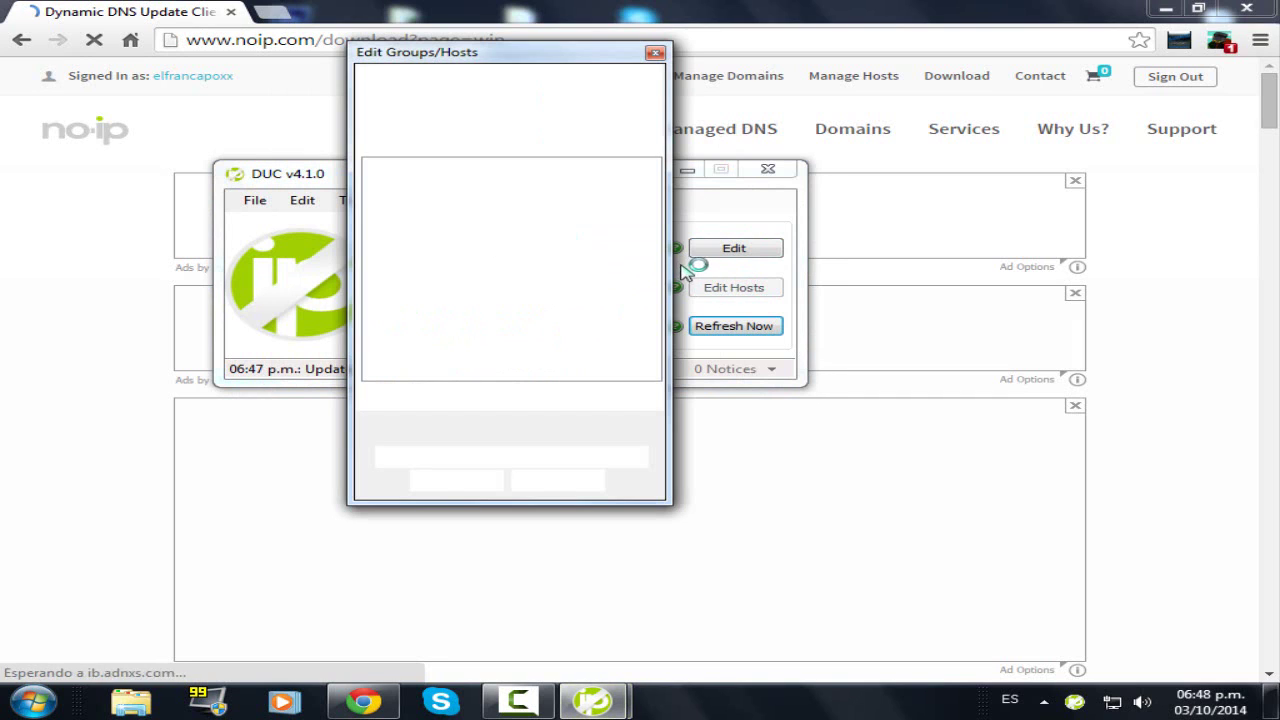
click(377, 187)
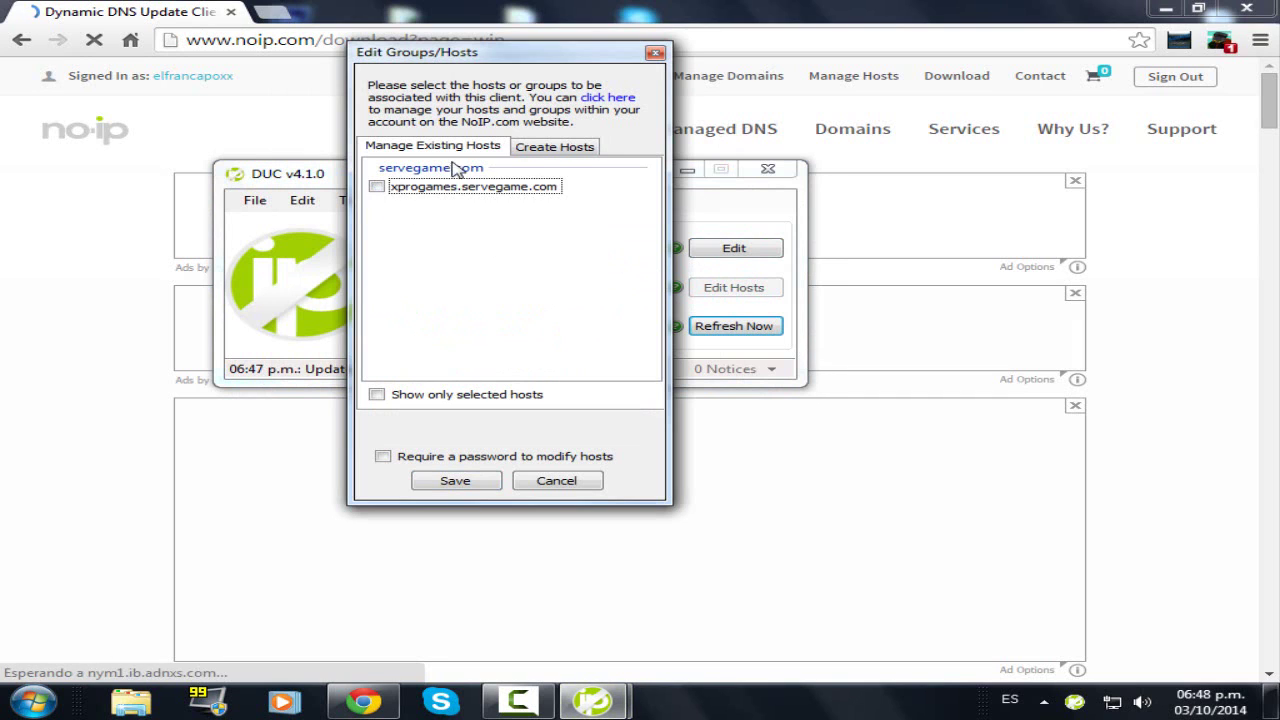
click(553, 147)
click(485, 150)
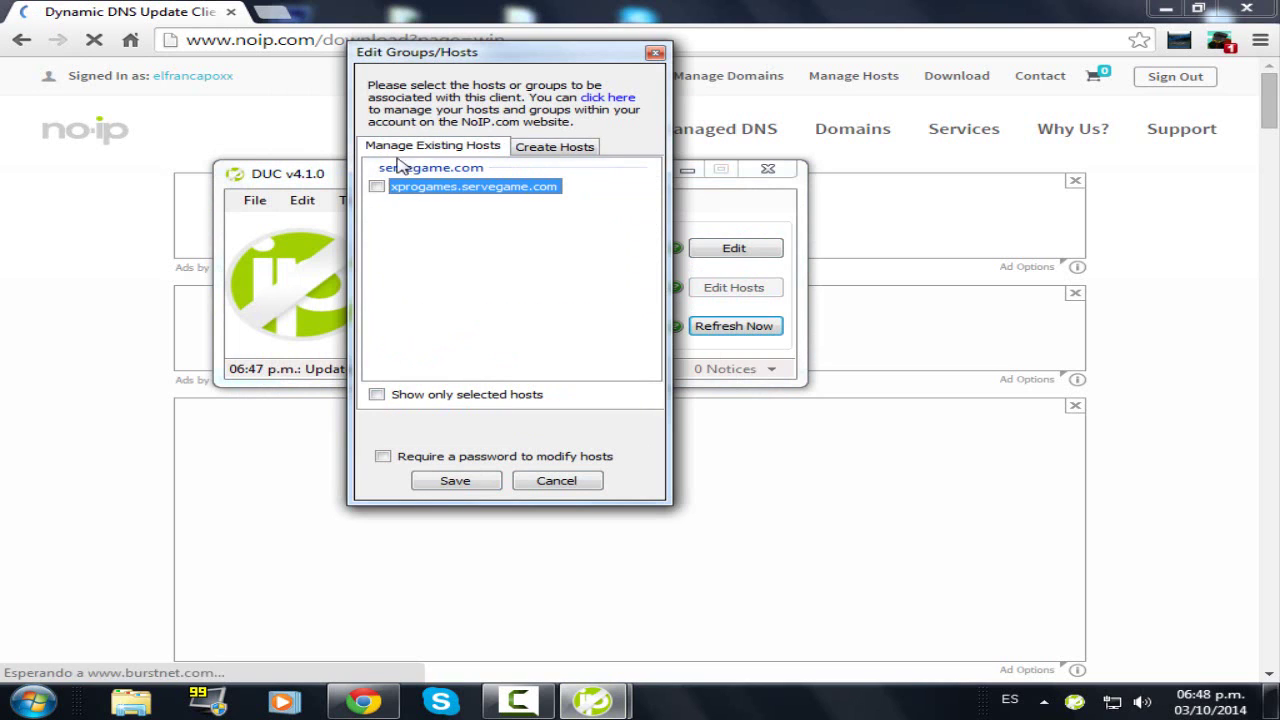
click(456, 481)
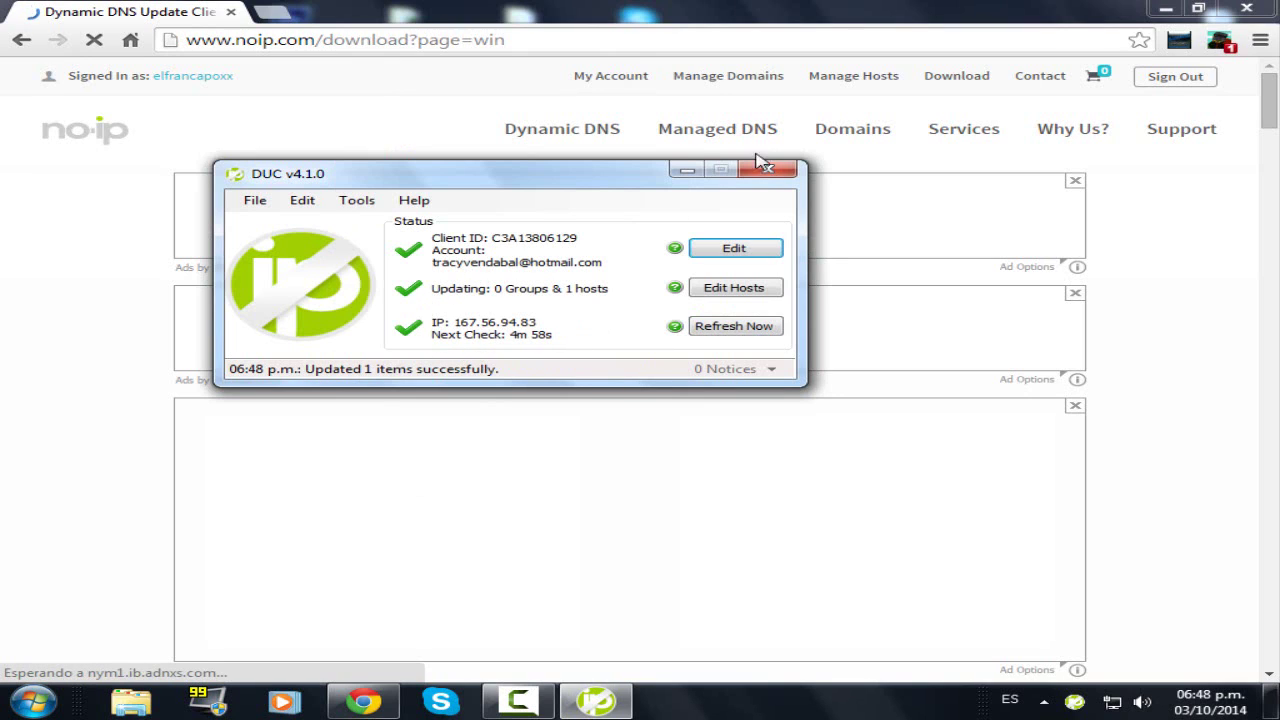
click(686, 171)
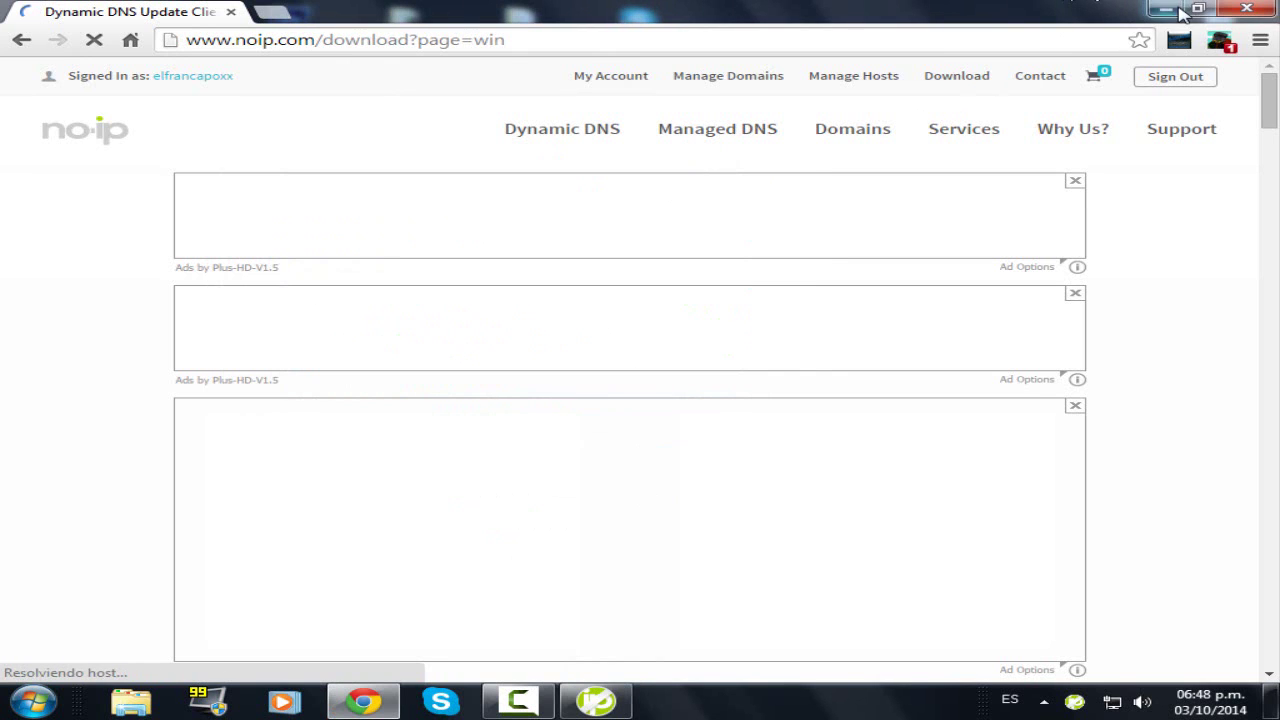
- Start Minecraft (1) from the MINECRAFT SIN MODS folder, then minimize the game
click(1170, 9)
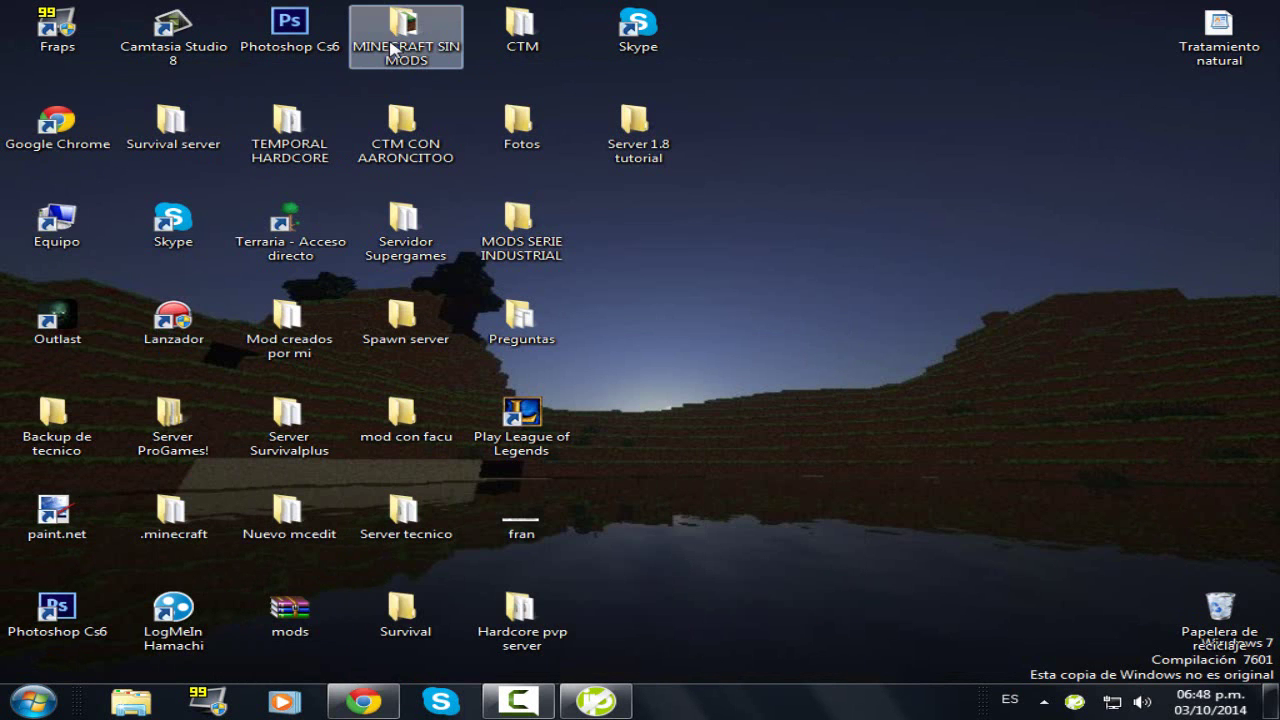
double_click(393, 48)
double_click(582, 279)
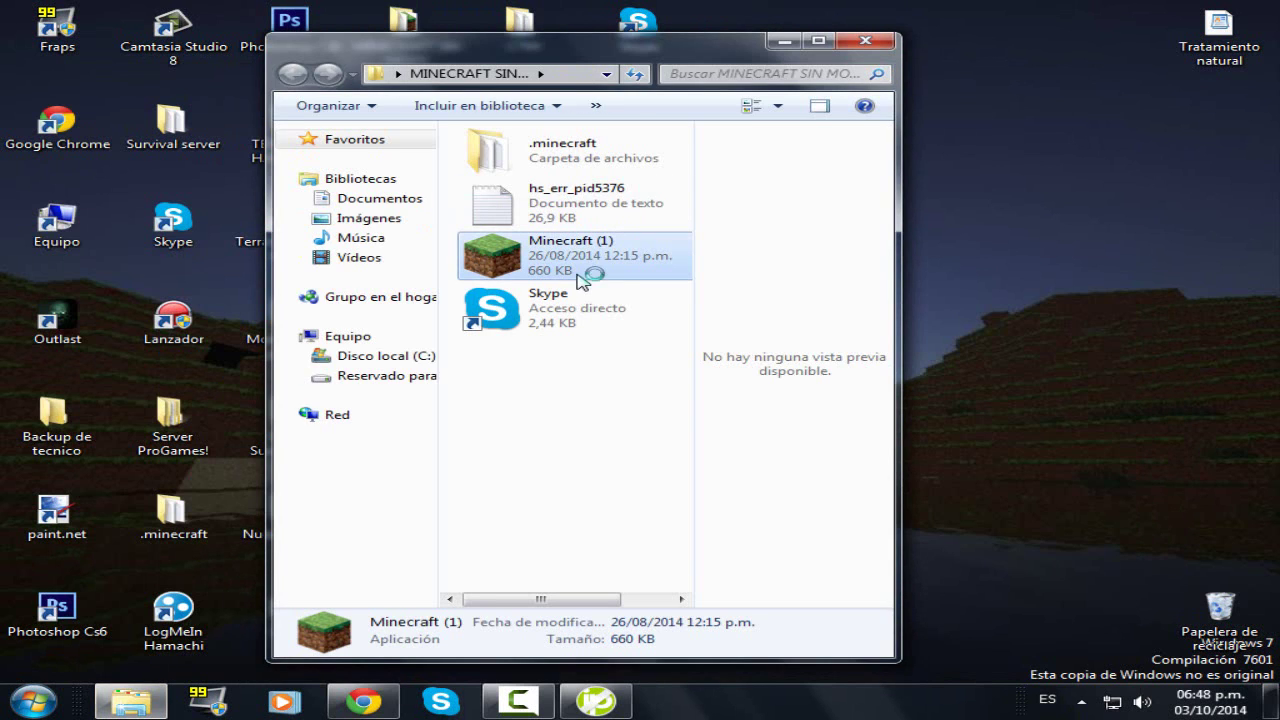
click(535, 705)
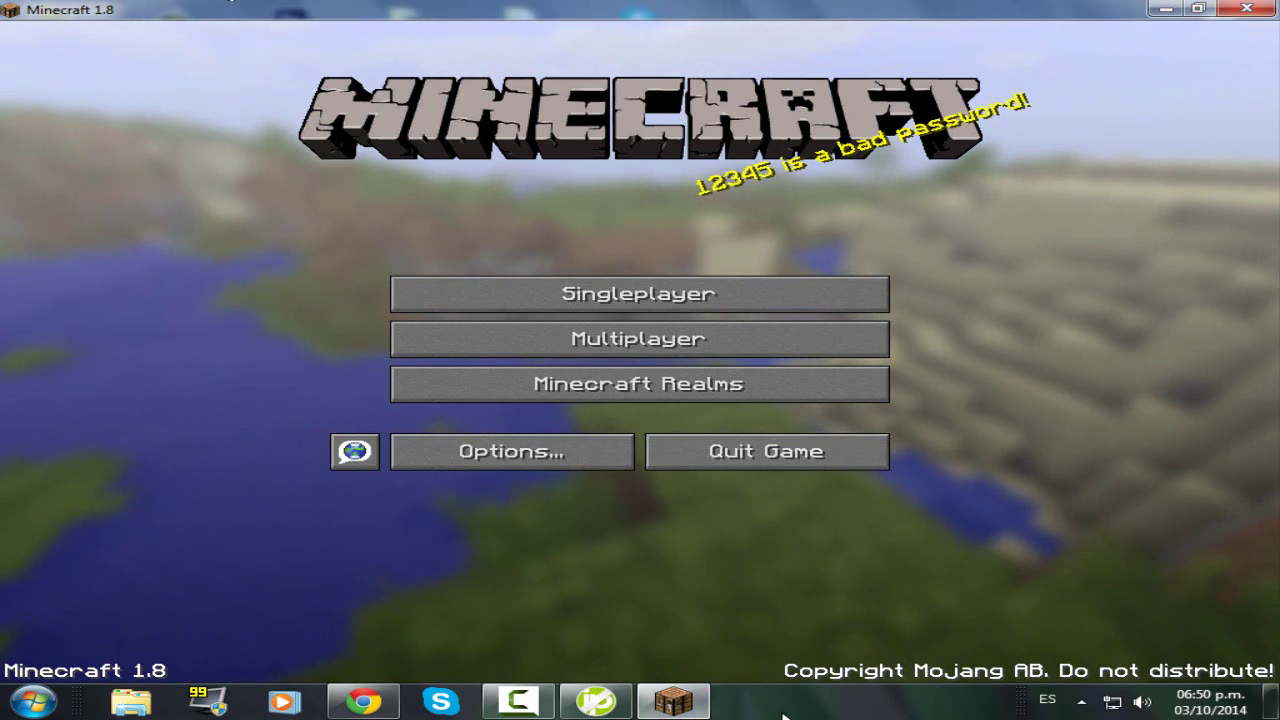
click(665, 703)
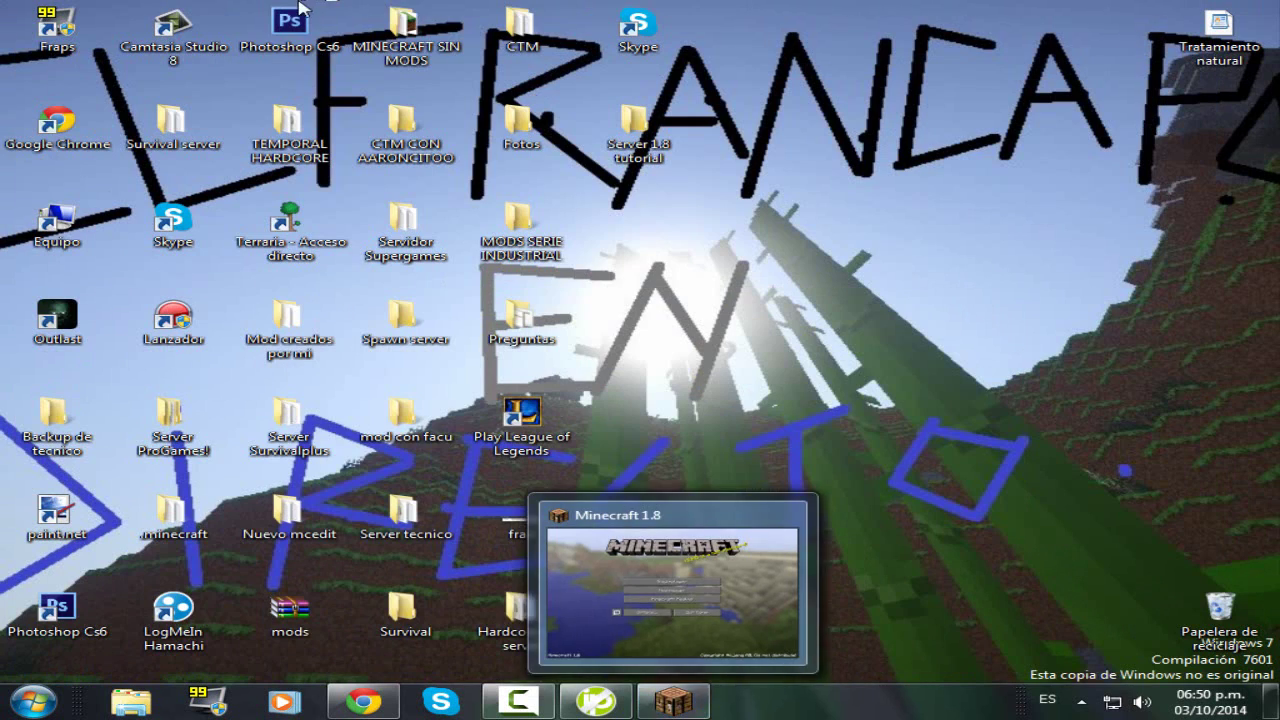
- Open the maximized Server 1.8 tutorial folder and select minecraft_server.1.8
double_click(634, 125)
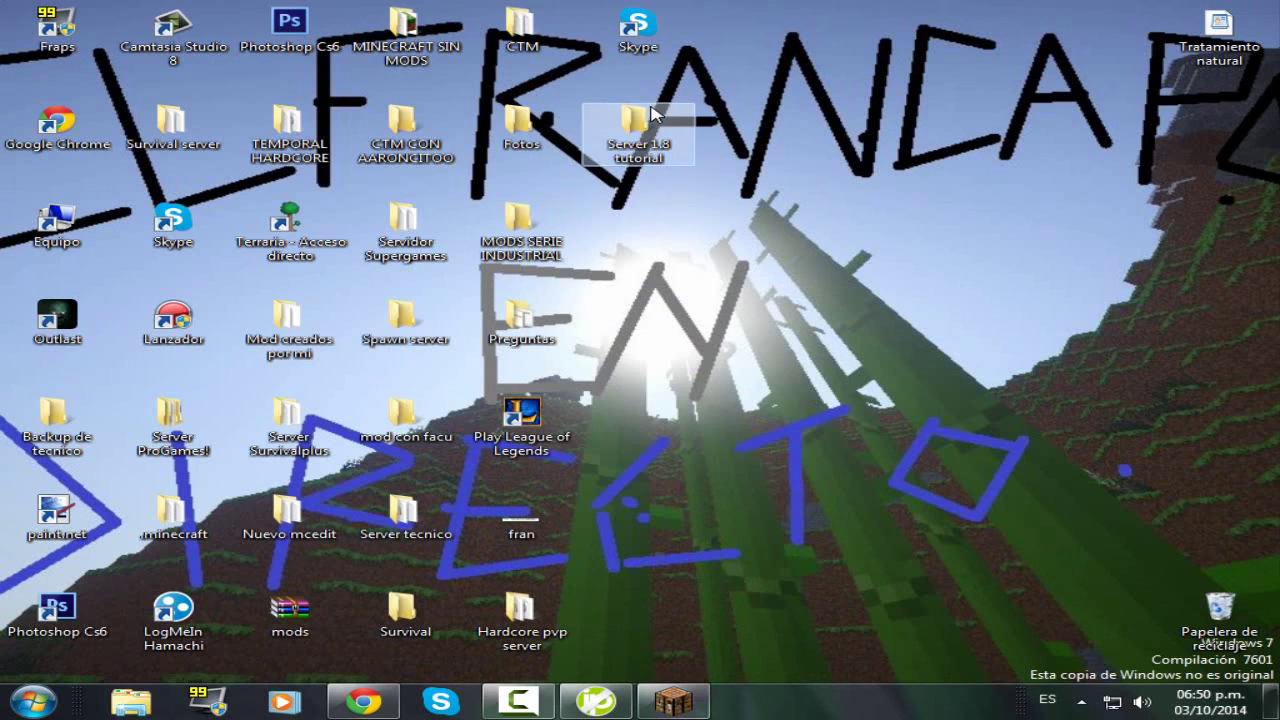
click(818, 42)
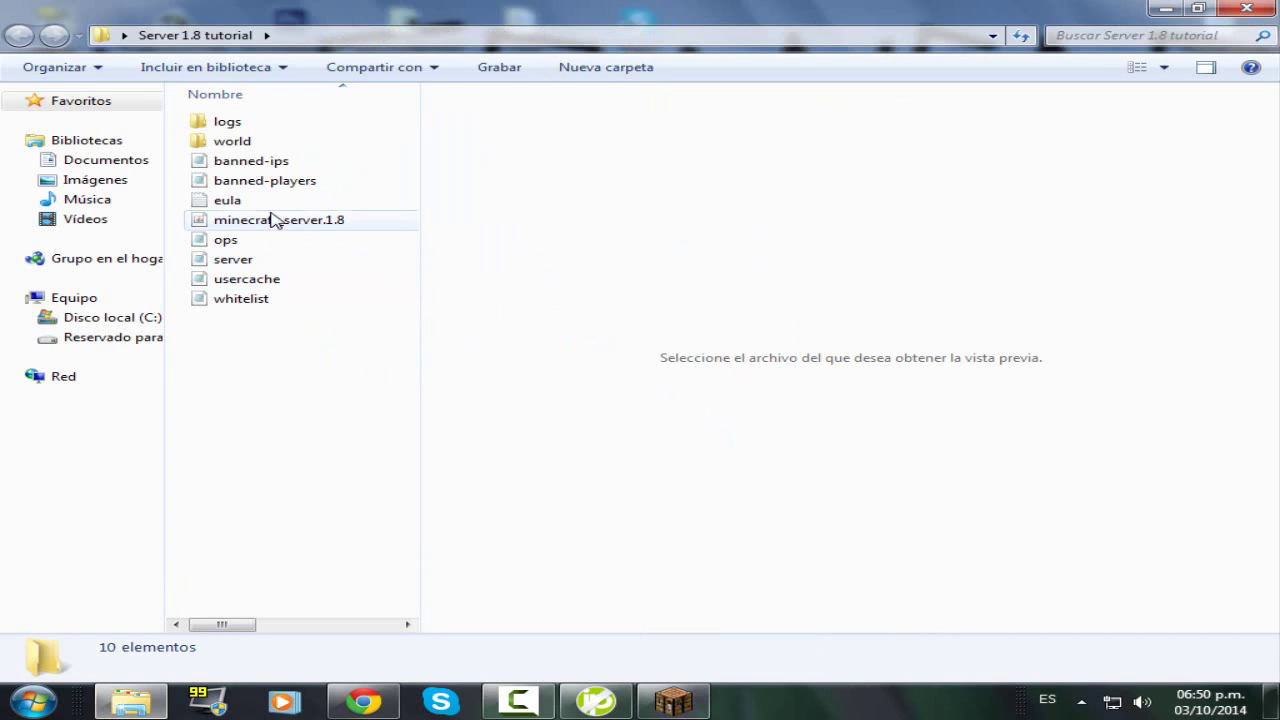
click(275, 222)
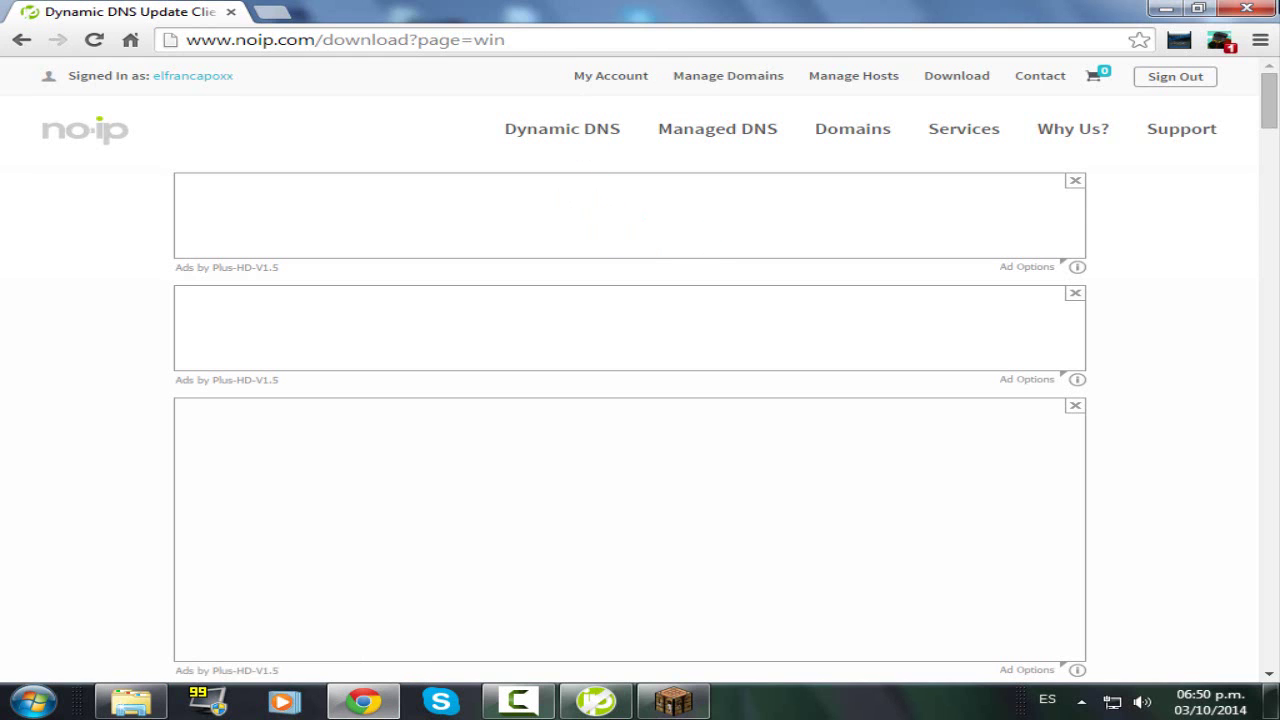
- Close Chrome, check the DUC status window, and bring Minecraft 1.8's title menu forward
click(1247, 11)
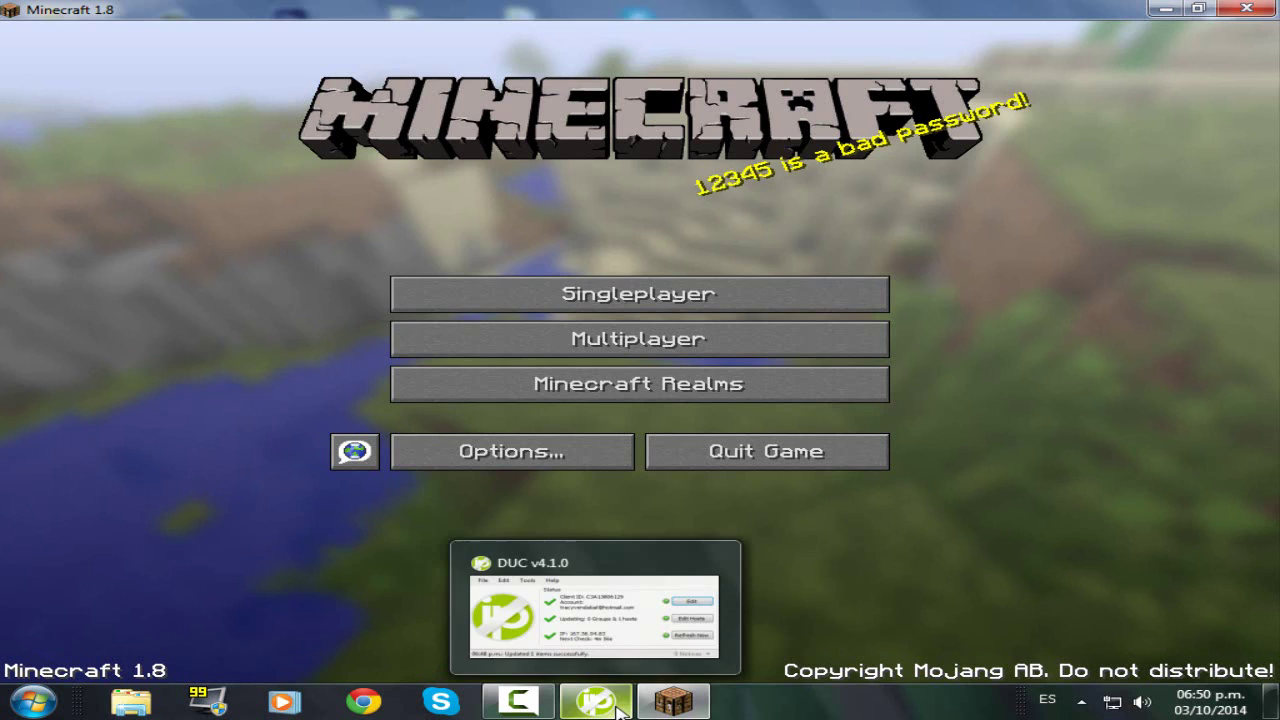
click(595, 703)
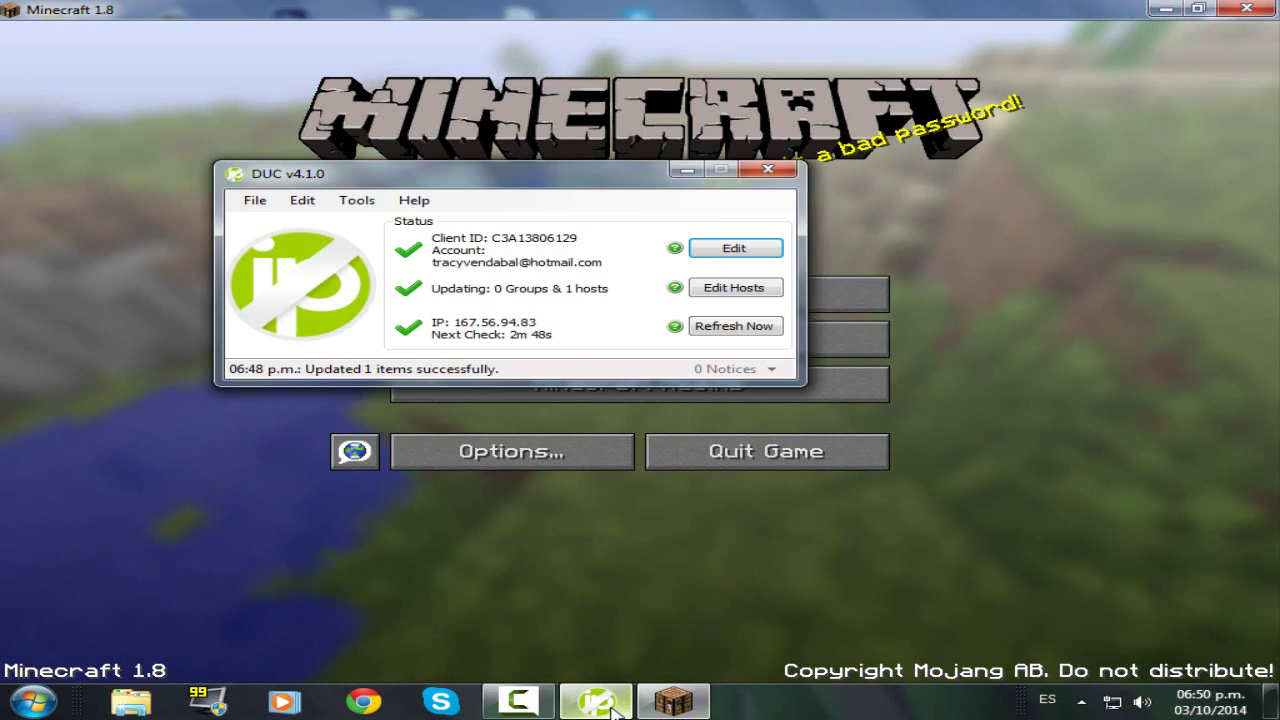
click(595, 705)
click(595, 703)
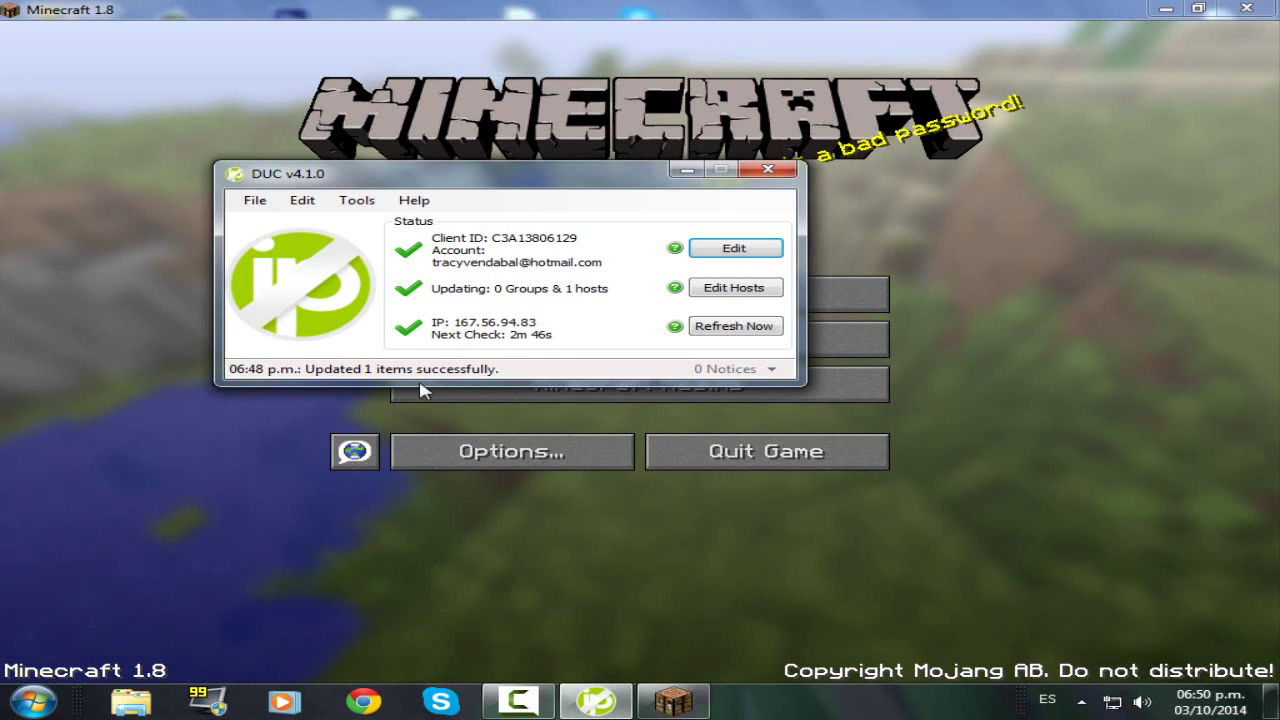
click(535, 713)
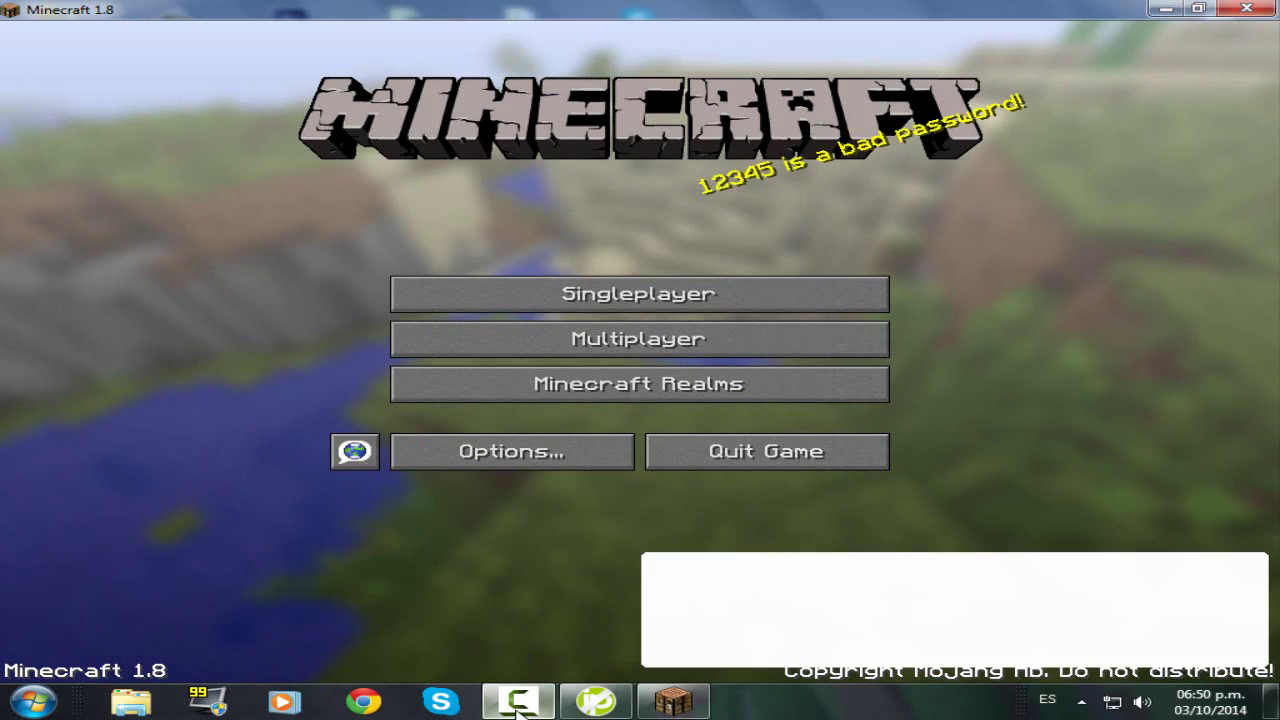
click(530, 712)
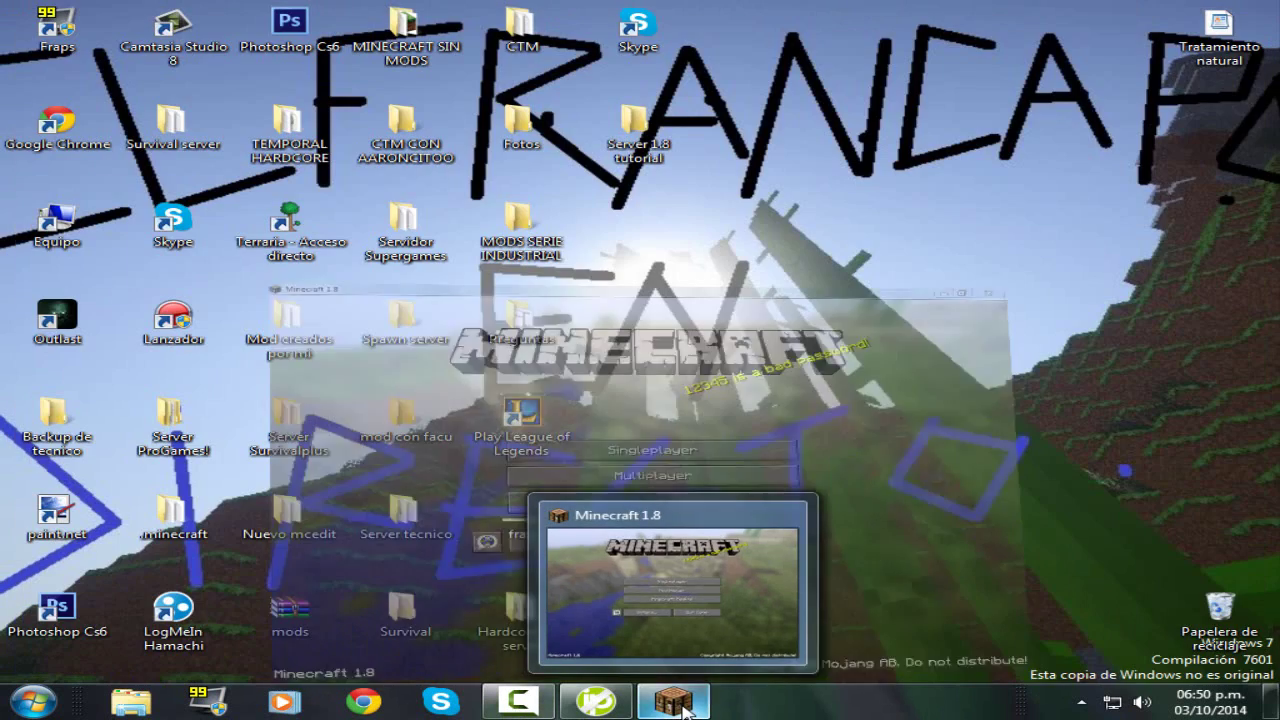
click(678, 705)
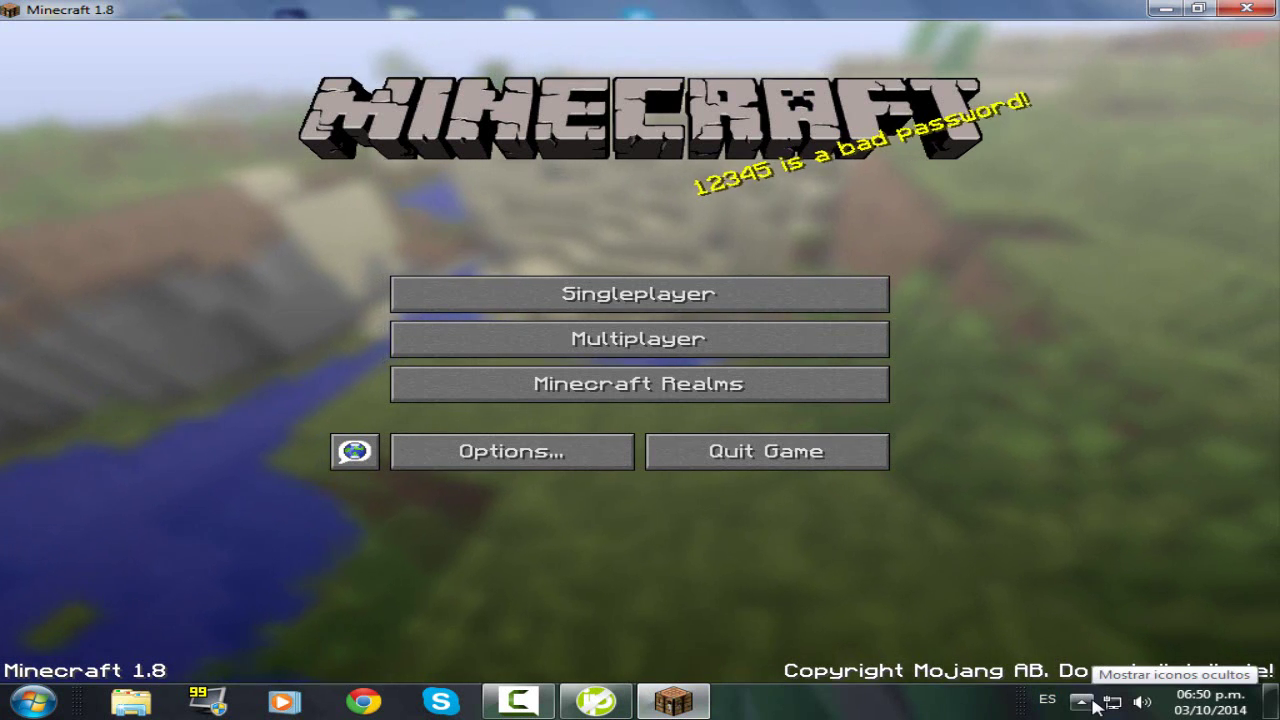
click(1082, 702)
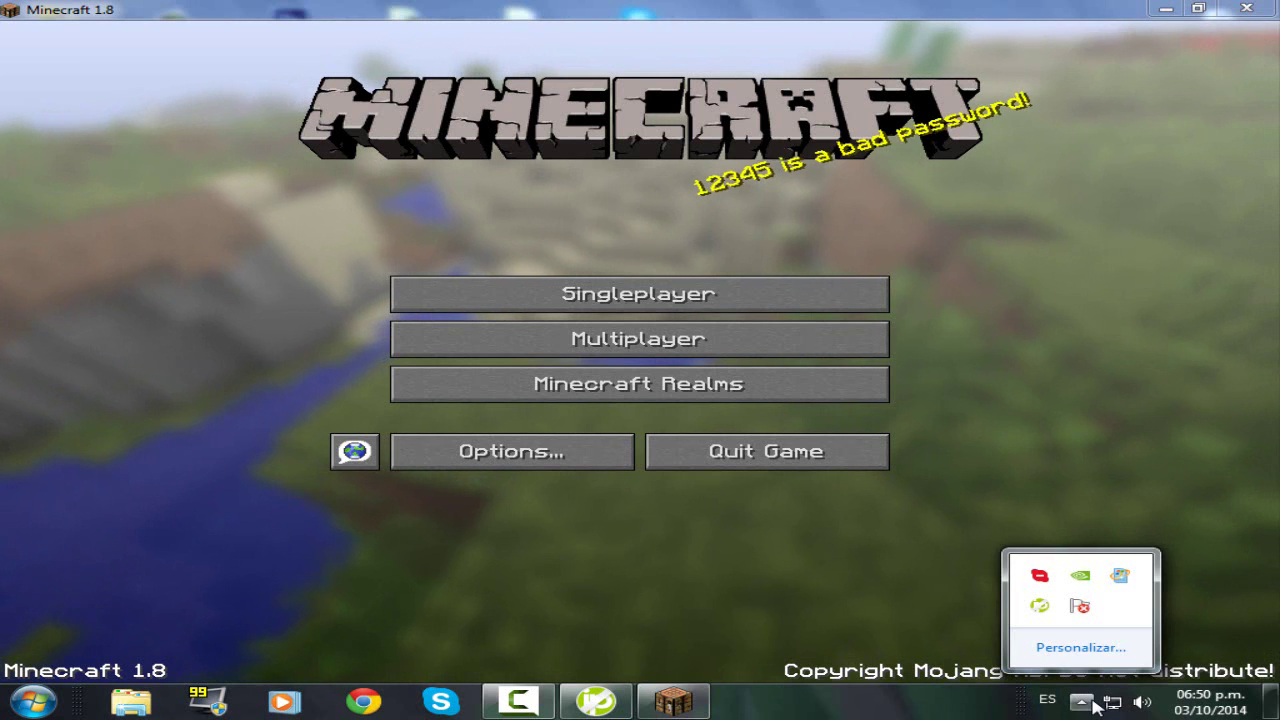
click(840, 617)
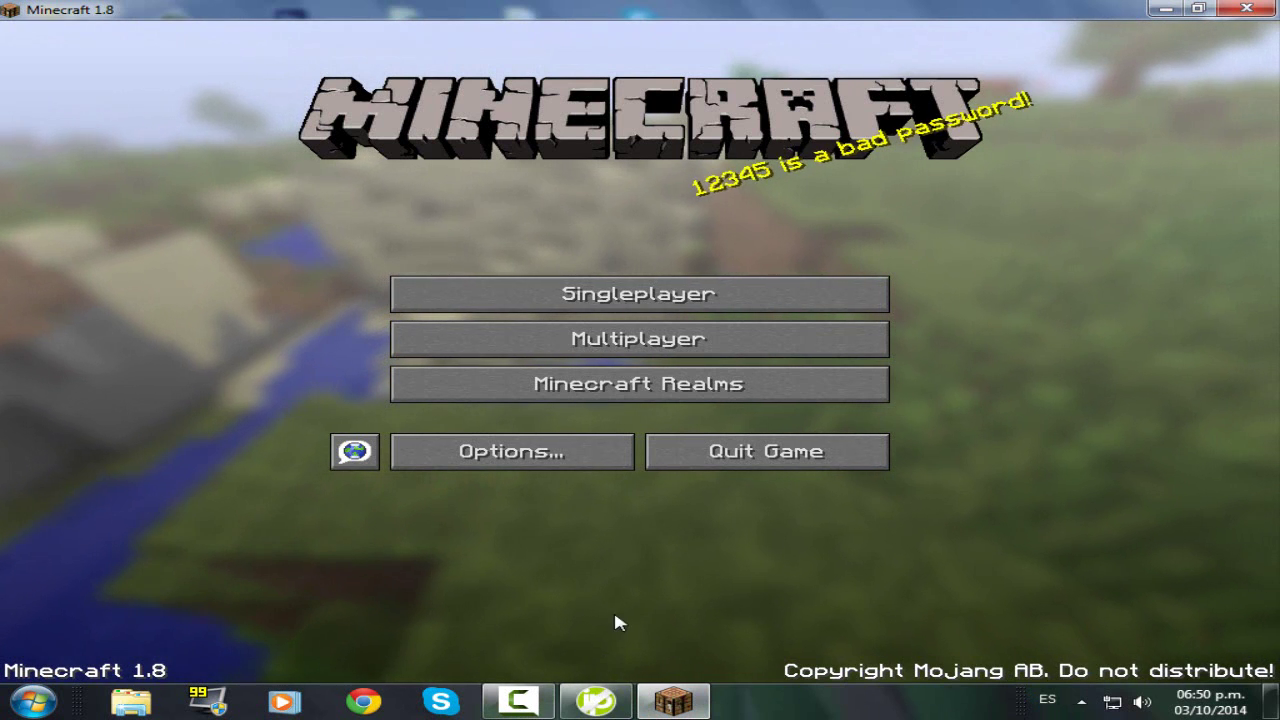
click(527, 705)
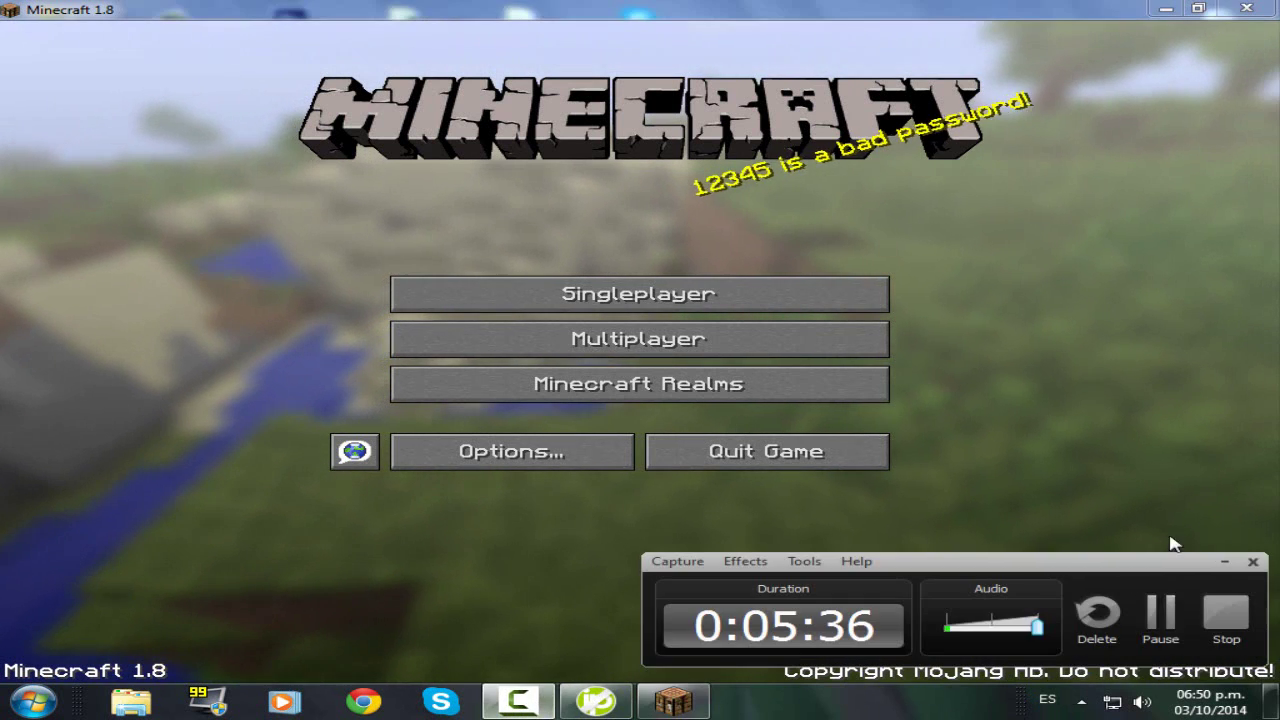
- Run minecraft_server.1.8, open Minecraft's Multiplayer server list, and restore the game to a window
click(1158, 608)
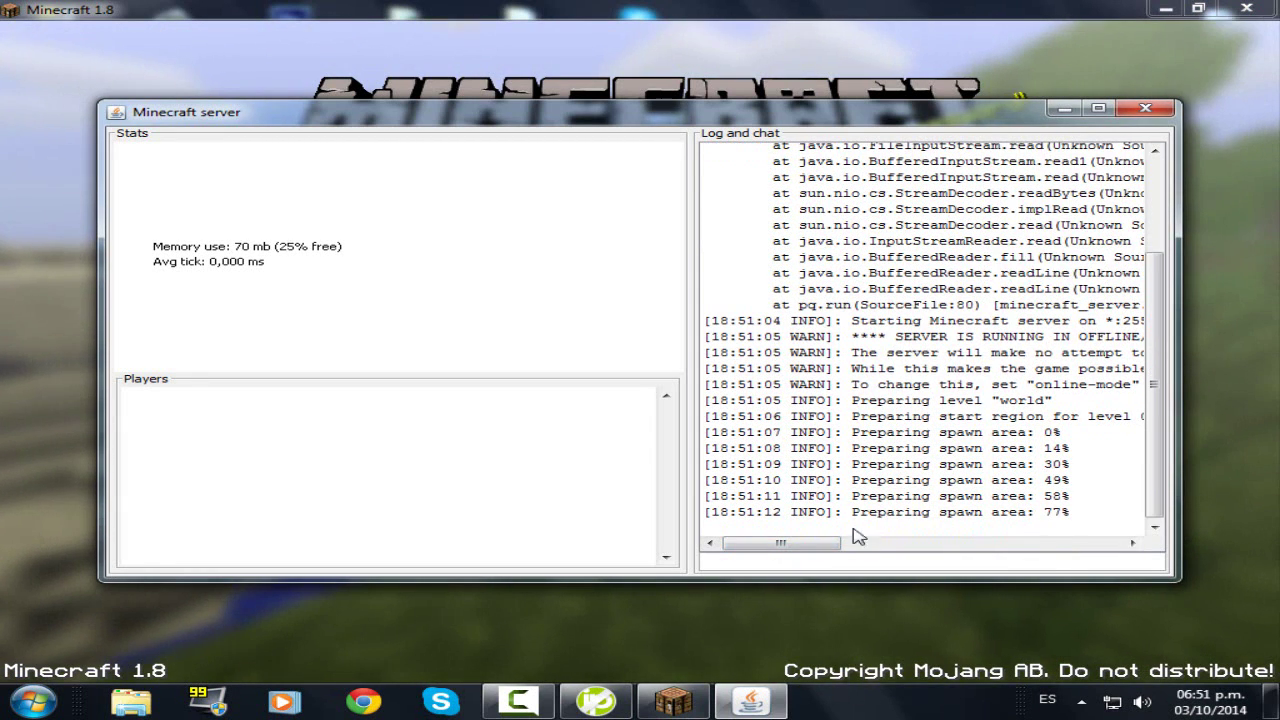
click(742, 628)
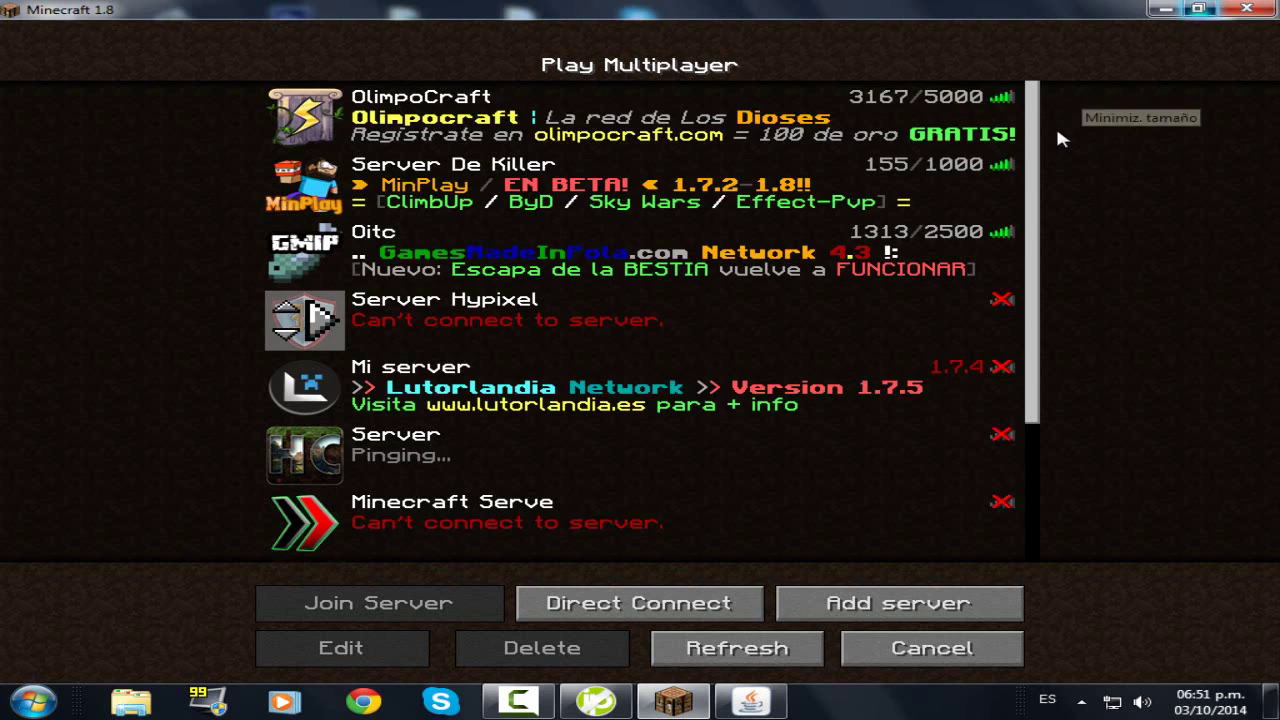
click(1200, 14)
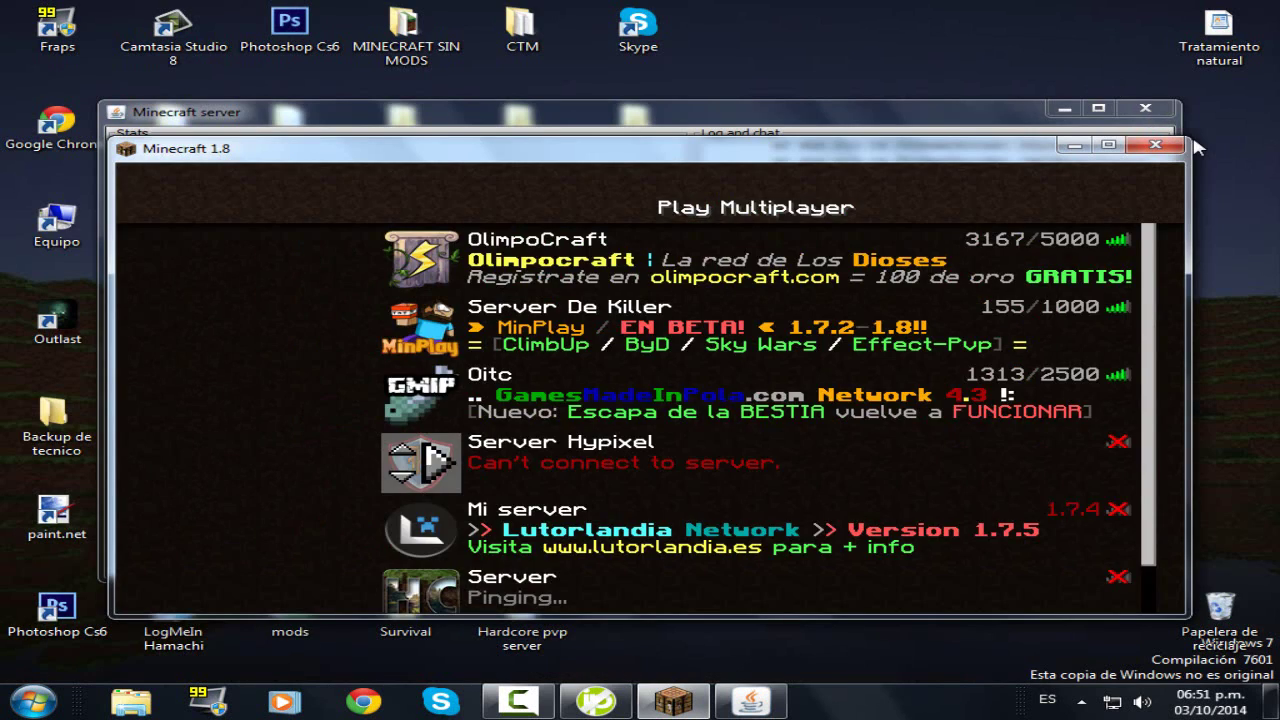